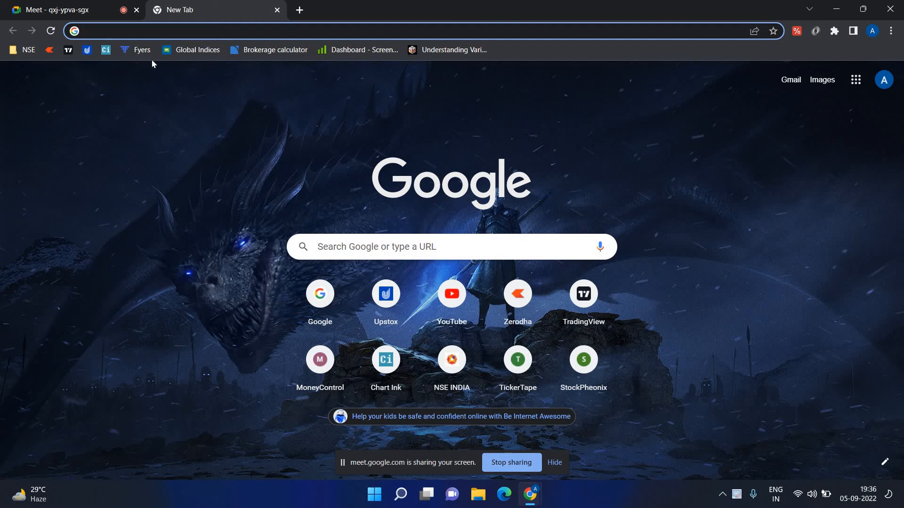
Search Google for 'java download' and open java.com's Java for Windows page (Version 8 Update 341).
text(java d)
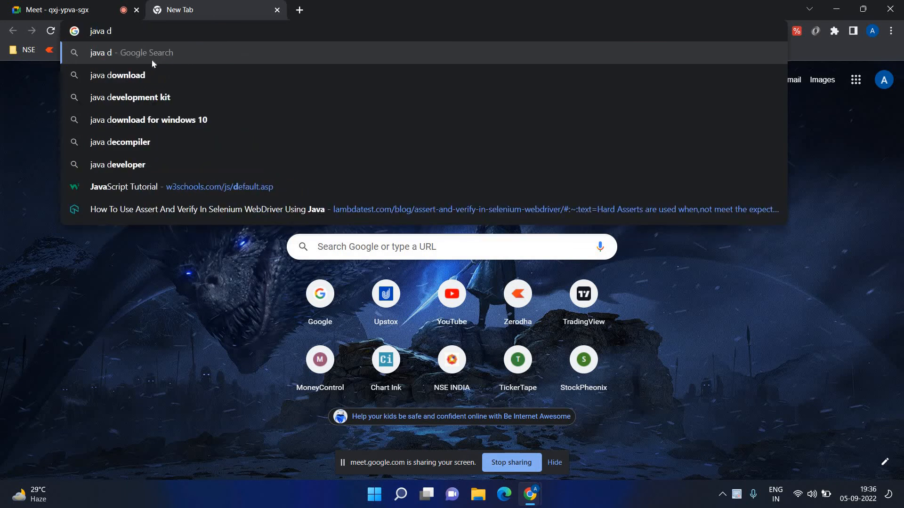
key(Down)
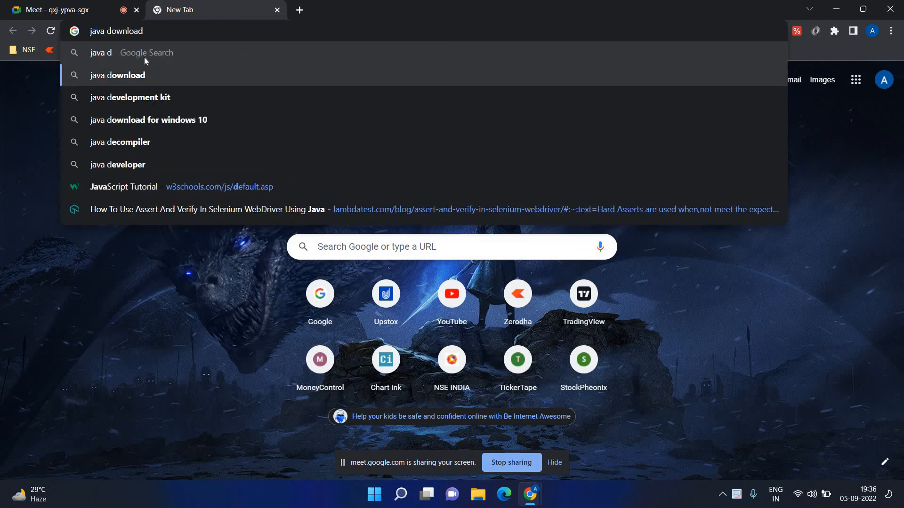
click(127, 76)
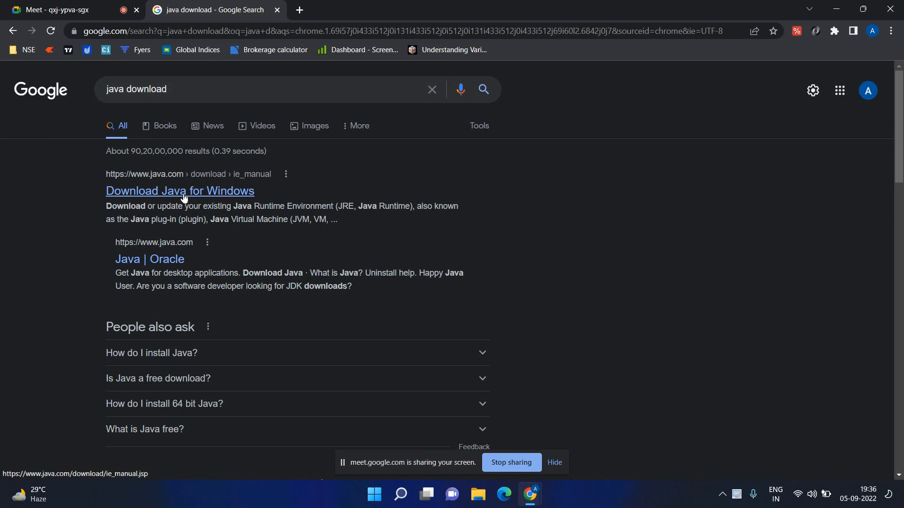
click(152, 196)
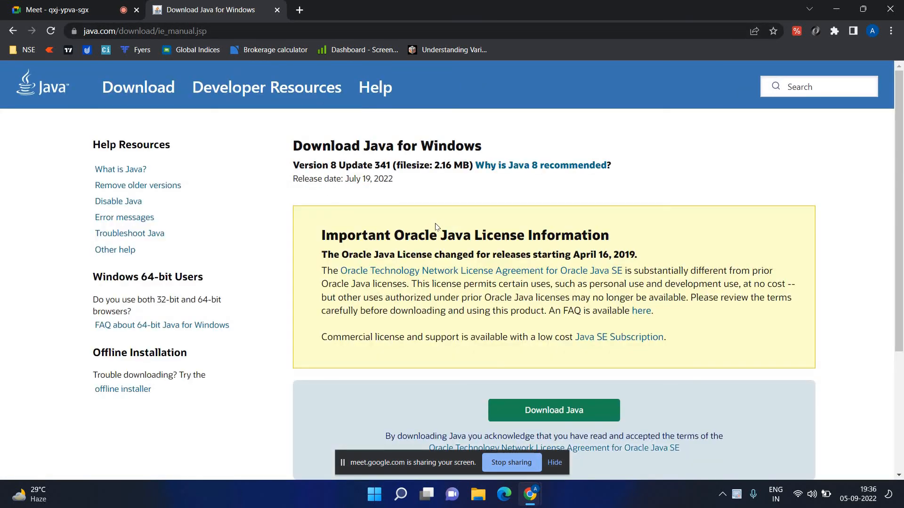
scroll(436, 226, down, 2)
scroll(437, 221, down, 2)
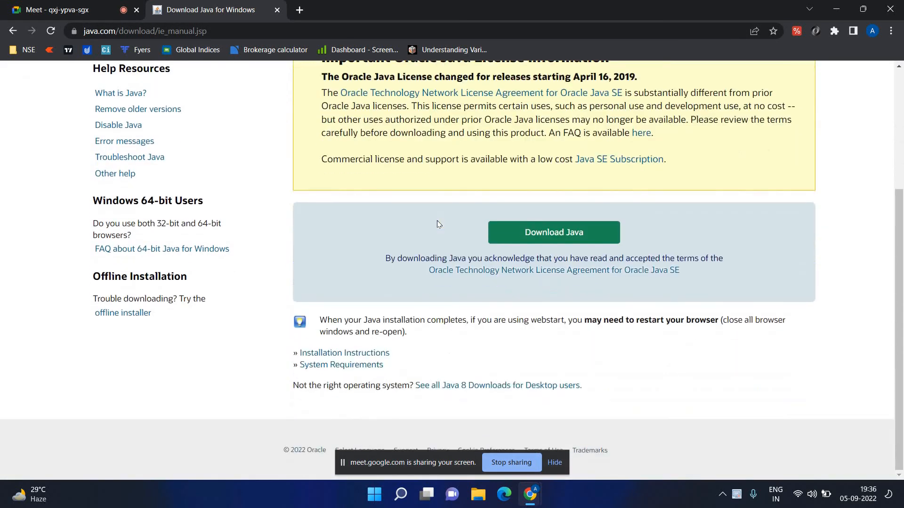
scroll(437, 221, up, 4)
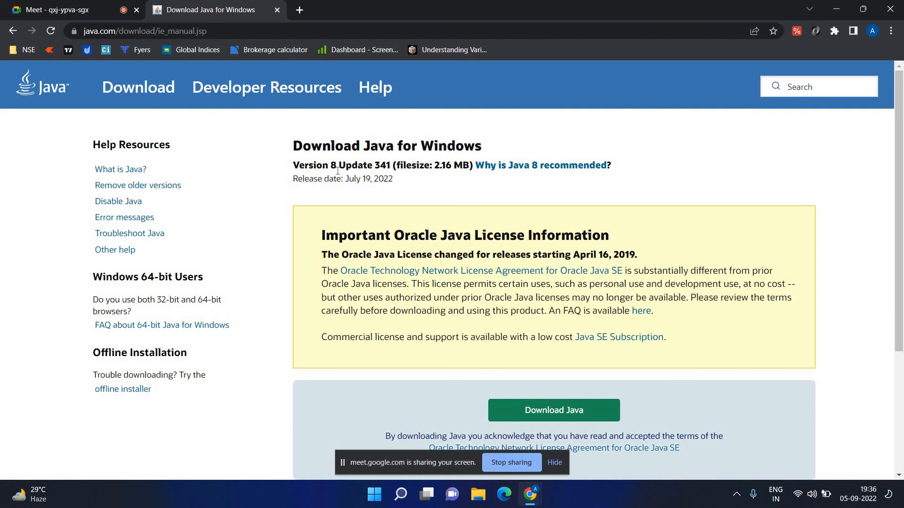
scroll(377, 163, down, 4)
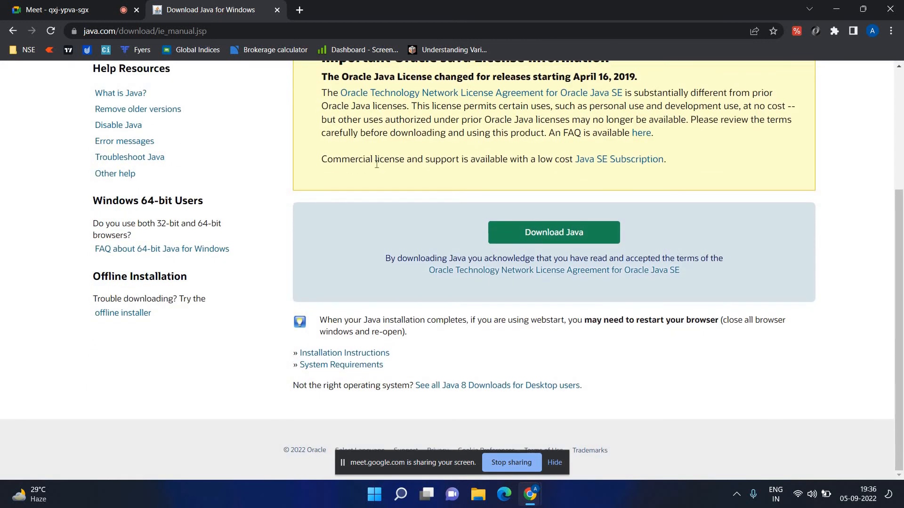
scroll(377, 164, up, 4)
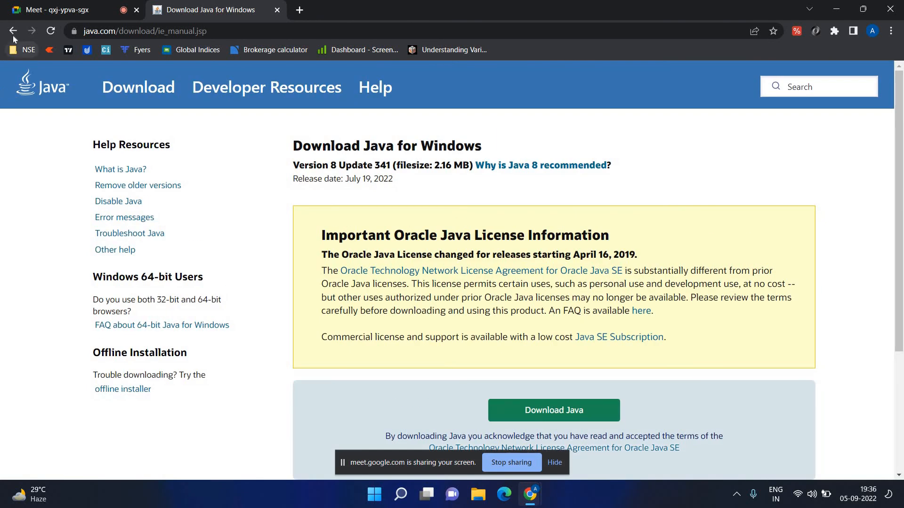
Return to the search results and open the 'Java Downloads - Oracle' result.
click(12, 31)
scroll(101, 179, down, 4)
scroll(143, 216, up, 1)
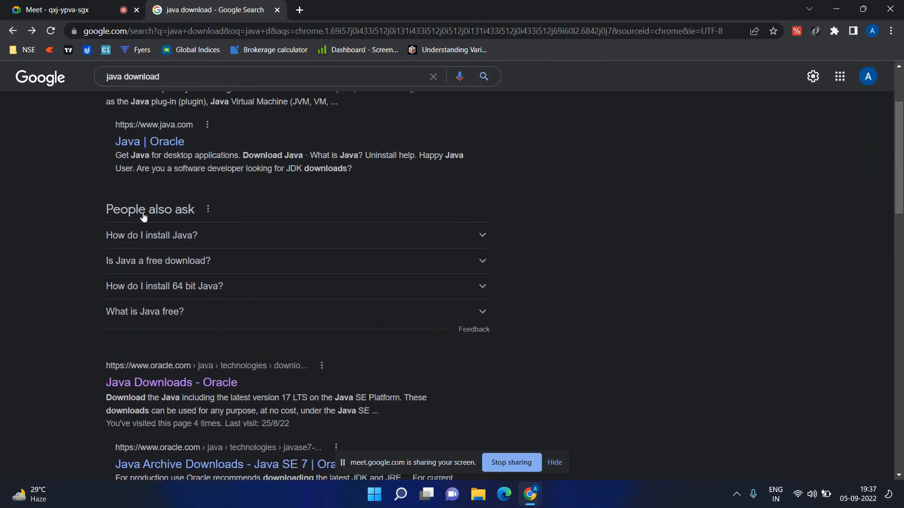
scroll(143, 217, down, 2)
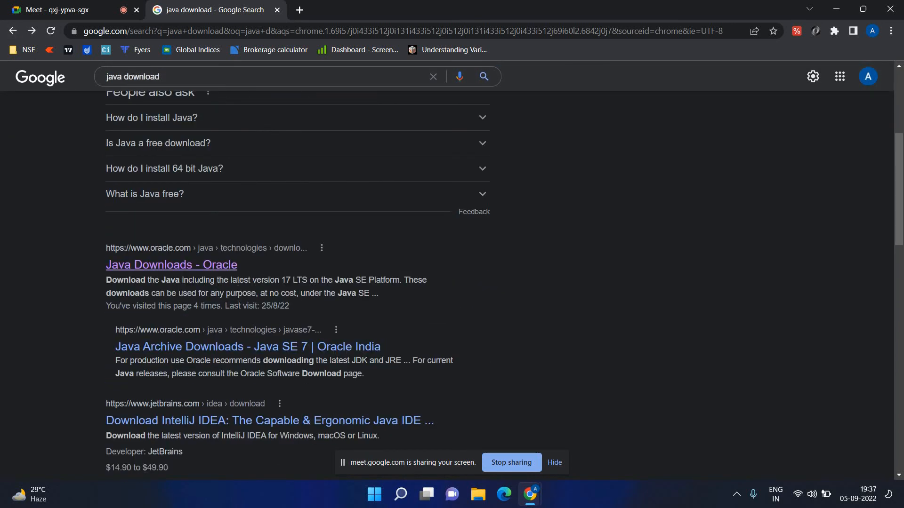
click(148, 271)
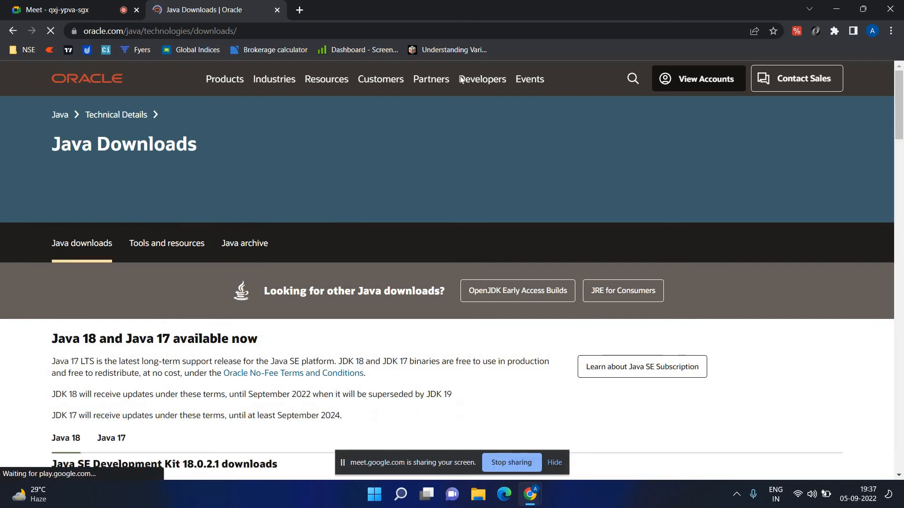
Scroll Oracle's page to the Java SE Development Kit 8u341 section, then switch to the Google Meet call.
scroll(363, 212, down, 3)
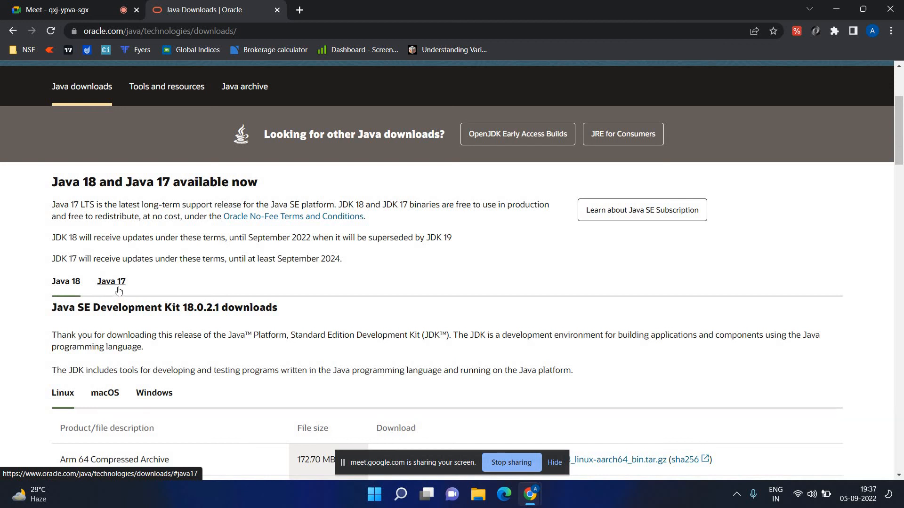
scroll(119, 290, down, 2)
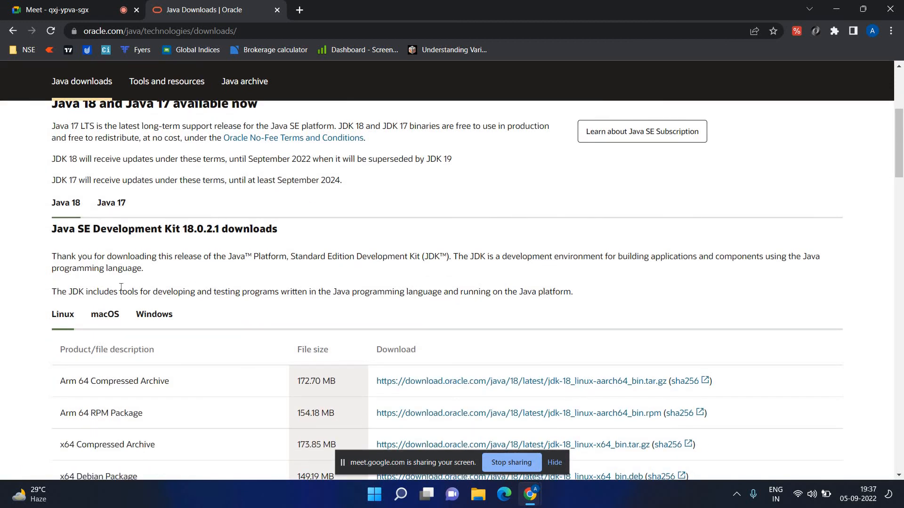
scroll(121, 287, up, 3)
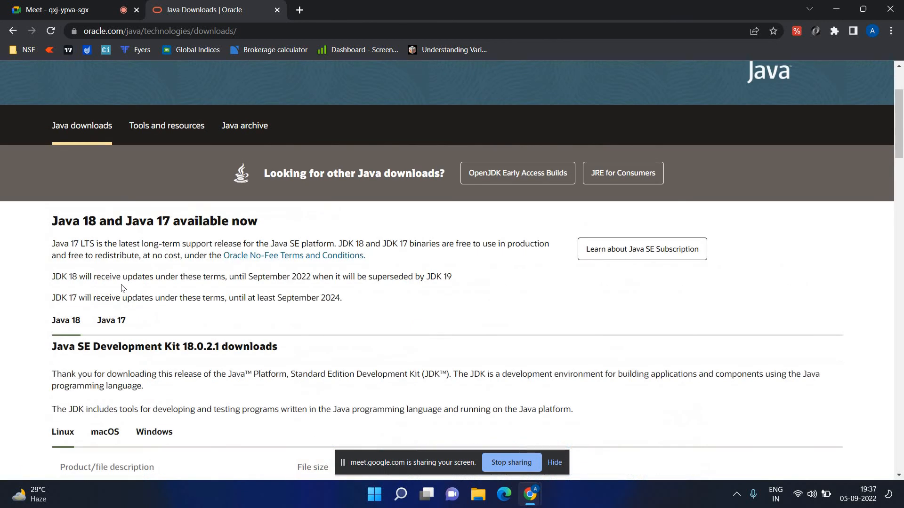
scroll(121, 288, down, 15)
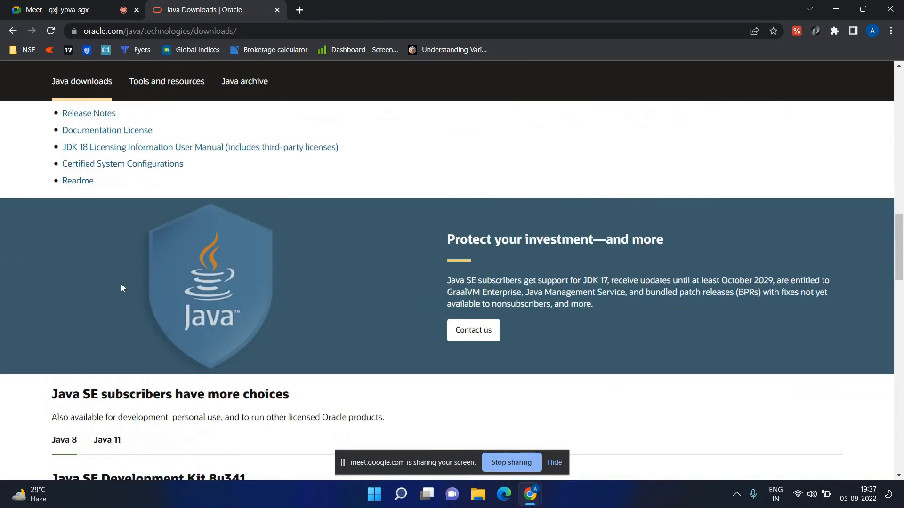
scroll(121, 288, down, 2)
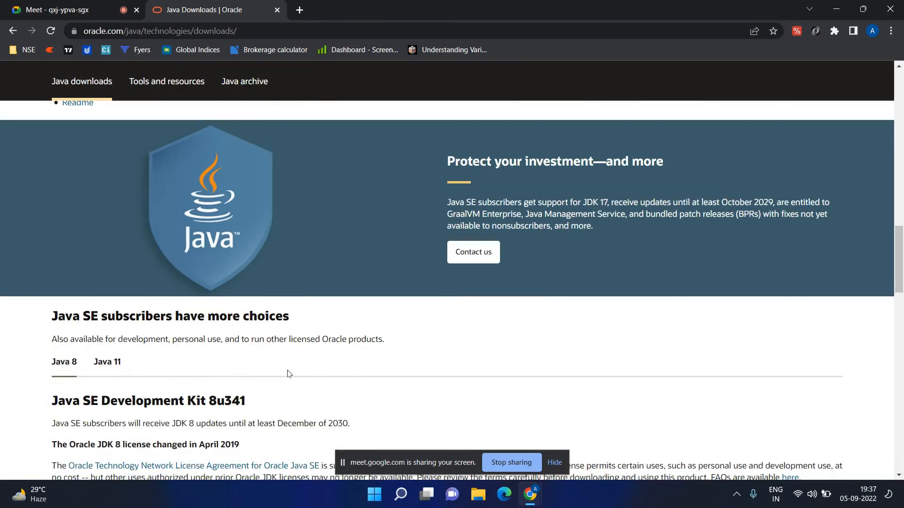
scroll(289, 375, down, 2)
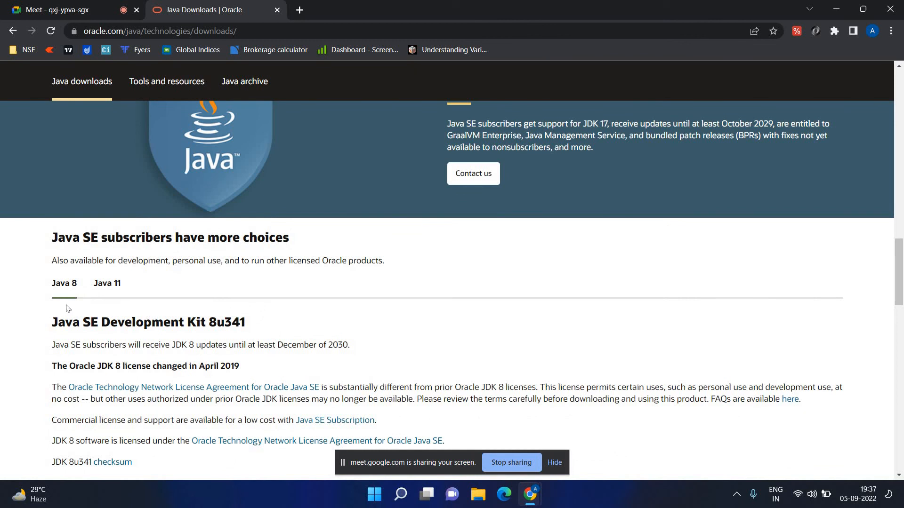
click(107, 5)
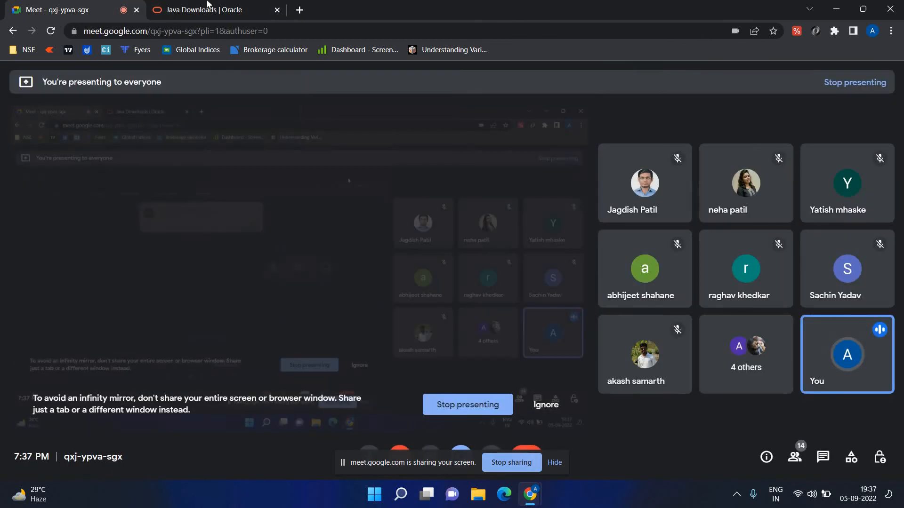
click(207, 5)
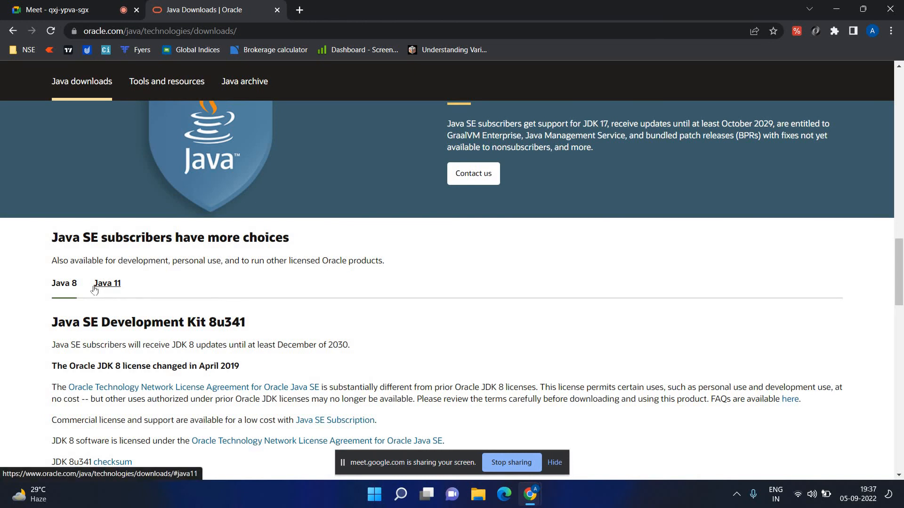
On the Java 8 tab, list the JDK 8u341 Windows x86 and x64 installers.
scroll(94, 287, down, 2)
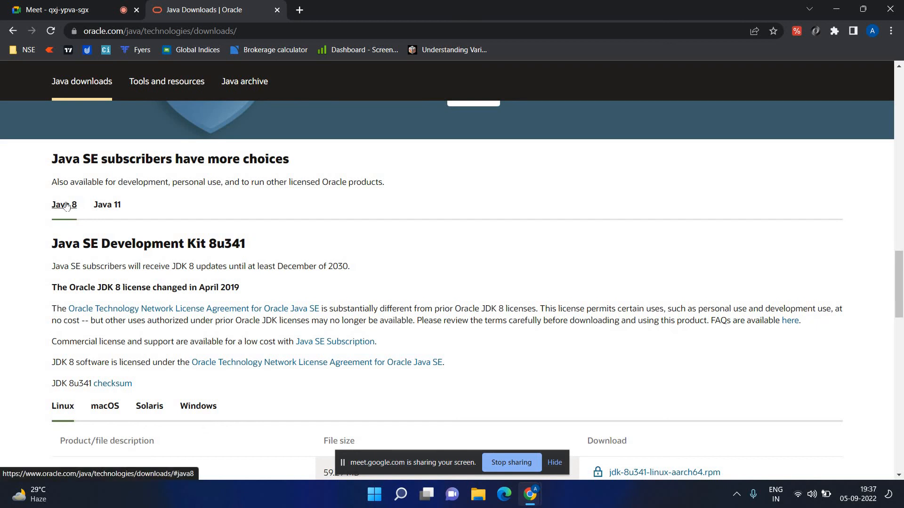
scroll(68, 188, down, 1)
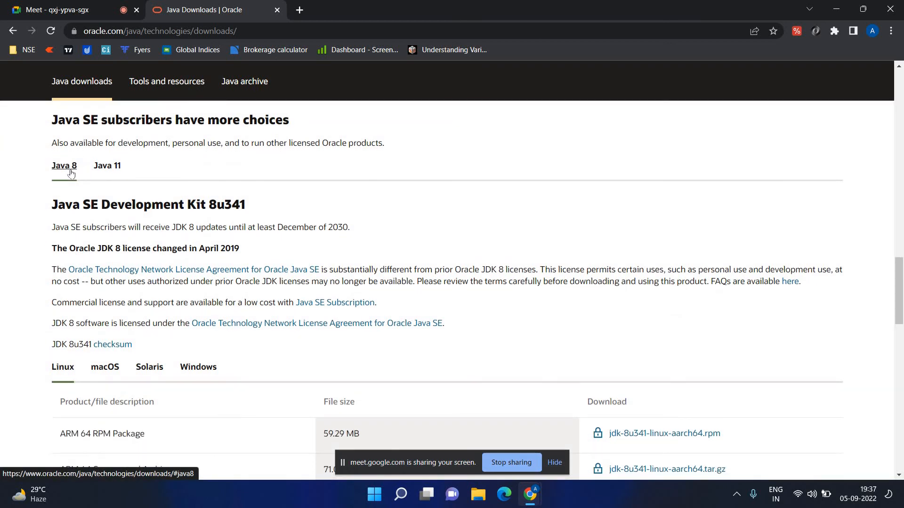
click(71, 174)
scroll(69, 267, down, 2)
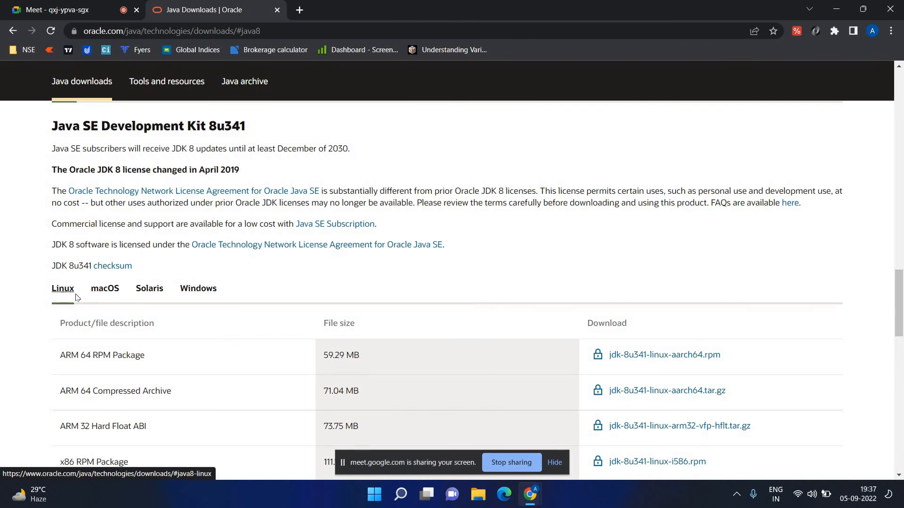
click(190, 293)
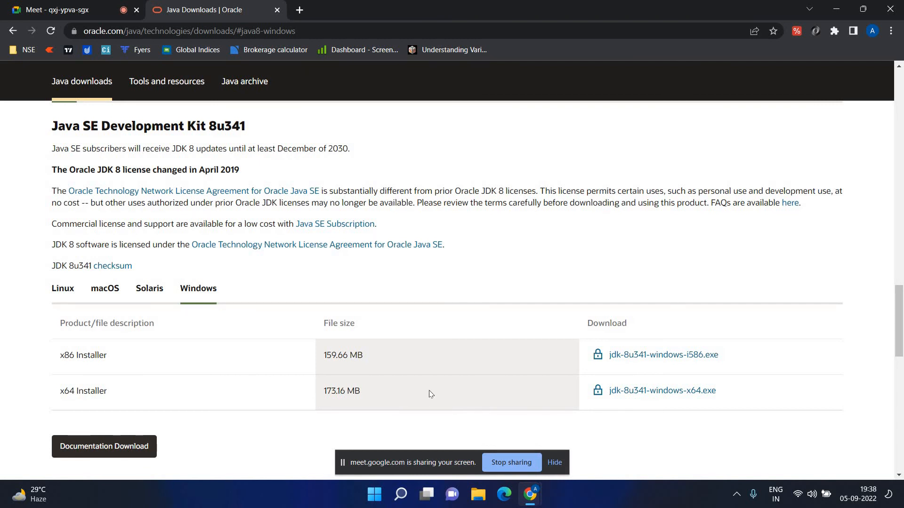
click(478, 495)
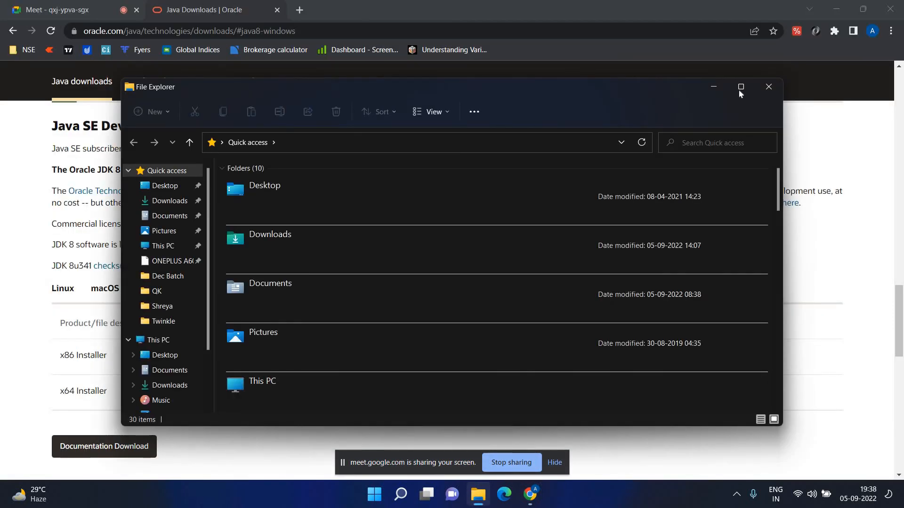
Maximize File Explorer, go to This PC, and open its Properties page.
click(741, 87)
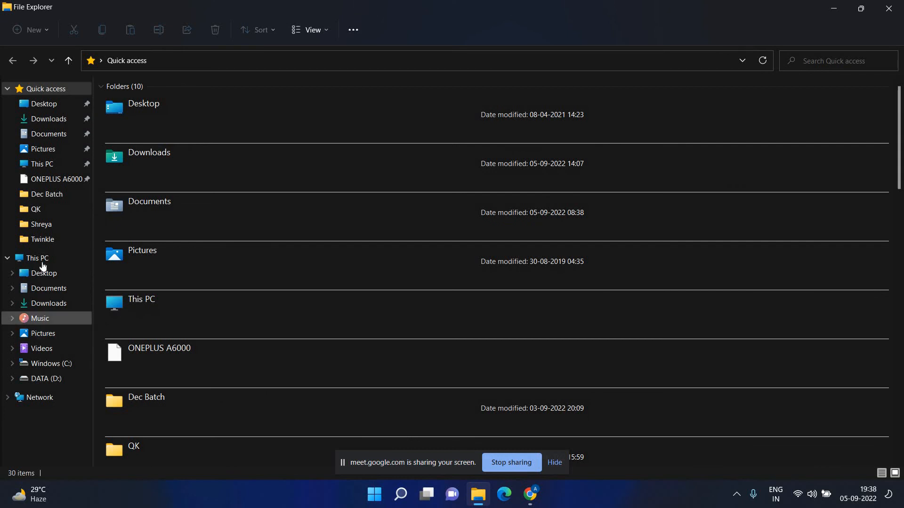
click(42, 265)
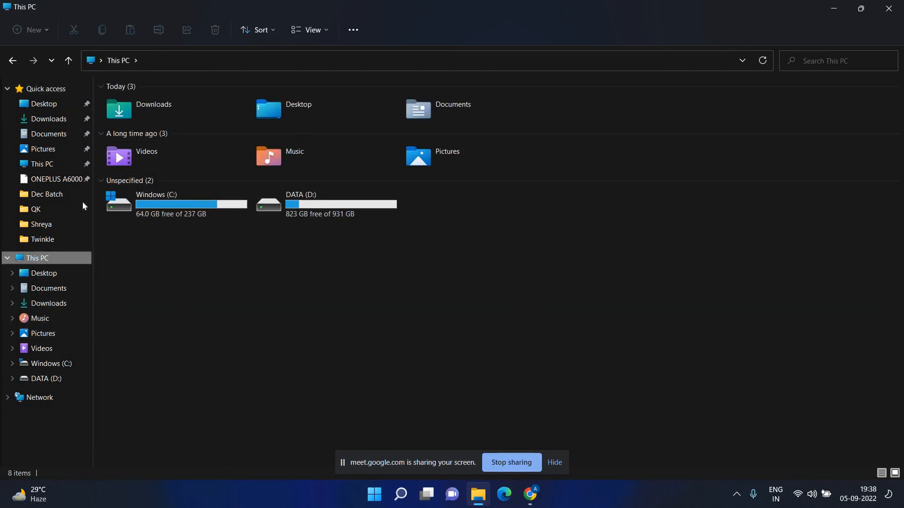
click(225, 324)
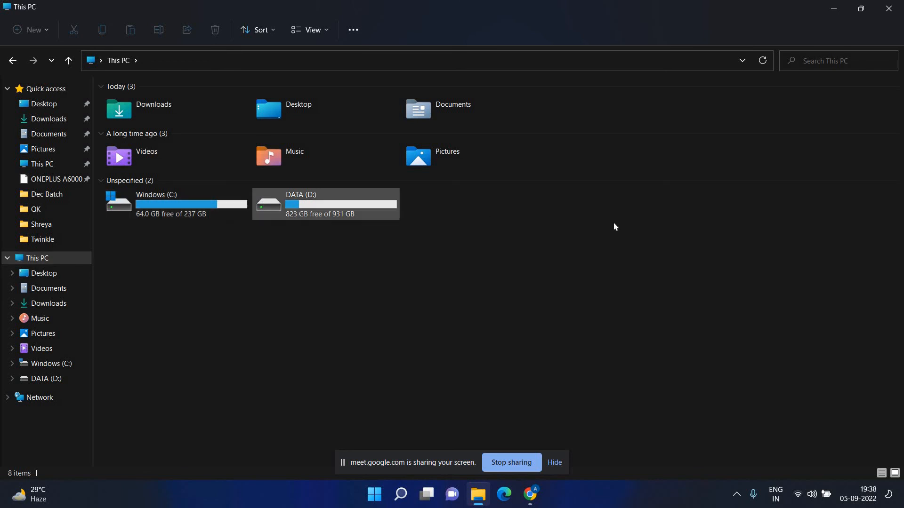
right_click(183, 277)
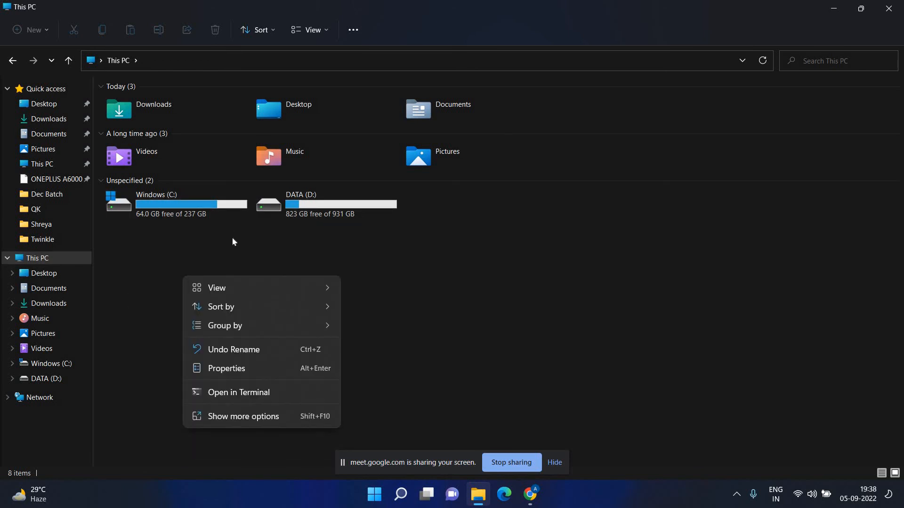
click(240, 372)
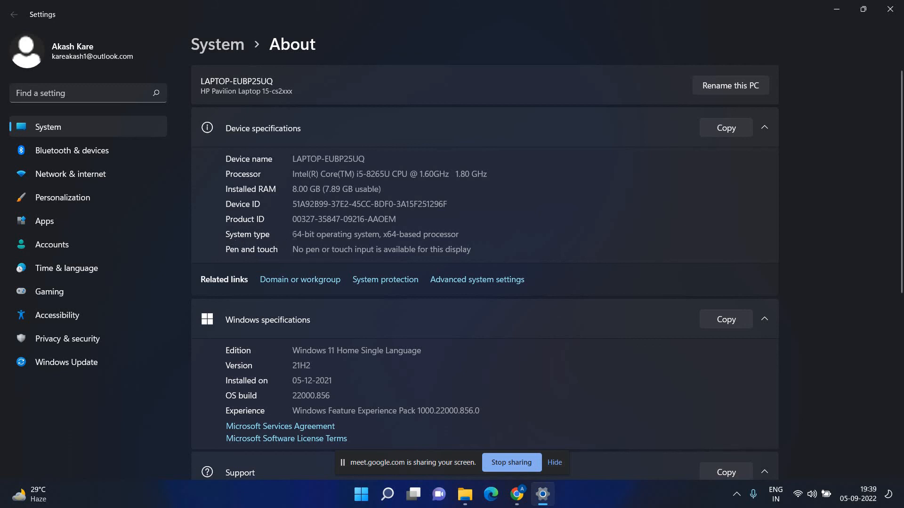
Highlight the 64-bit system type, then return to Chrome's JDK 8u341 Windows downloads page.
drag(292, 234, 473, 244)
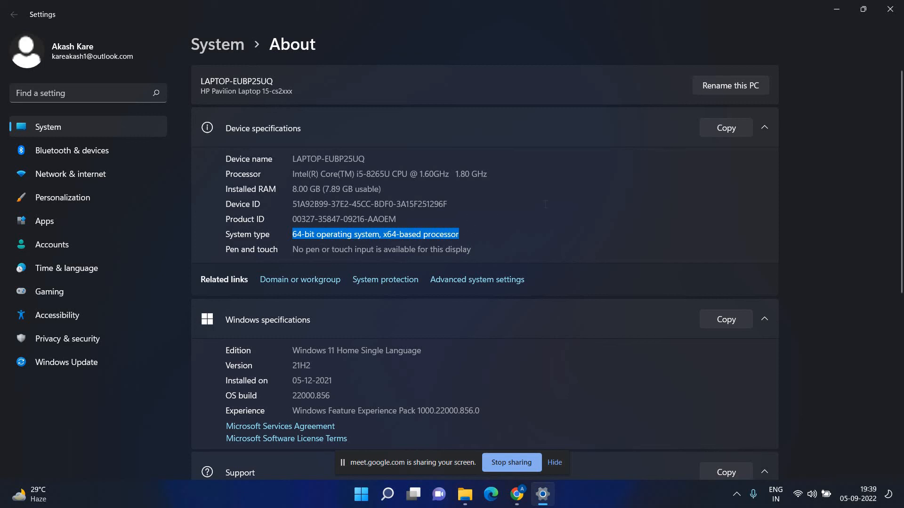
click(338, 265)
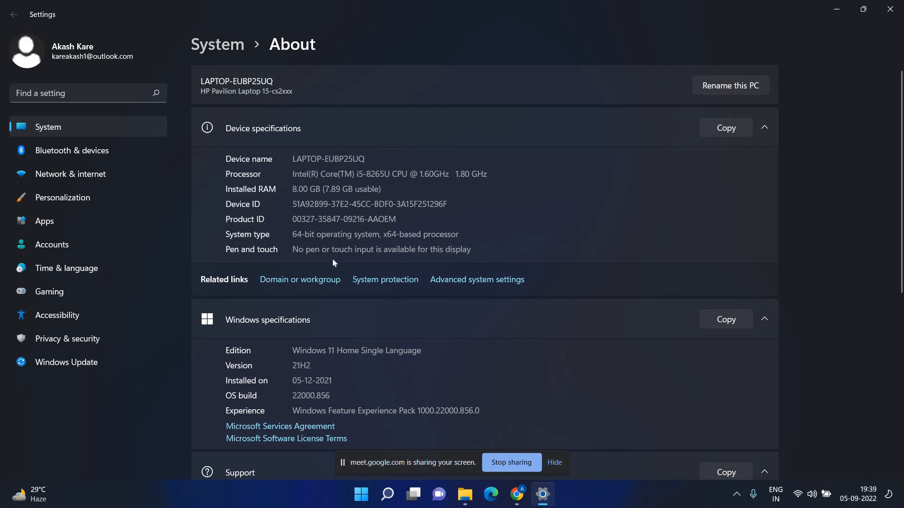
mouse_move(517, 494)
click(449, 447)
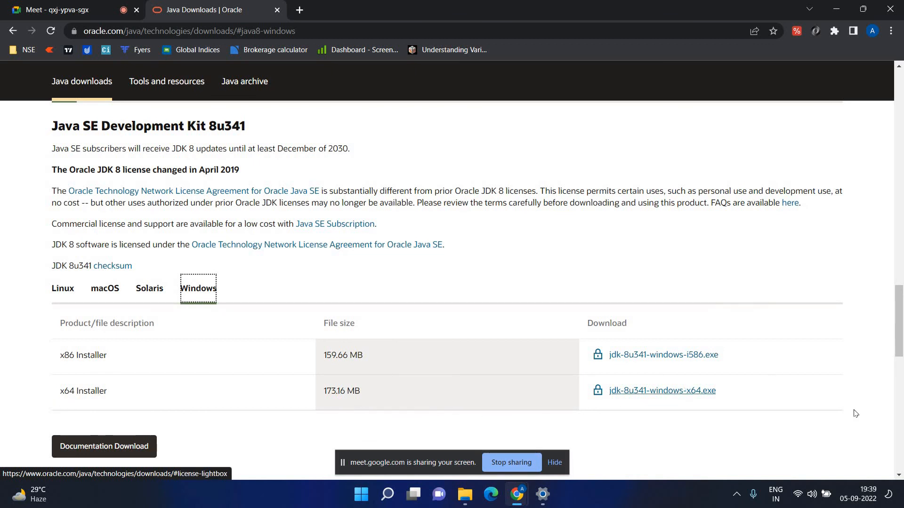
Choose jdk-8u341-windows-x64.exe, accept the Oracle Java SE licence, and start the download.
click(715, 393)
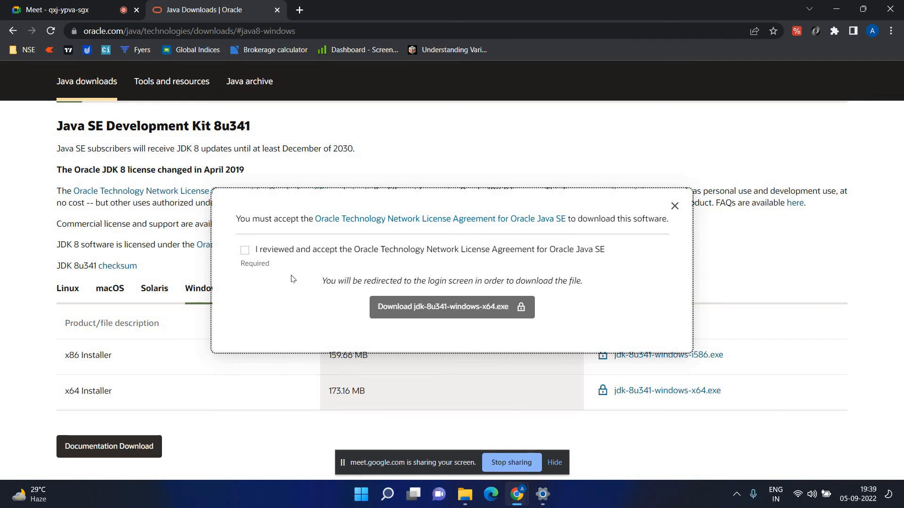
click(245, 251)
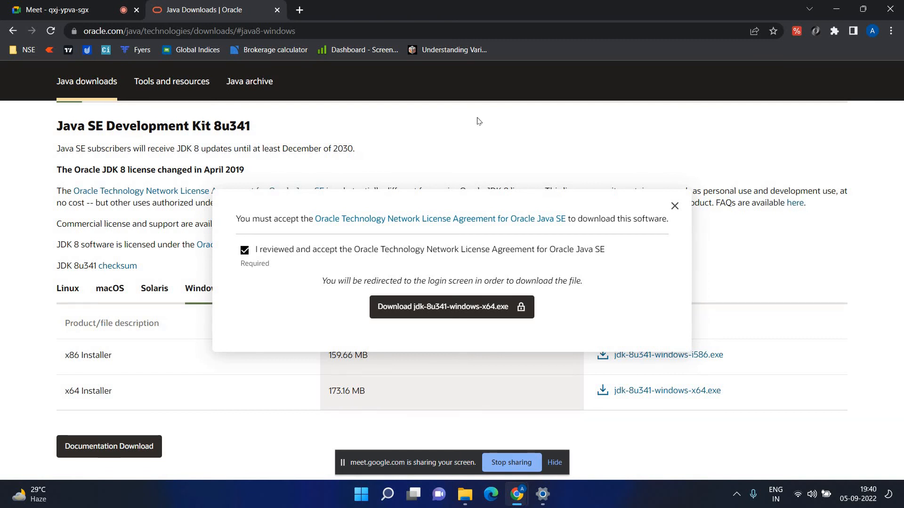
click(464, 315)
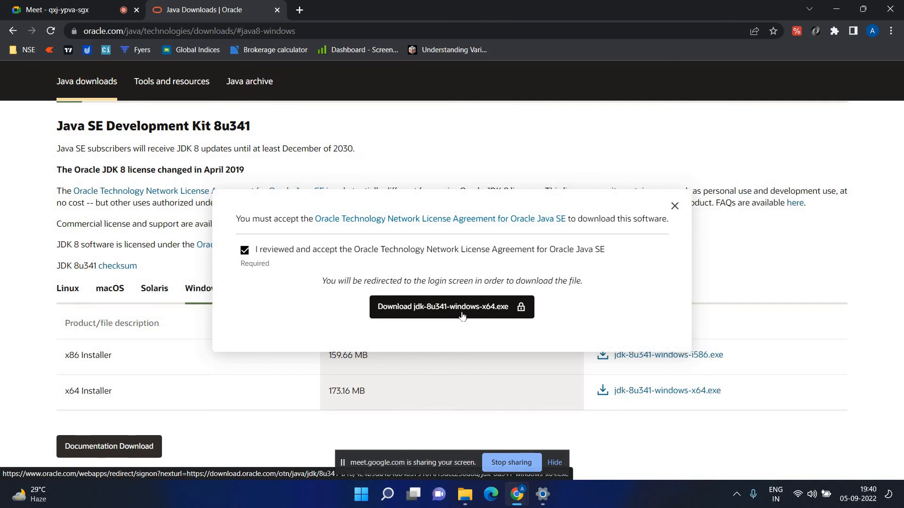
Continue to Oracle sign-in and clear the autofilled username and password fields.
click(462, 315)
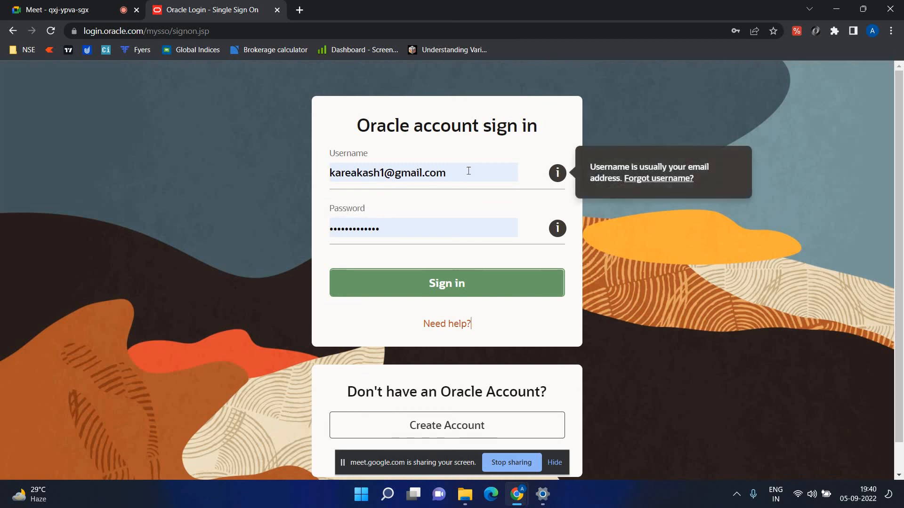
triple_click(330, 171)
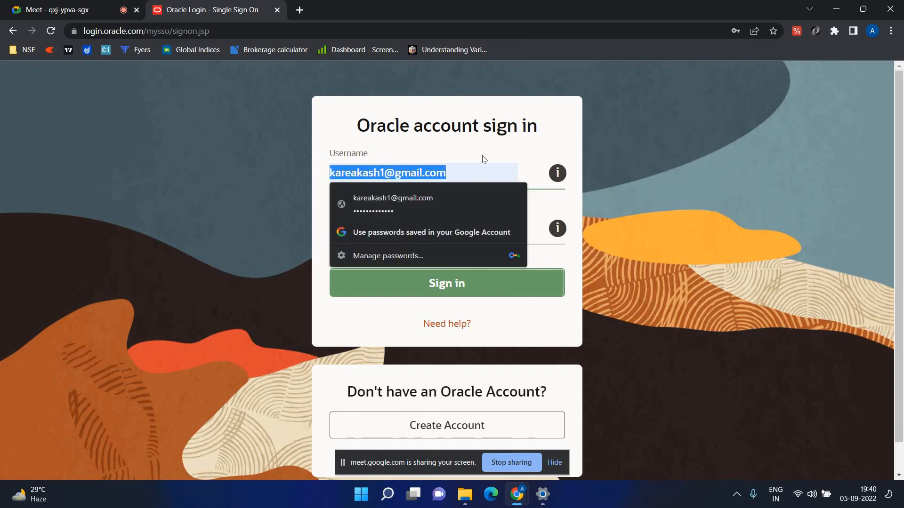
key(BackSpace)
click(446, 228)
triple_click(446, 228)
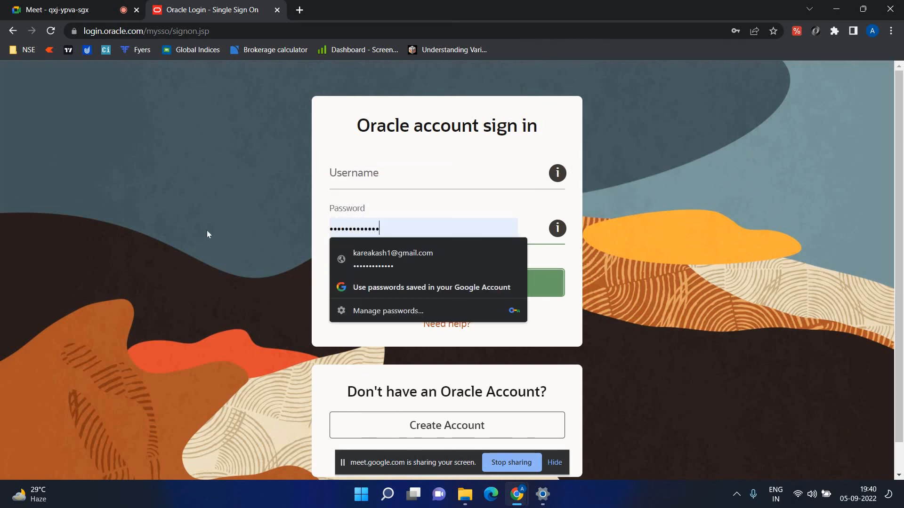
key(BackSpace)
click(445, 174)
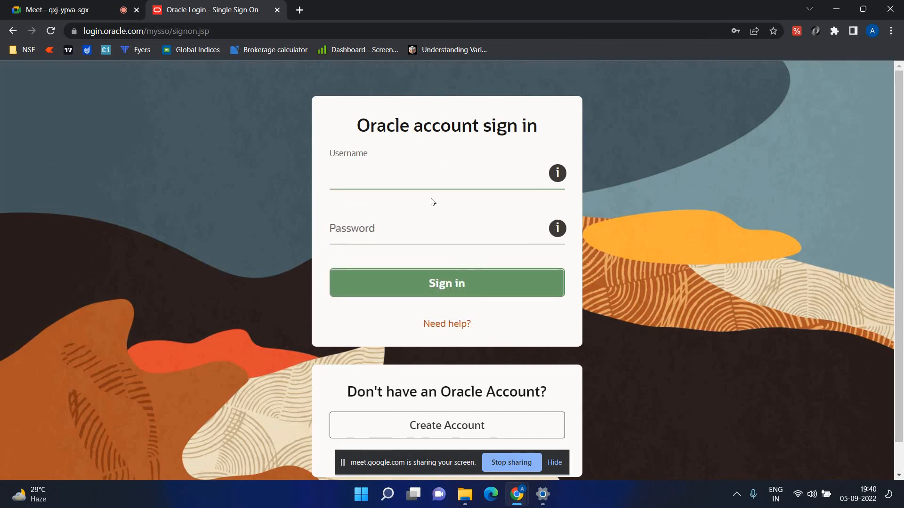
scroll(305, 285, down, 1)
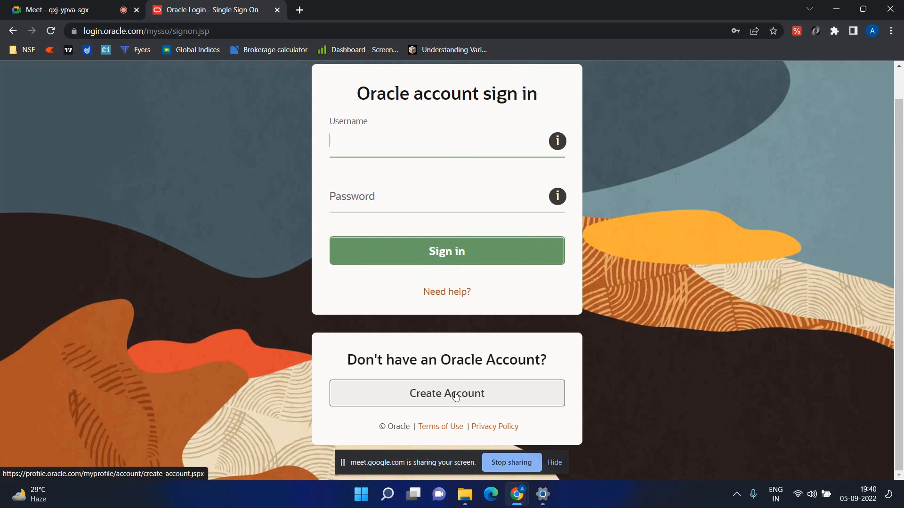
Open the Create Account form, enter job title 'Manual Tester', then clear it again.
click(457, 396)
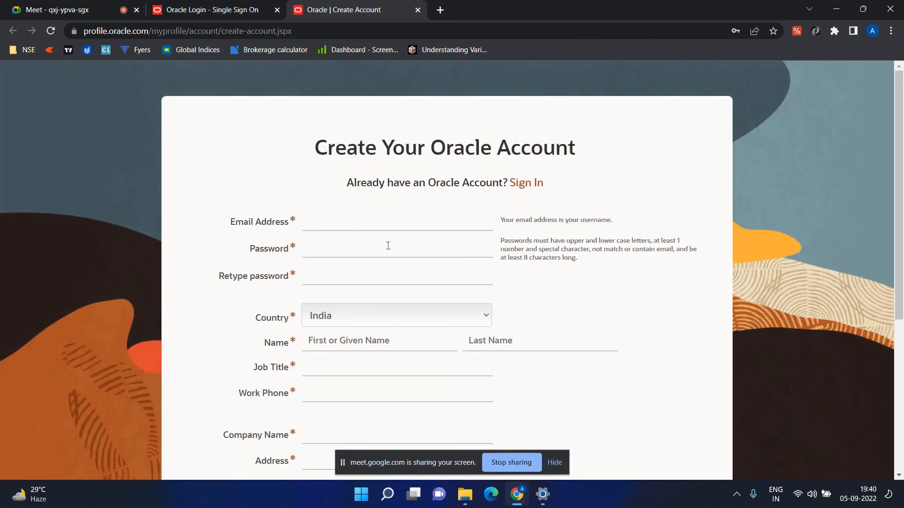
scroll(260, 193, down, 1)
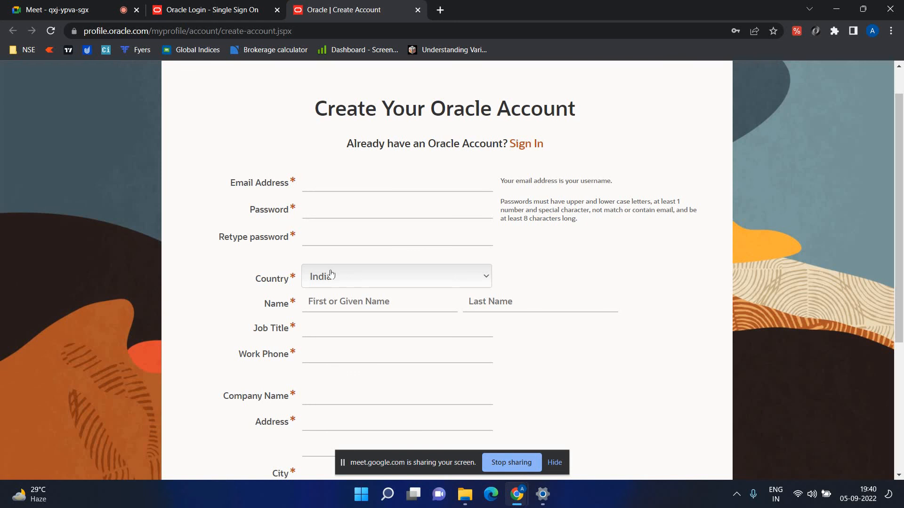
scroll(324, 213, down, 1)
scroll(323, 214, down, 1)
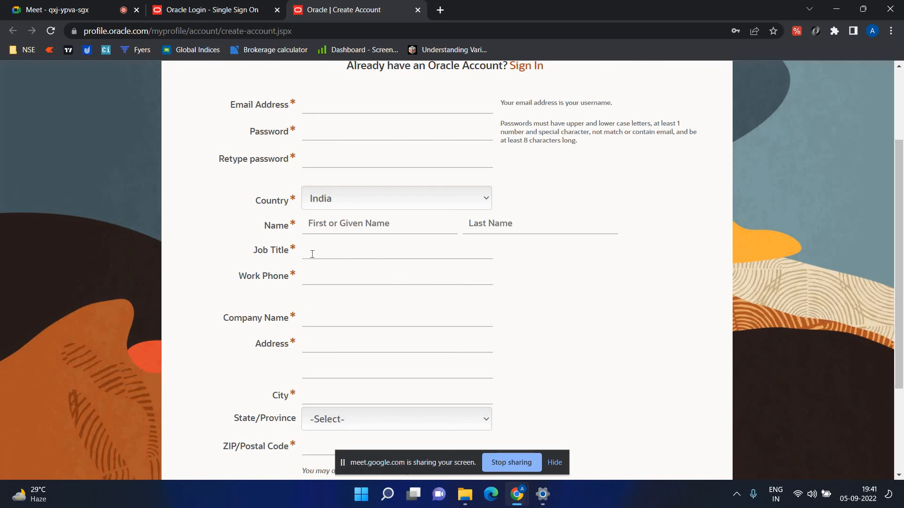
click(312, 254)
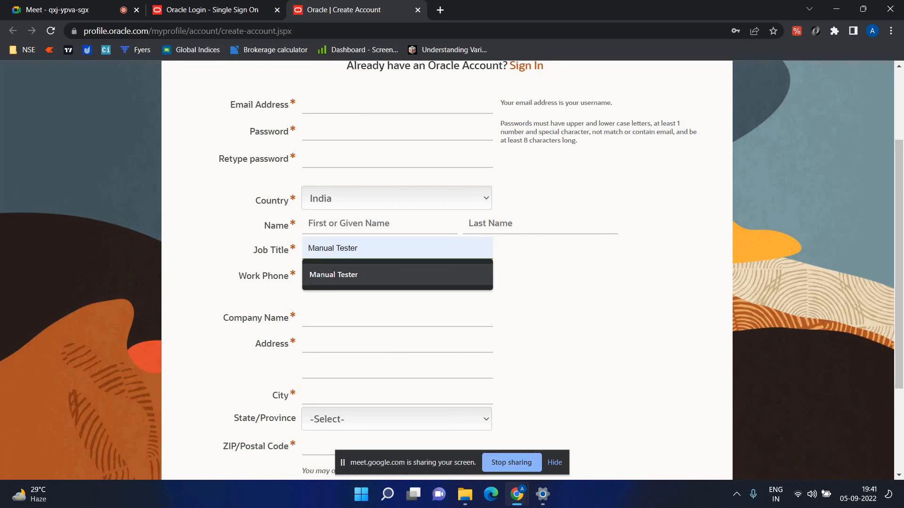
click(320, 275)
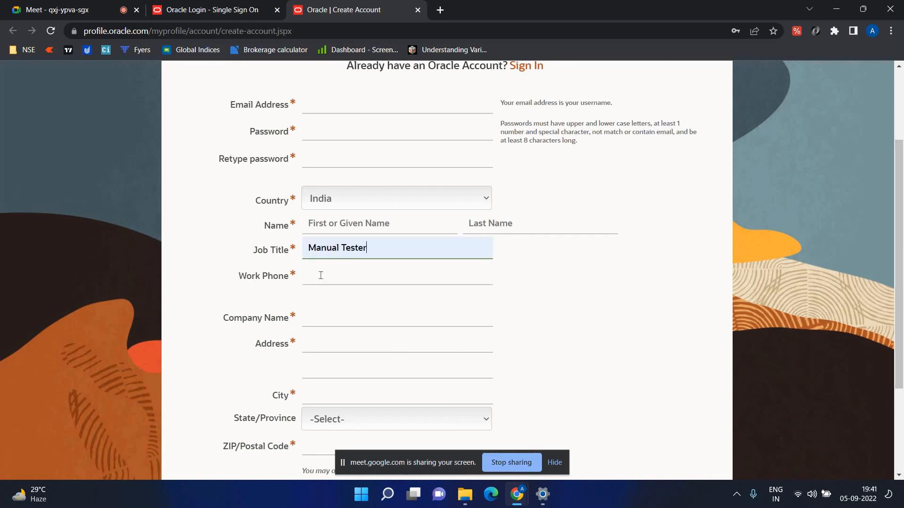
click(369, 325)
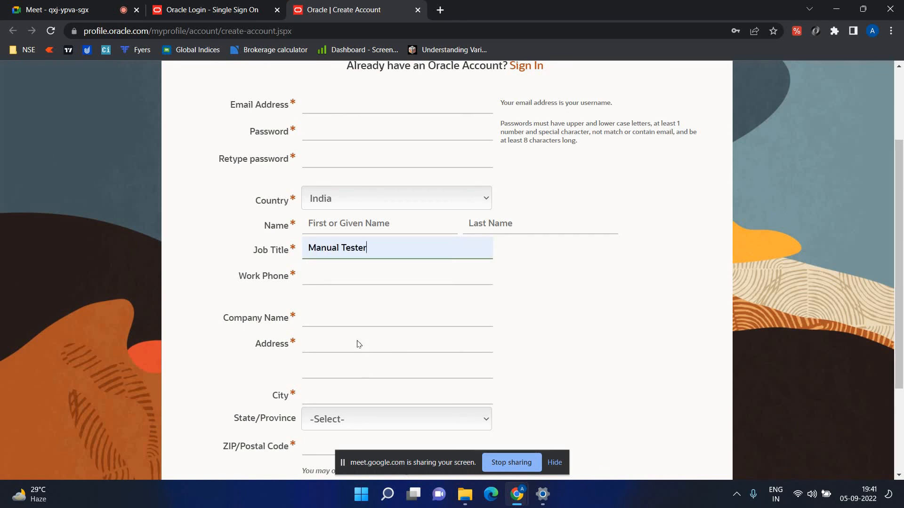
click(586, 311)
click(276, 235)
key(ctrl+a)
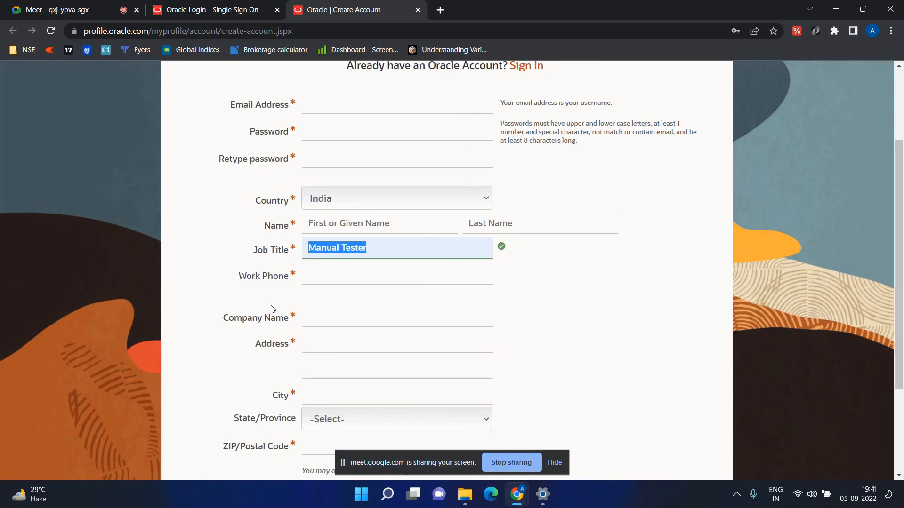
key(BackSpace)
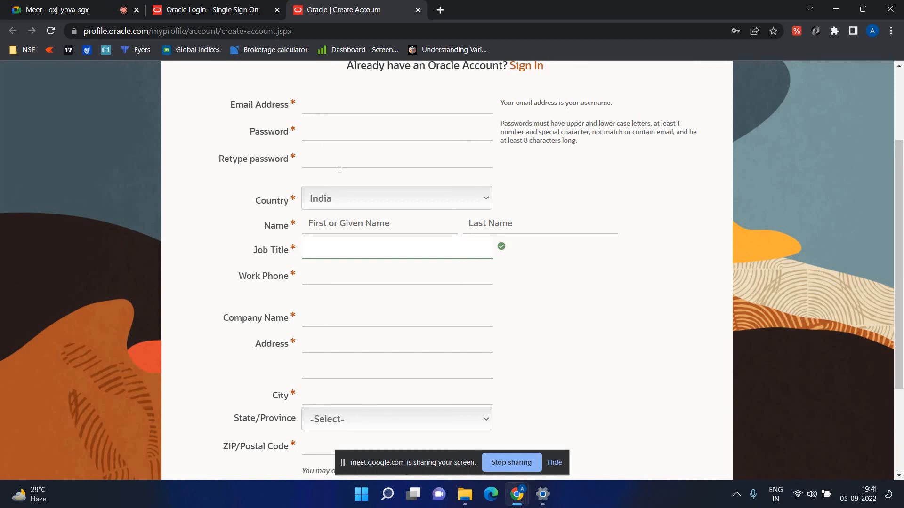
Review the rest of the account form, then close the Create Account tab.
scroll(333, 171, down, 2)
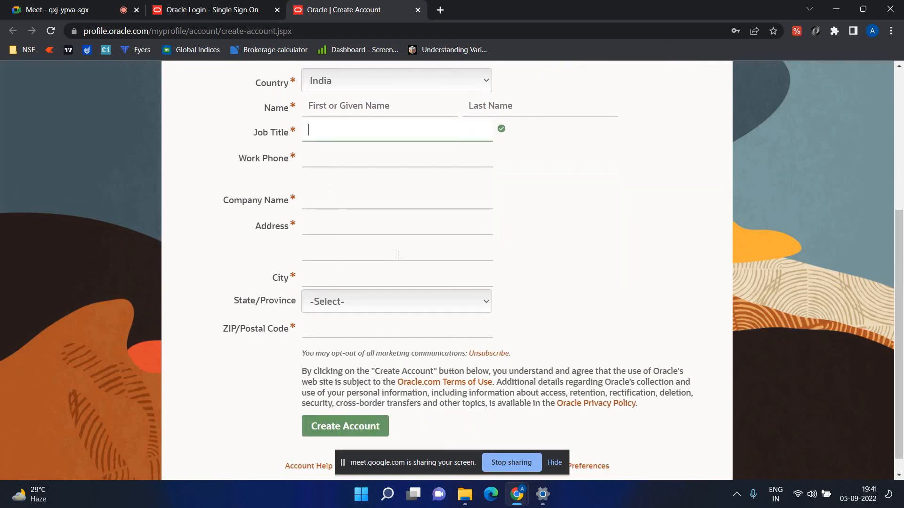
scroll(453, 281, up, 1)
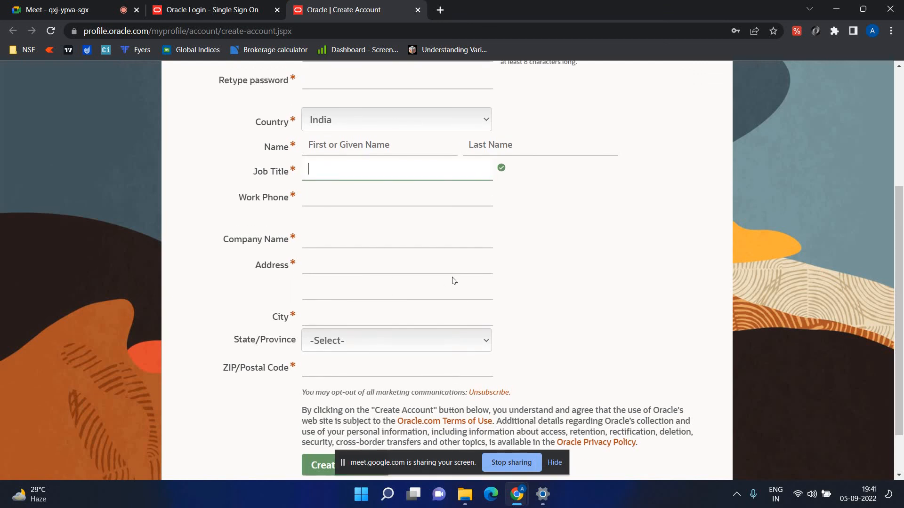
scroll(446, 284, up, 1)
scroll(443, 288, down, 2)
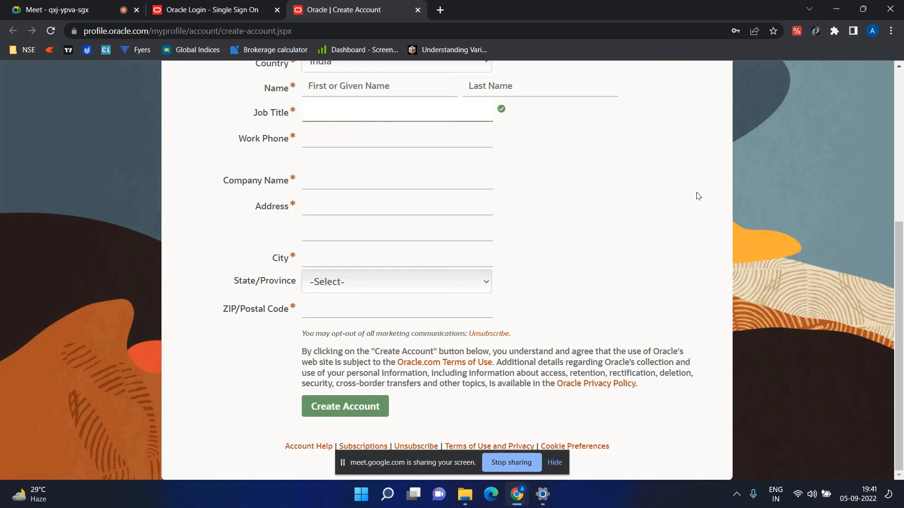
scroll(343, 200, up, 5)
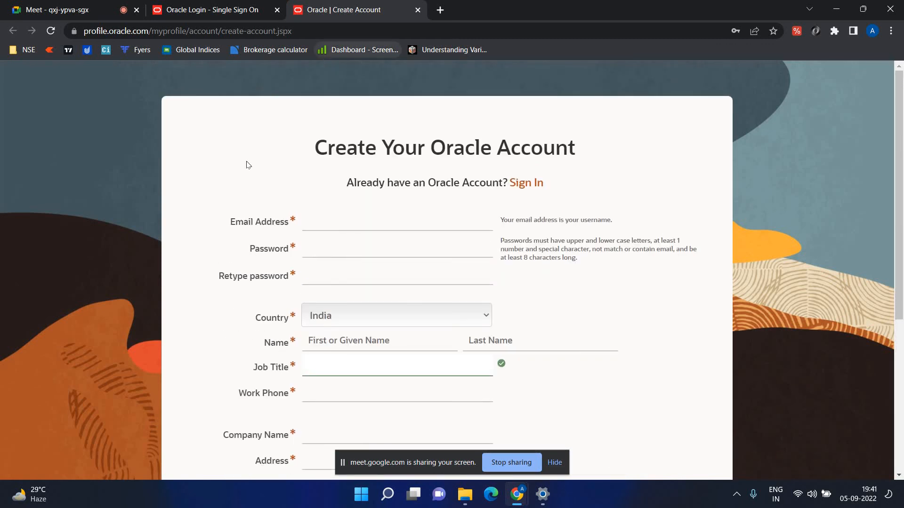
scroll(426, 198, down, 3)
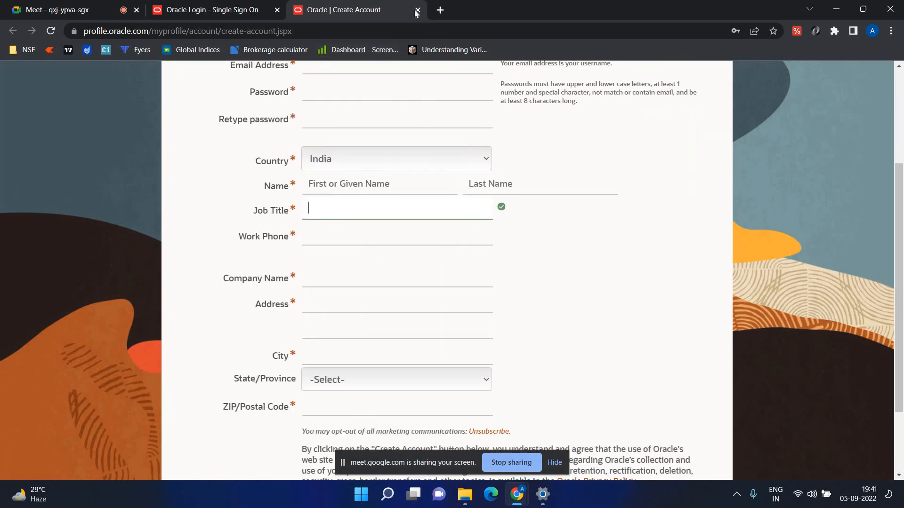
key(ctrl+w)
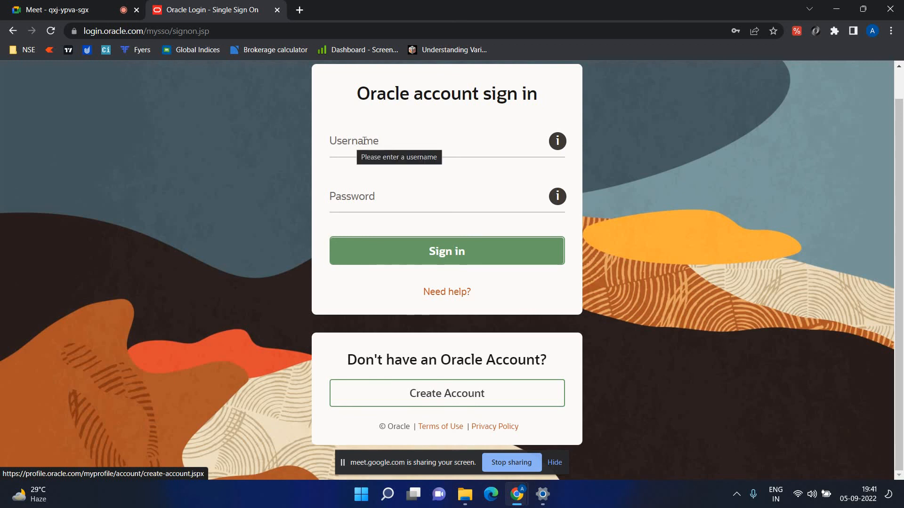
Reopen the Create Account form, noting the e-mail serves as username, then return to sign-in.
click(507, 397)
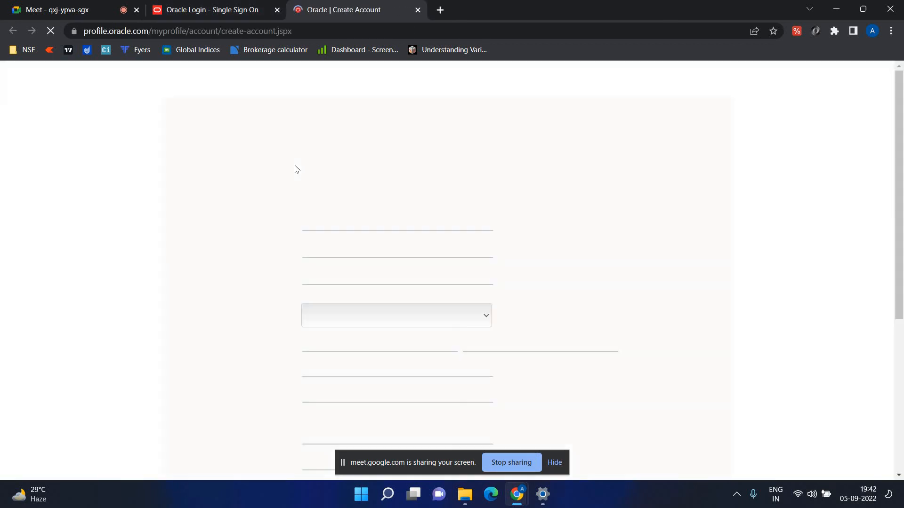
scroll(337, 225, down, 1)
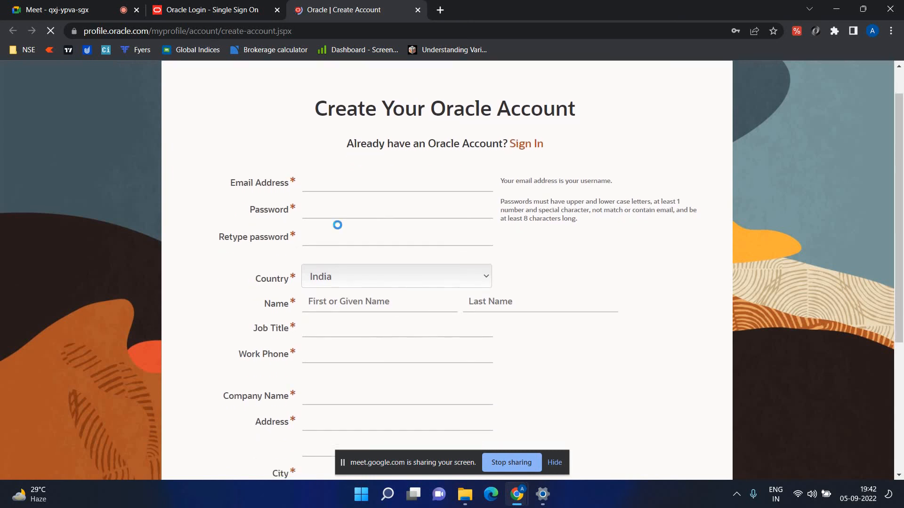
scroll(337, 225, down, 5)
scroll(345, 195, up, 3)
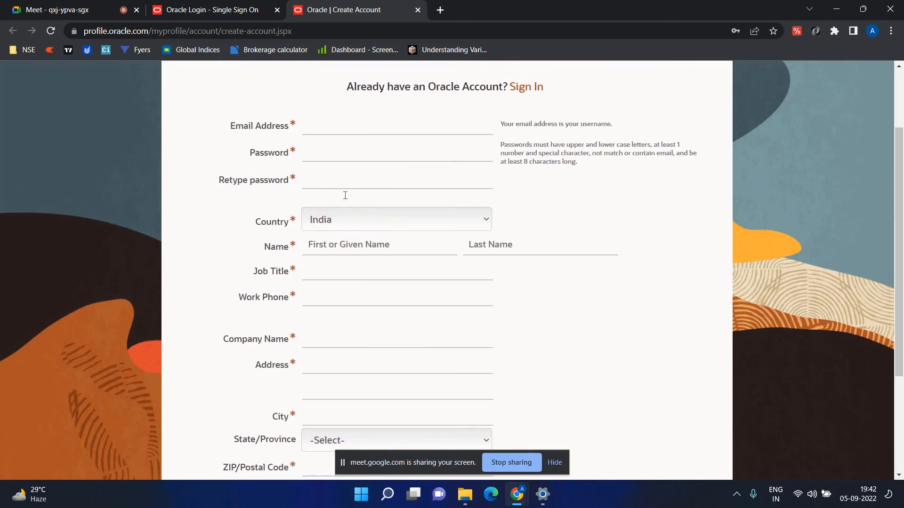
scroll(345, 196, up, 2)
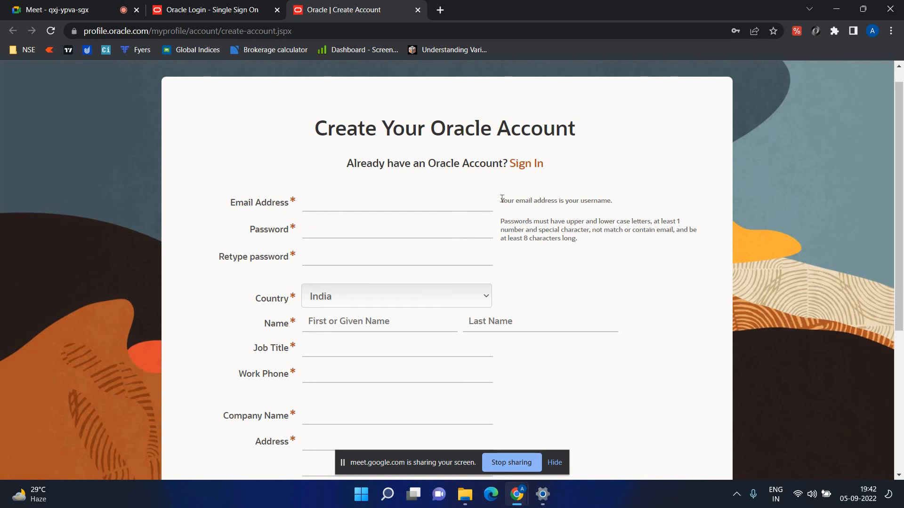
drag(601, 204, 616, 204)
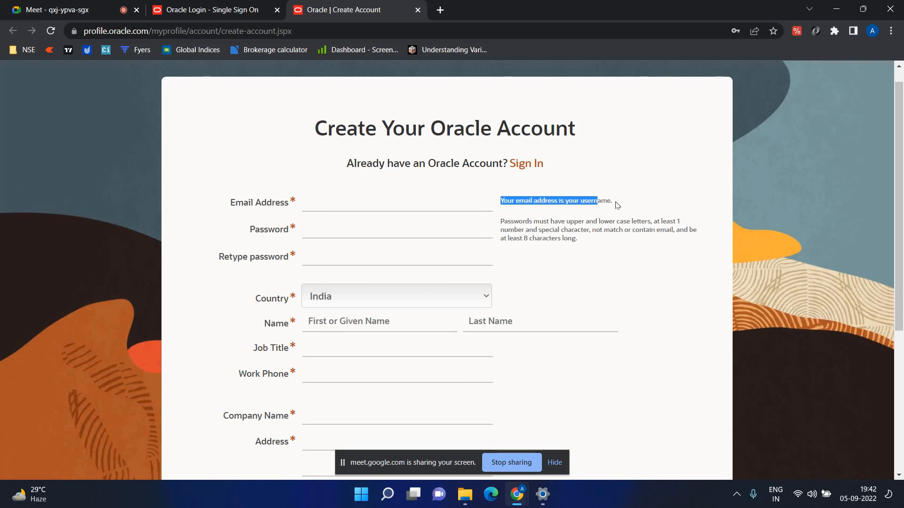
click(321, 233)
click(214, 196)
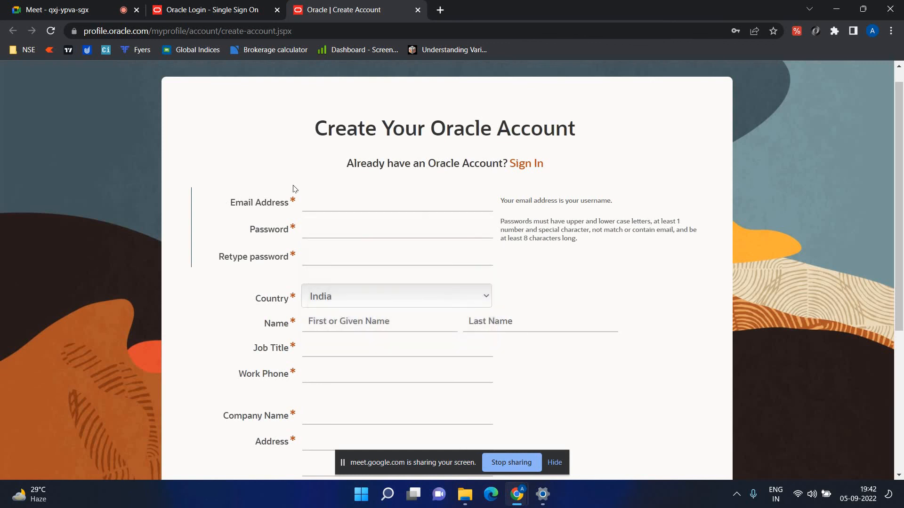
click(635, 135)
click(229, 6)
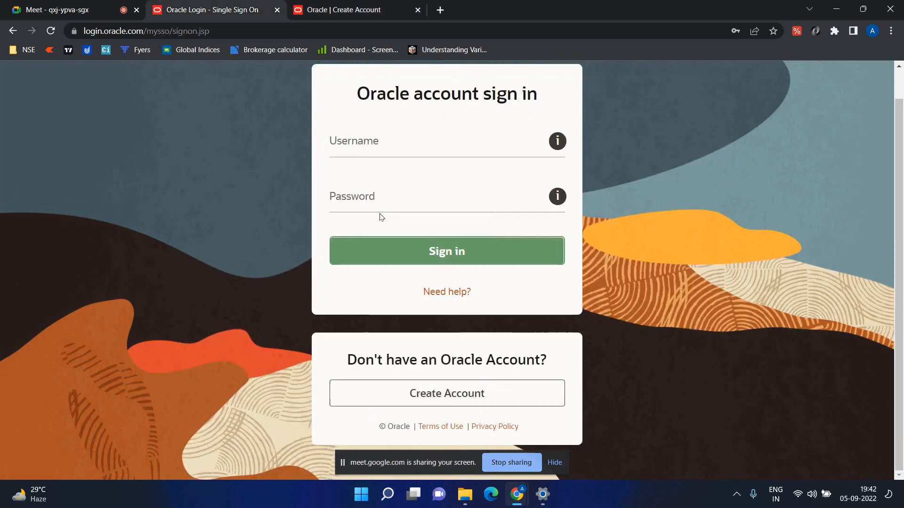
Sign in with the account e-mail and password, then view jdk-8u341-windows-x64.exe in Chrome Downloads.
click(391, 143)
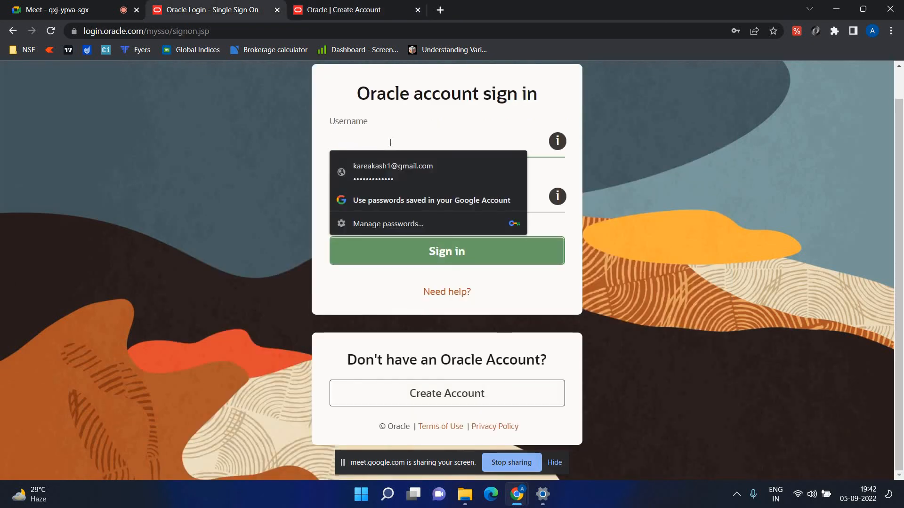
text(pe)
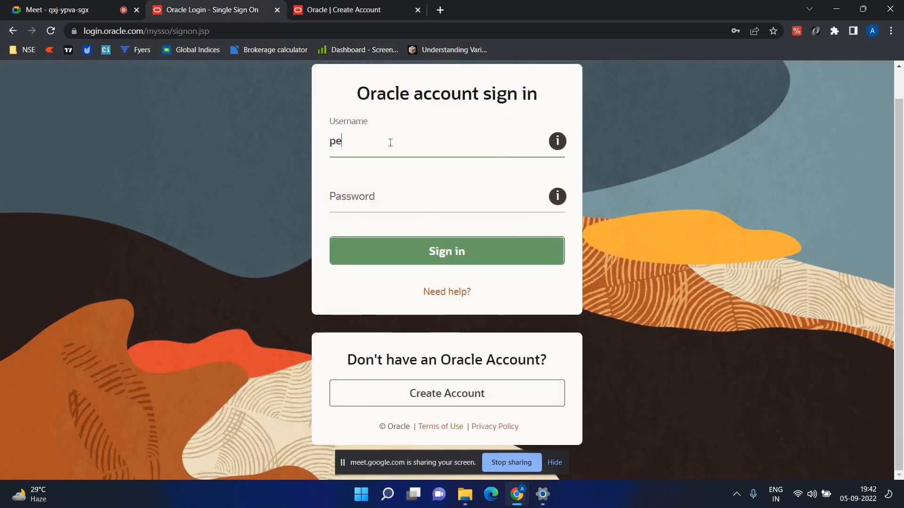
key(BackSpace)
key(BackSpace)
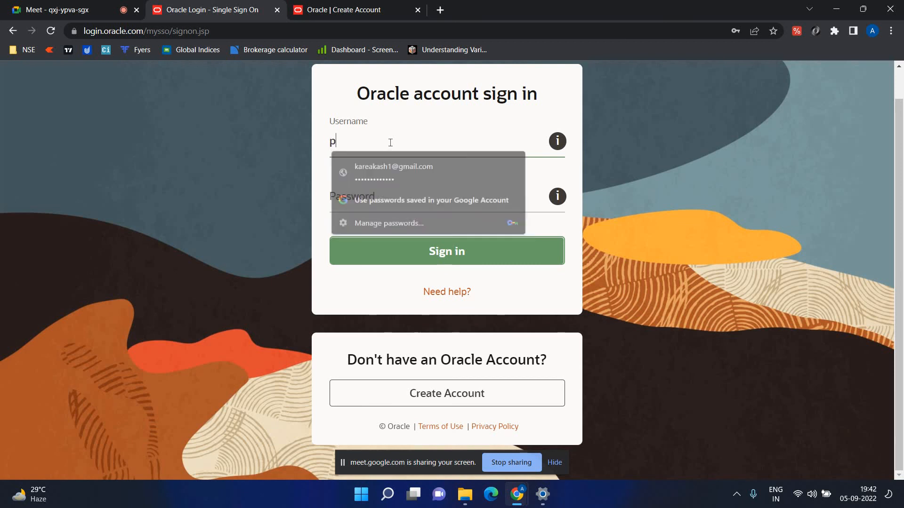
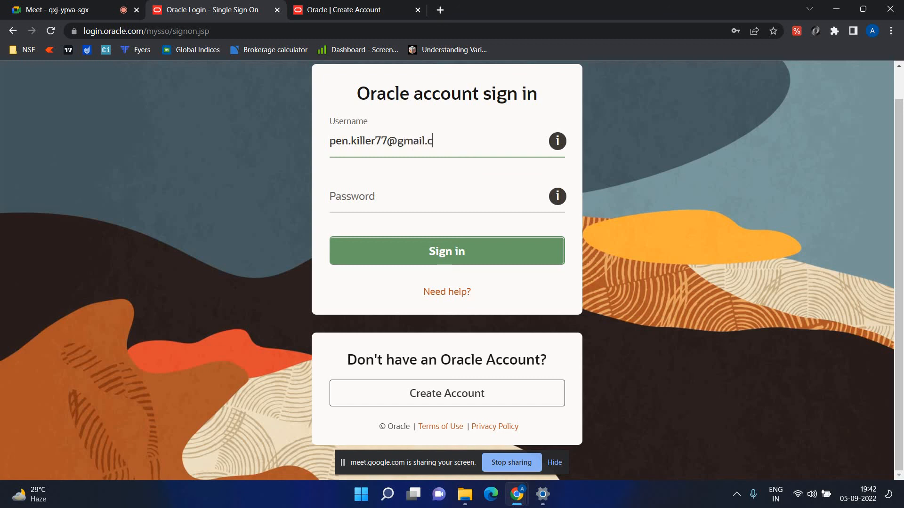
key(Tab)
text(•)
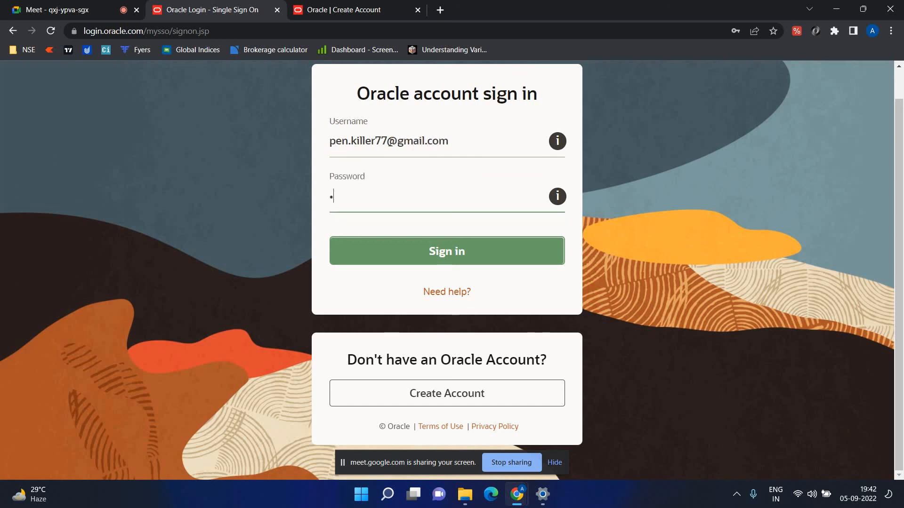
text(•••••••••••)
key(Return)
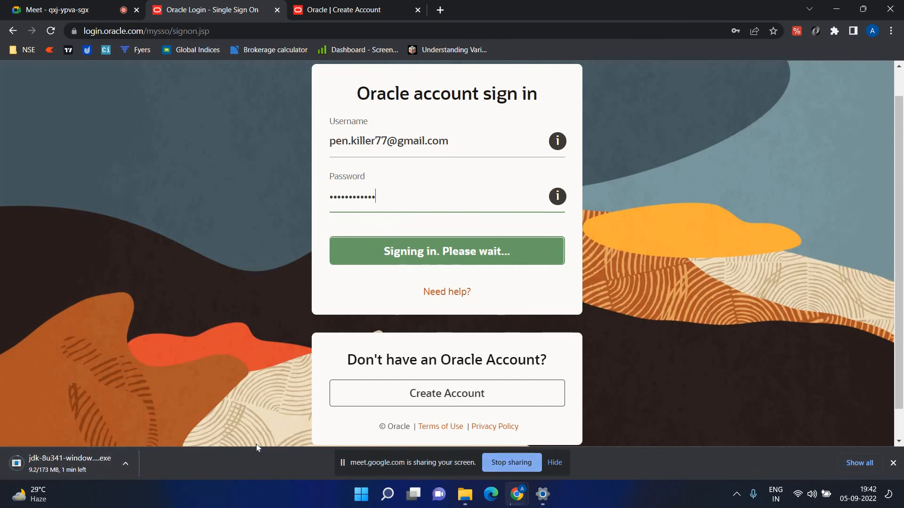
key(ctrl+j)
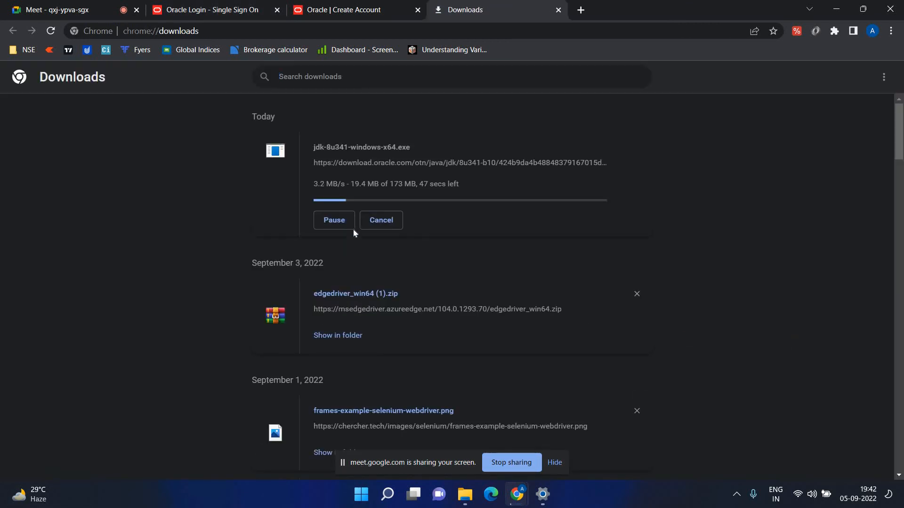
Pause the JDK installer download and close the Downloads page.
click(334, 220)
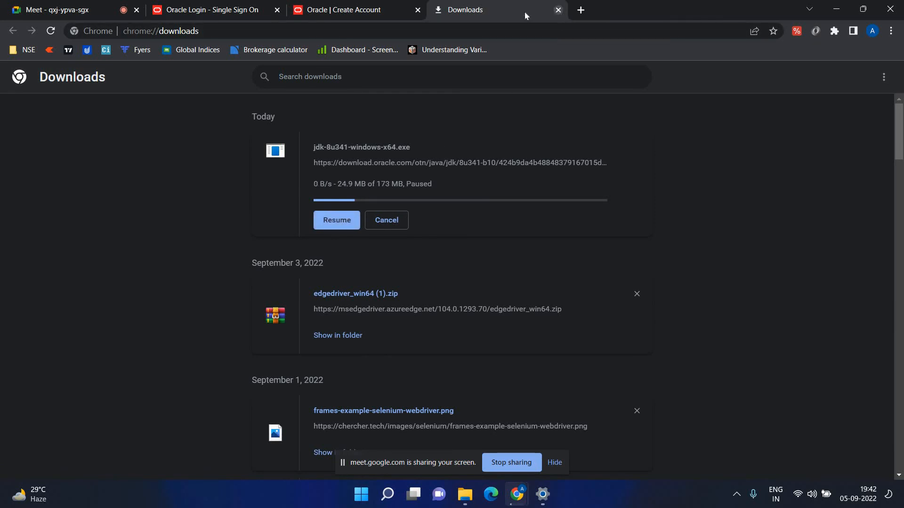
click(388, 7)
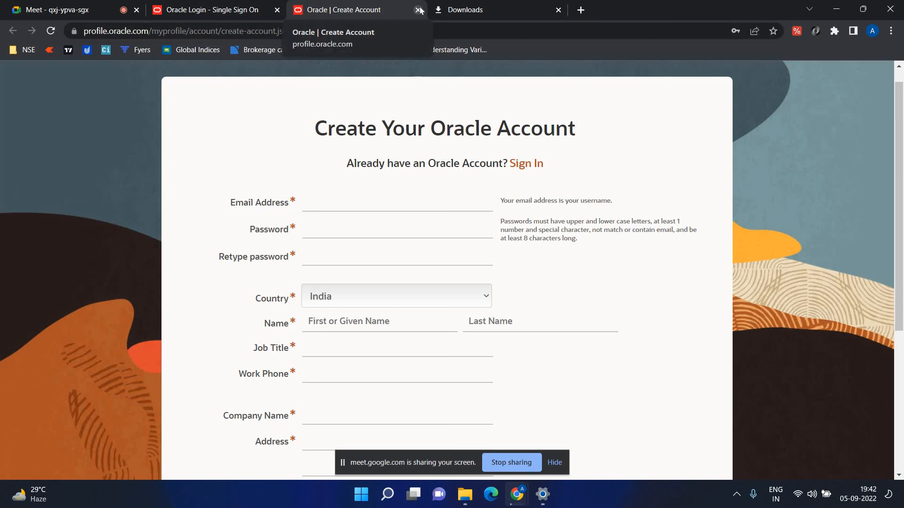
click(166, 3)
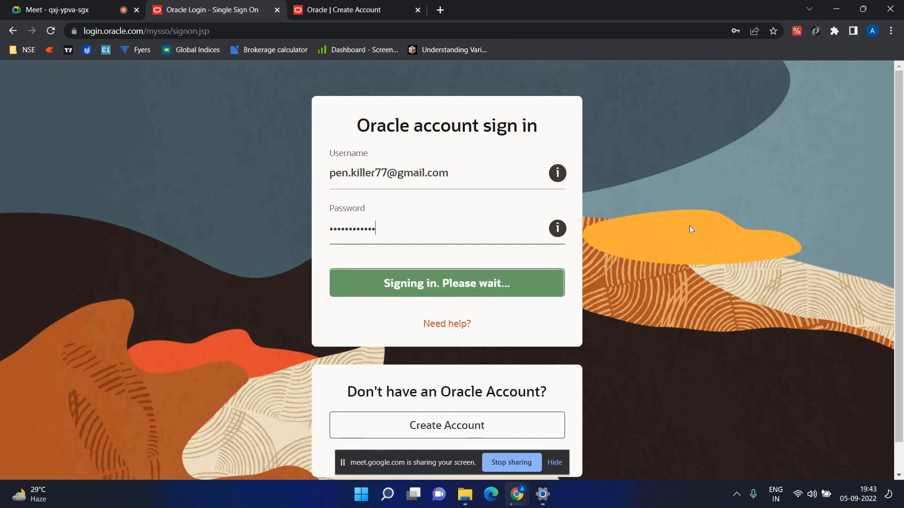
Check the Create Account tab, then take the sign-in tab back to Java Downloads.
click(393, 9)
scroll(389, 245, down, 5)
scroll(398, 178, up, 5)
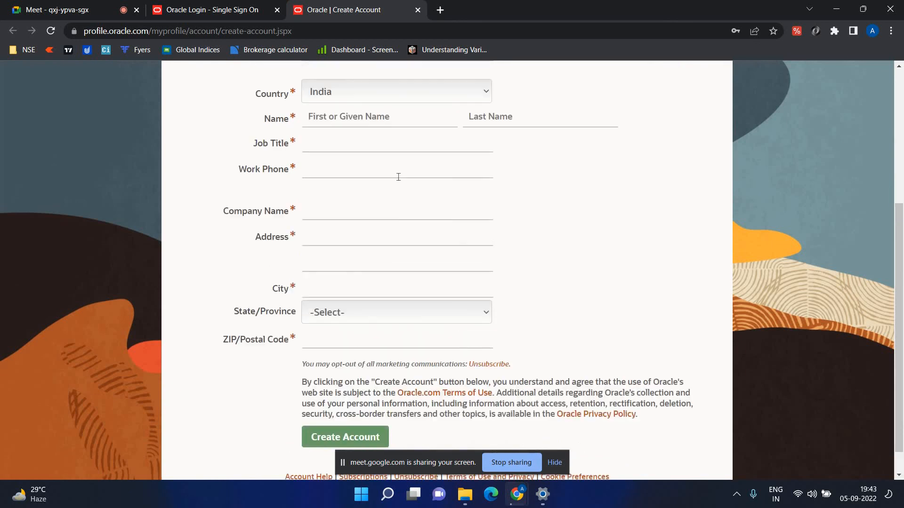
click(213, 10)
click(13, 32)
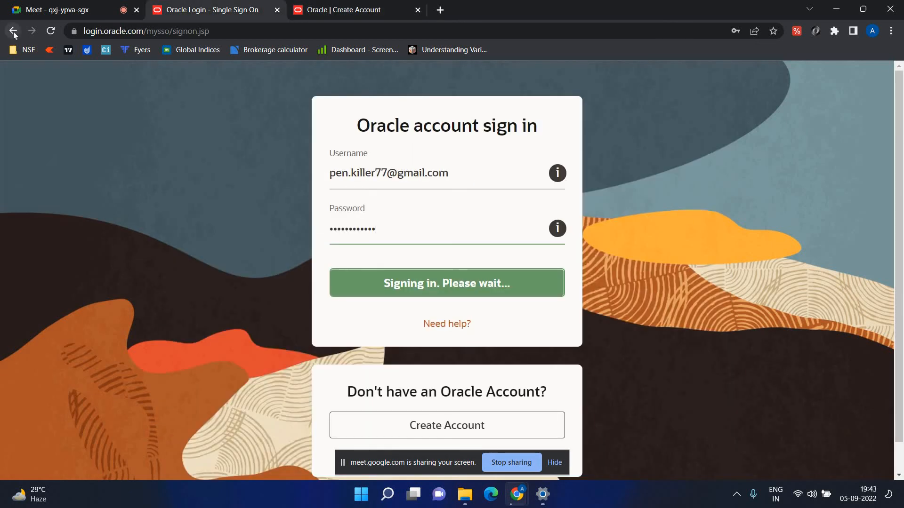
scroll(276, 205, down, 15)
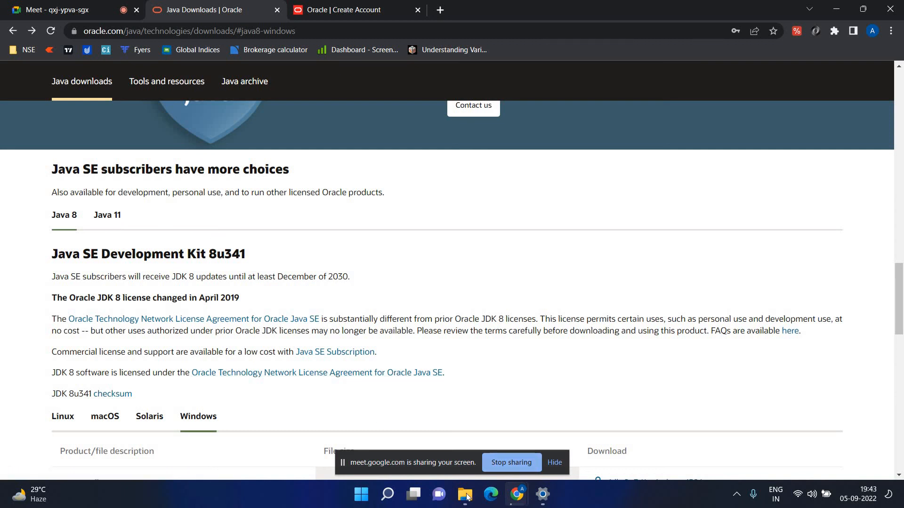
Browse the contents of the Documents > Automation folder in File Explorer.
click(467, 497)
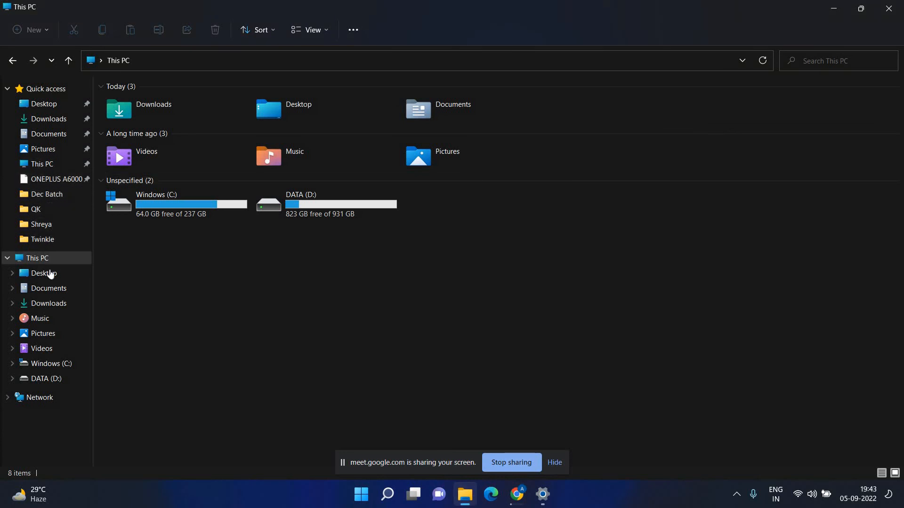
click(49, 119)
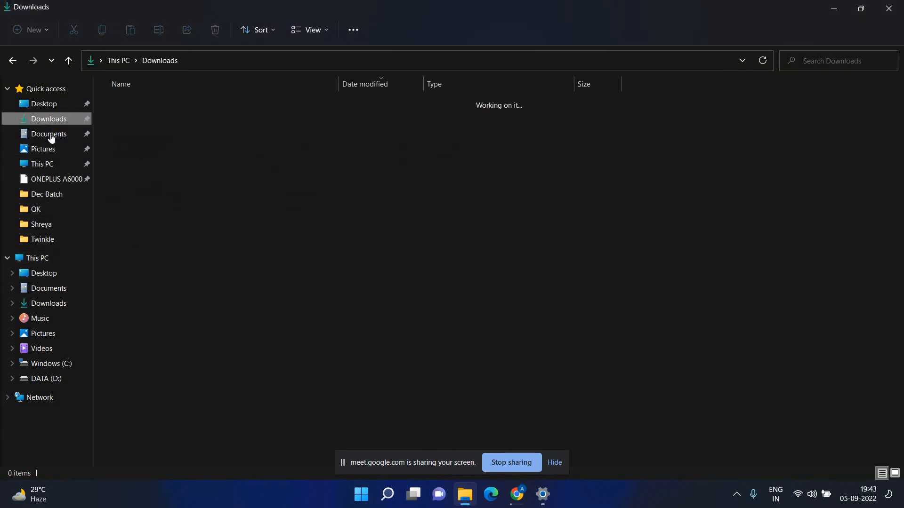
click(51, 135)
click(120, 108)
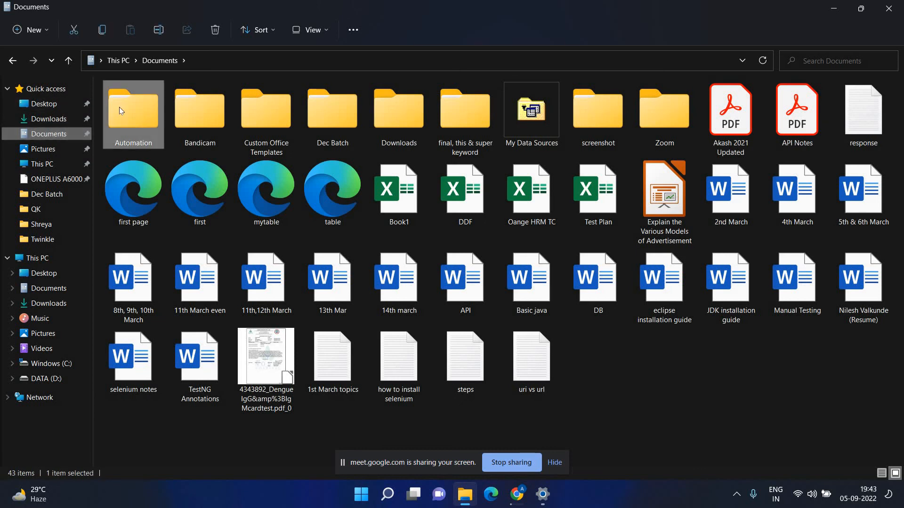
double_click(120, 106)
scroll(454, 218, down, 1)
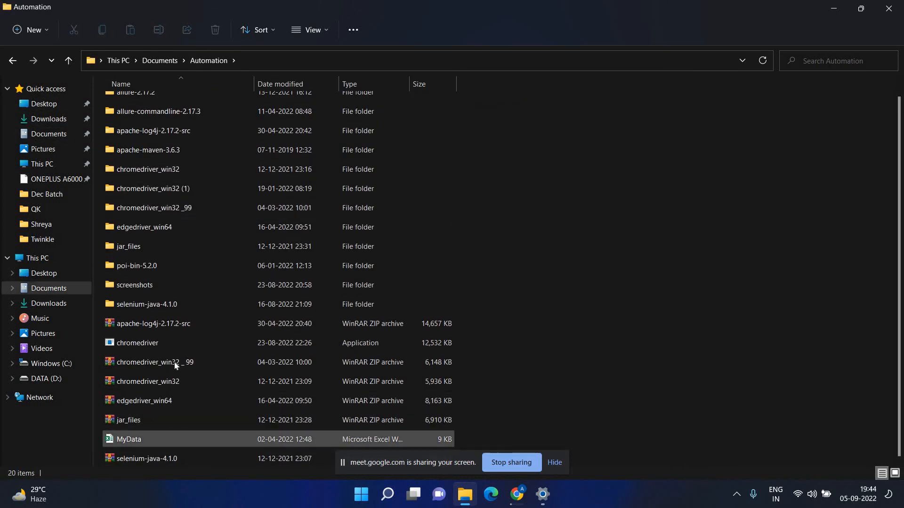
scroll(174, 400, up, 1)
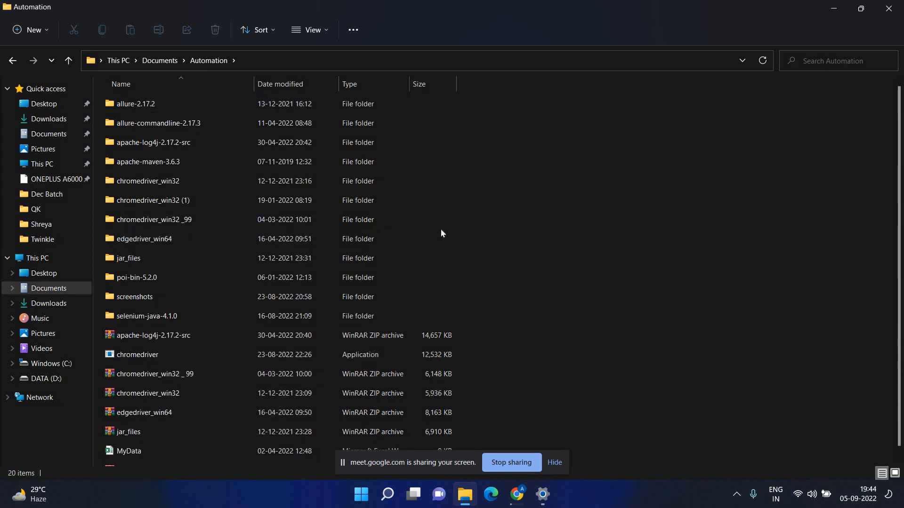
Open the edgedriver_win64 (1) archive from Downloads in WinRAR, dismiss the license reminder and close it.
click(67, 121)
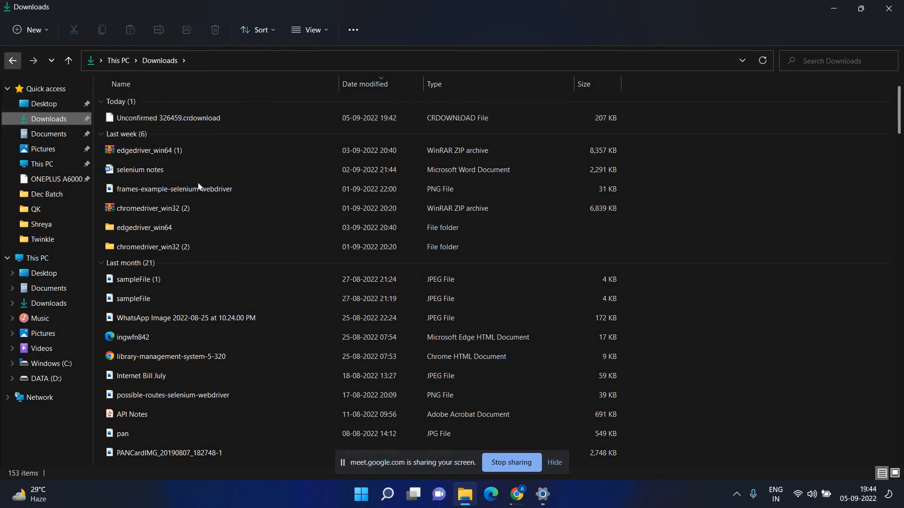
click(160, 150)
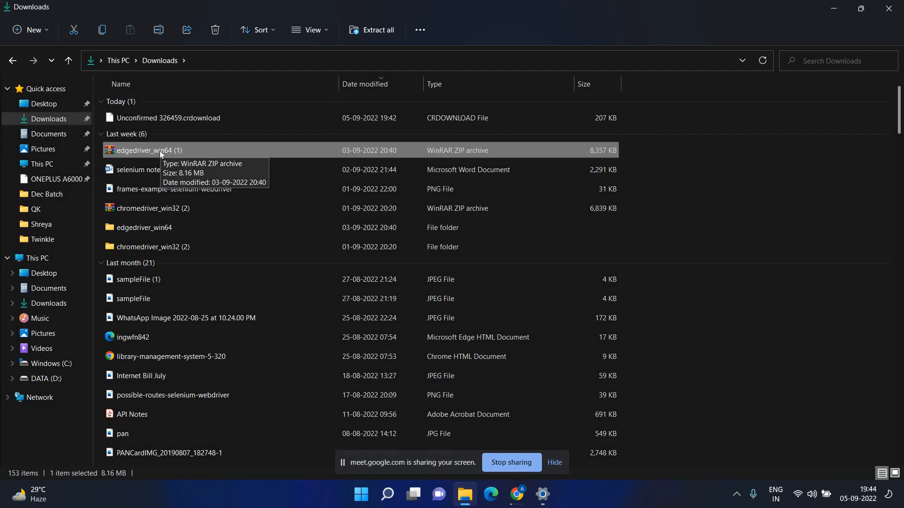
right_click(161, 153)
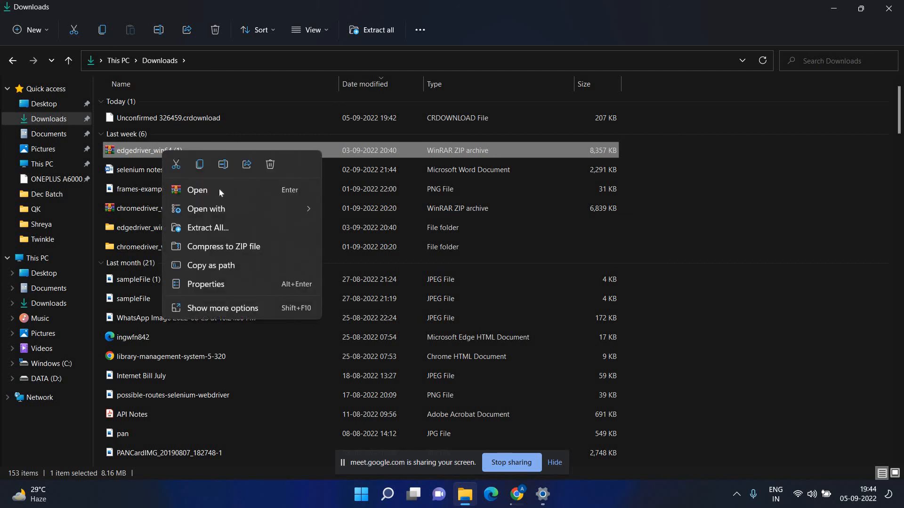
click(147, 152)
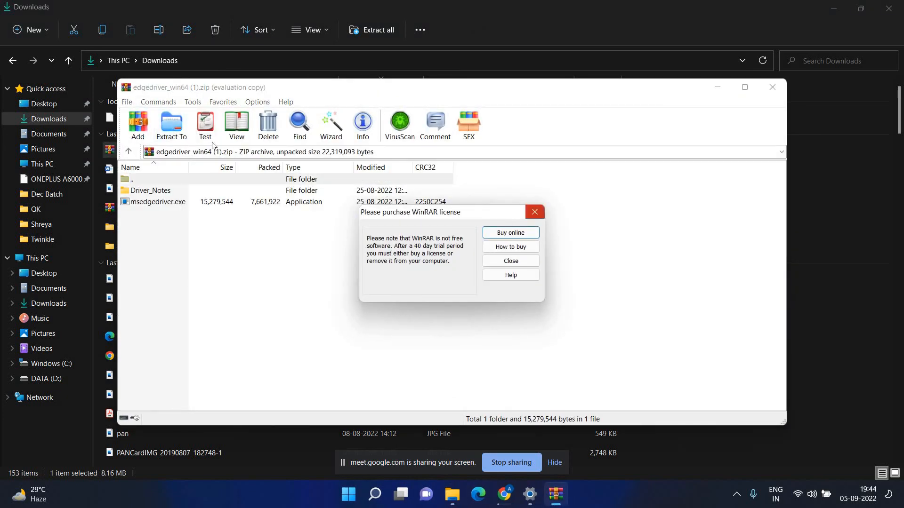
click(534, 212)
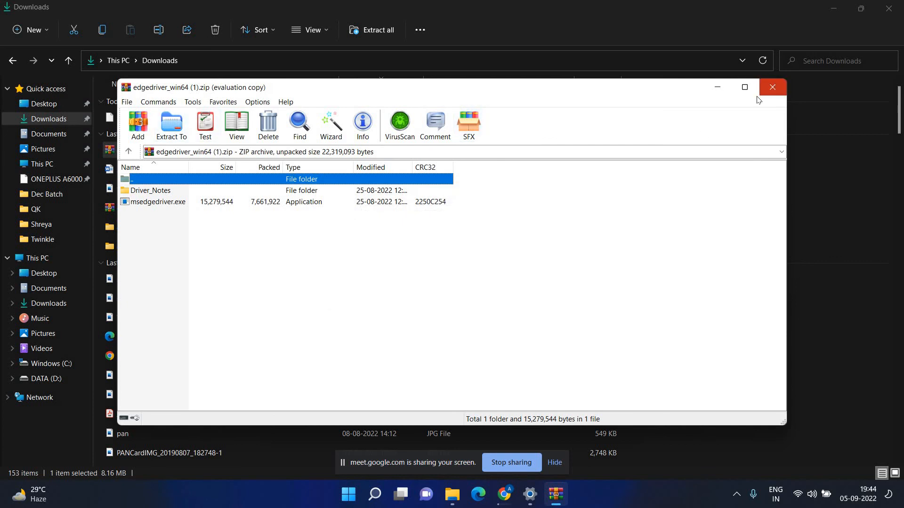
click(772, 88)
Scroll the Java SE Development Kit 8u341 page to its Windows installers and close the Create Account tab.
mouse_move(514, 499)
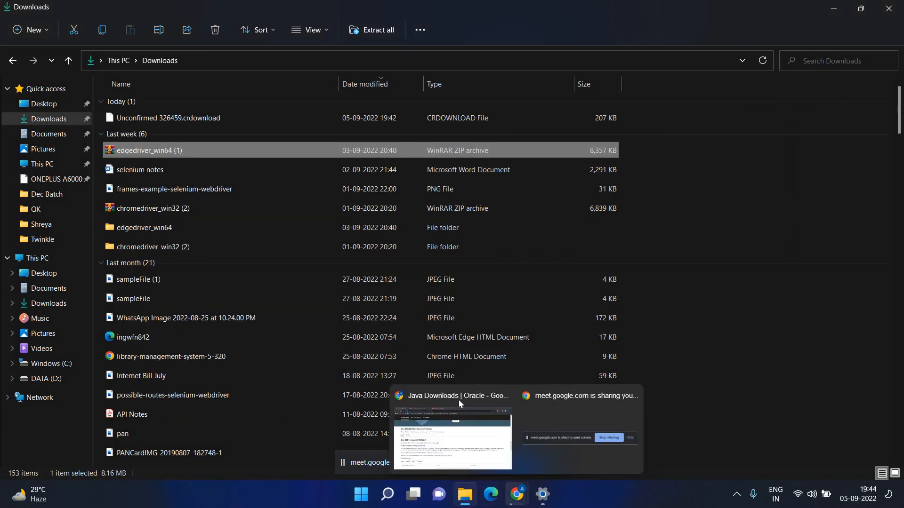
click(459, 400)
scroll(330, 419, down, 3)
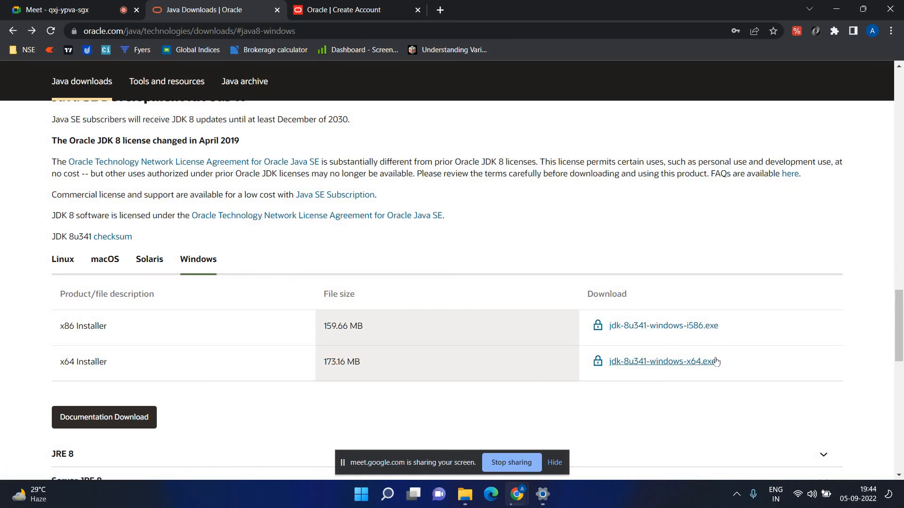
scroll(683, 356, down, 1)
scroll(682, 356, down, 1)
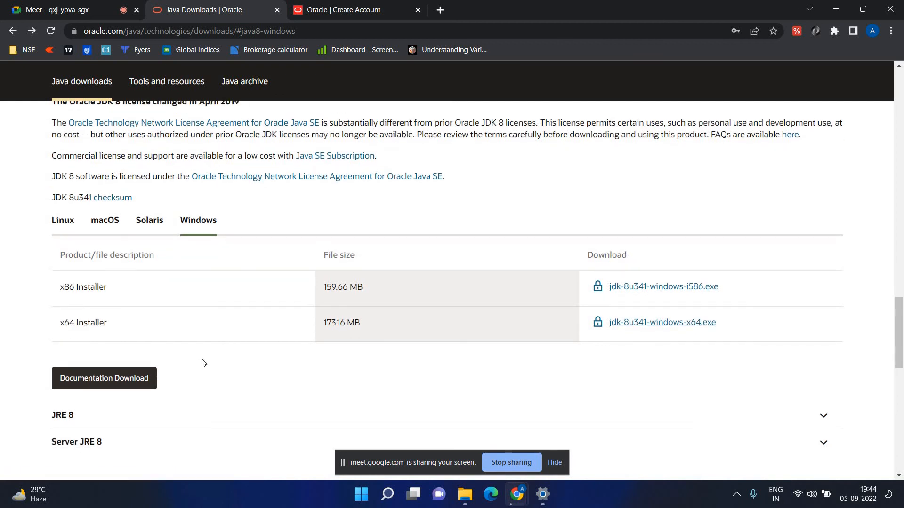
scroll(154, 301, down, 4)
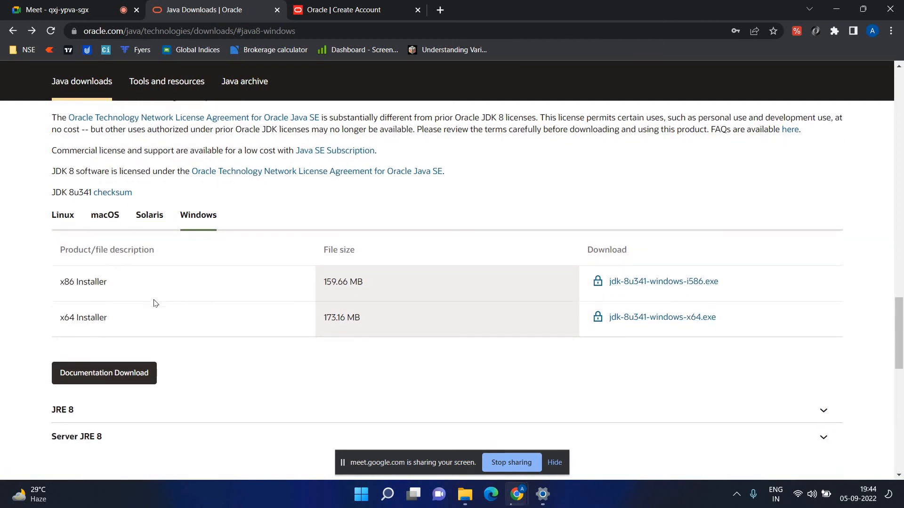
scroll(154, 302, up, 7)
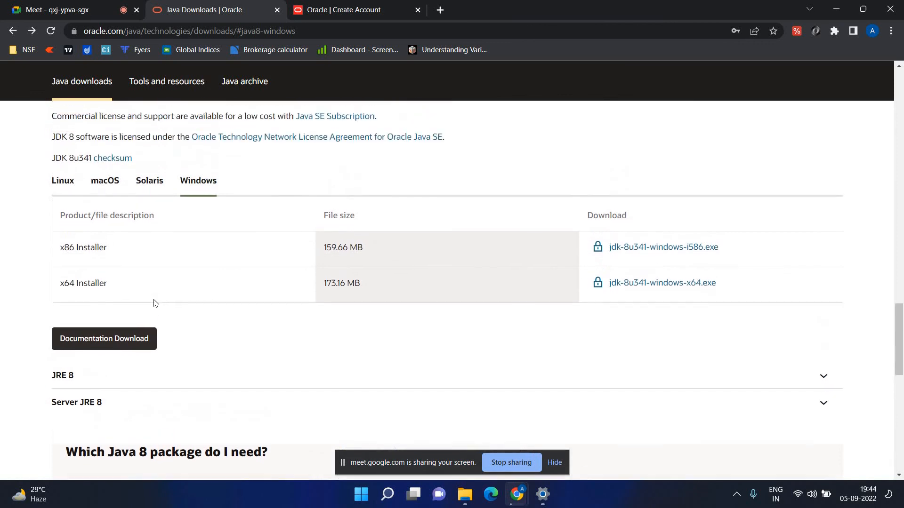
scroll(117, 283, up, 3)
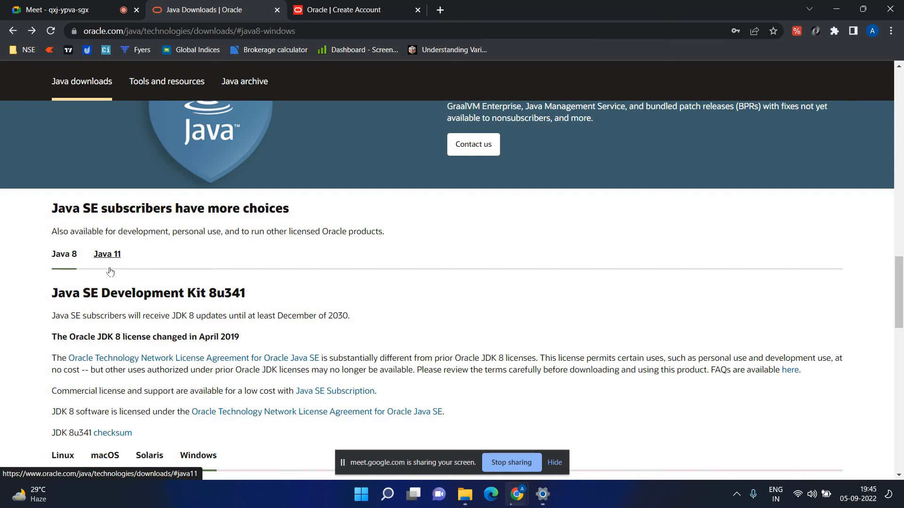
scroll(110, 272, down, 1)
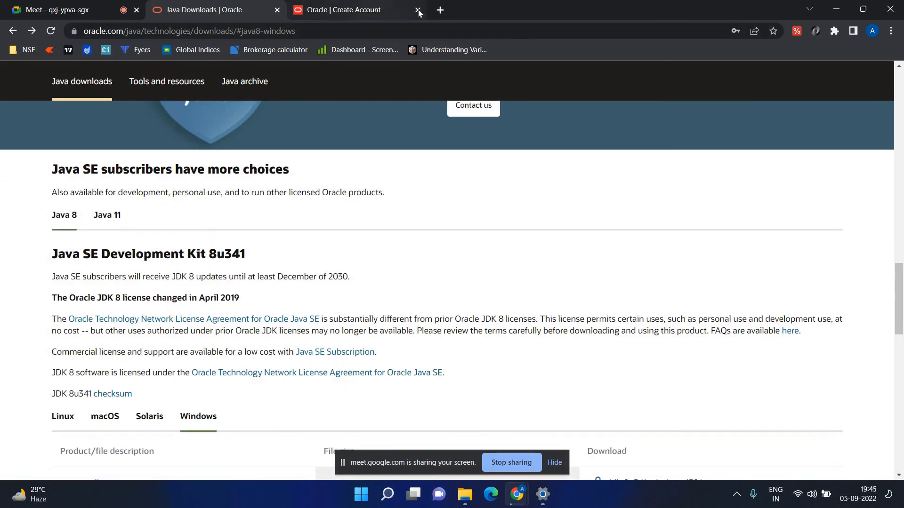
click(419, 12)
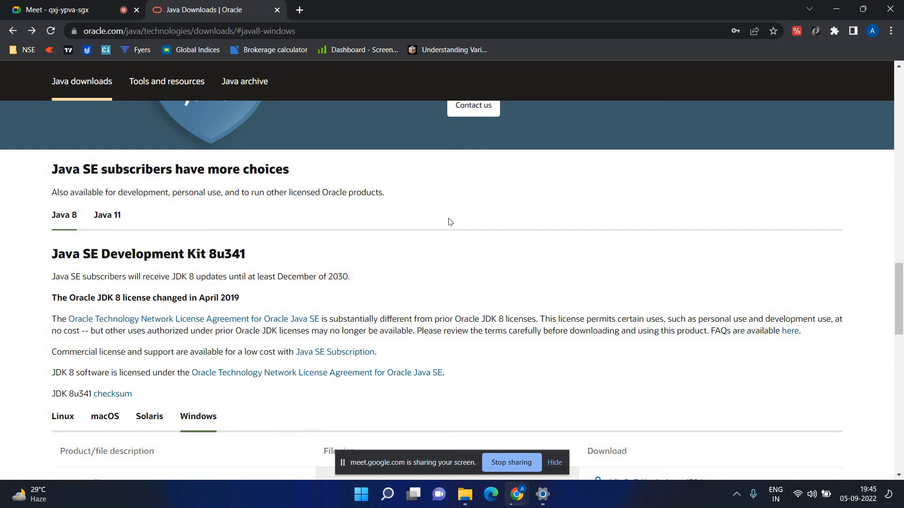
Search 'eclipse download' in a new tab and open the Eclipse Downloads result.
click(300, 10)
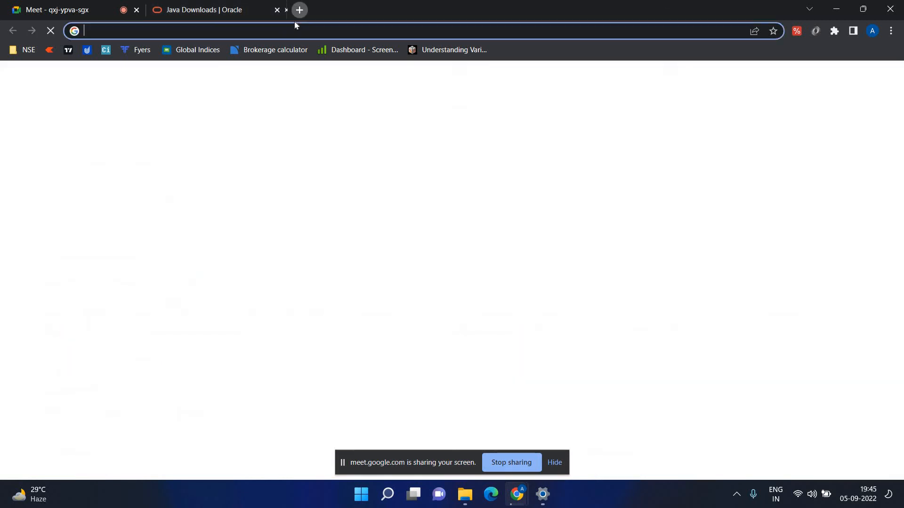
text(ec)
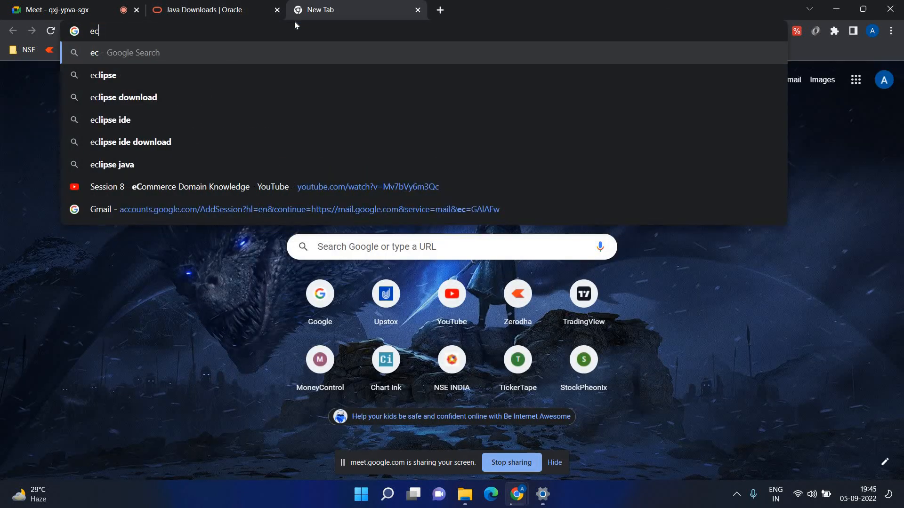
key(Down)
key(Down)
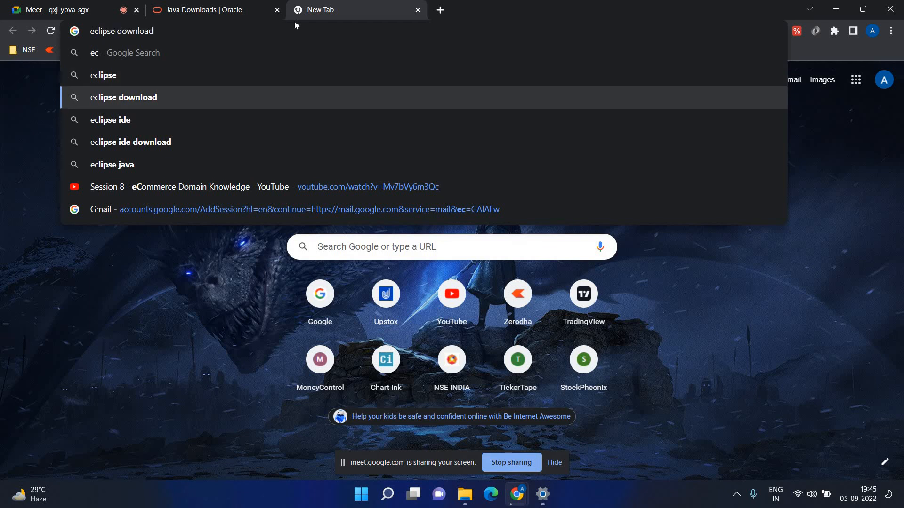
key(Return)
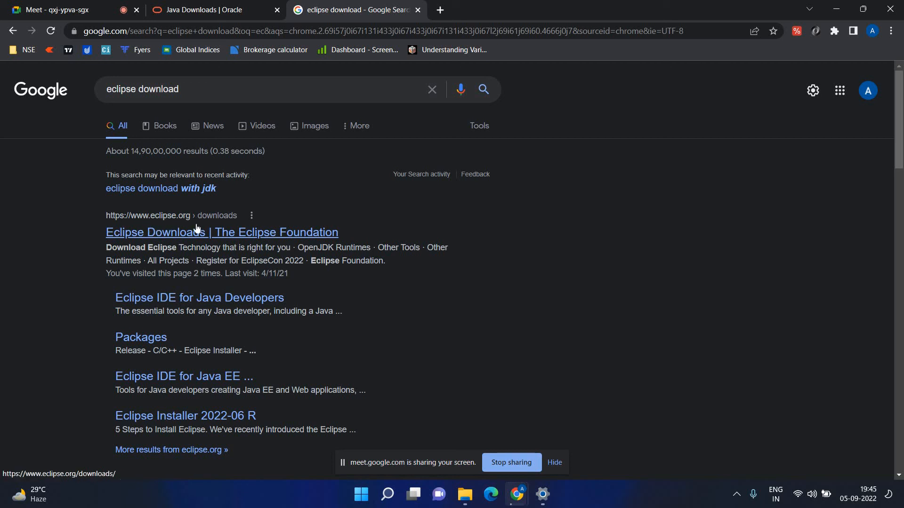
click(210, 238)
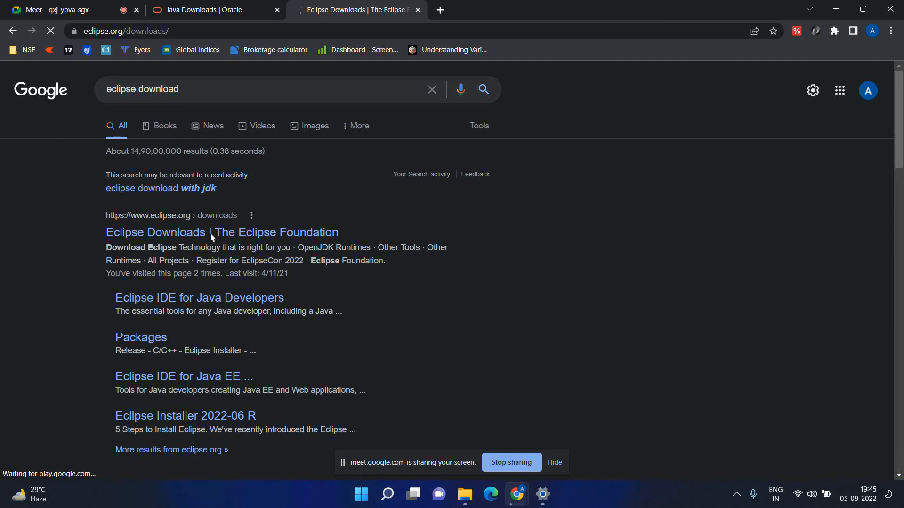
Look over the Eclipse Downloads page, then return to the Java Downloads | Oracle tab.
scroll(224, 232, down, 2)
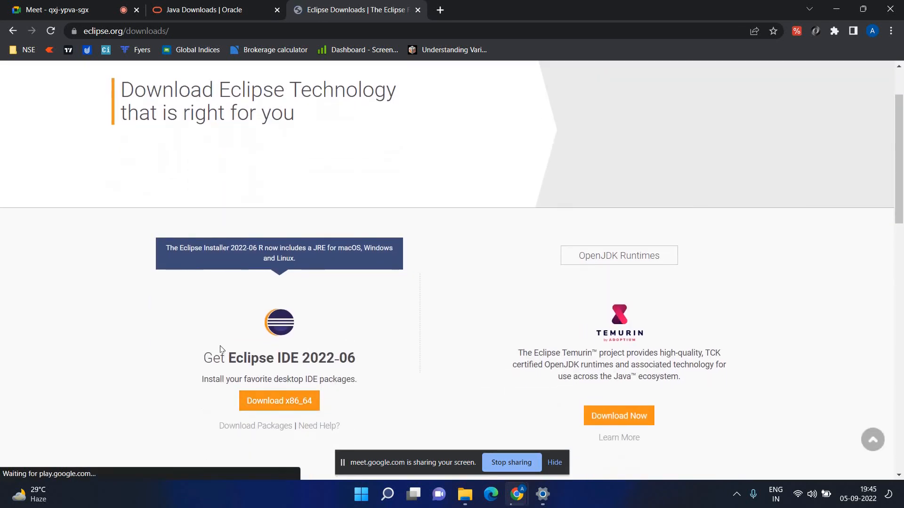
scroll(207, 389, down, 1)
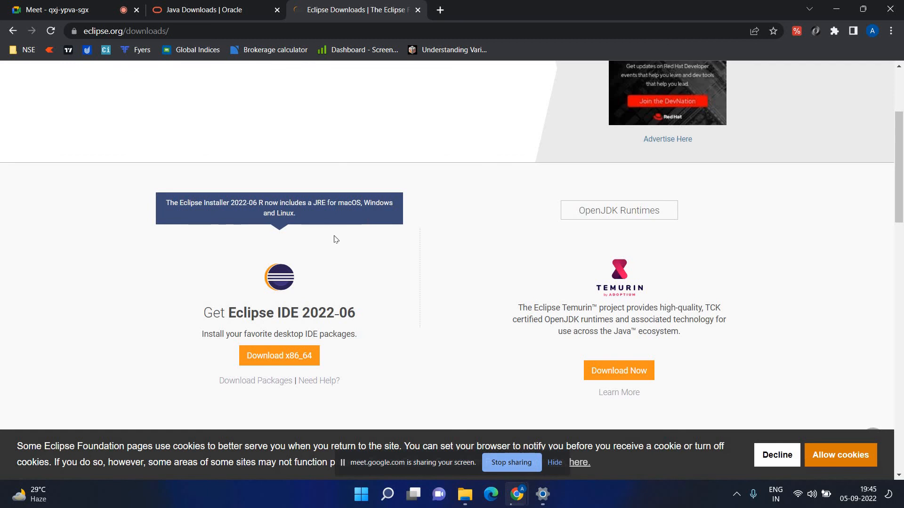
scroll(222, 208, down, 1)
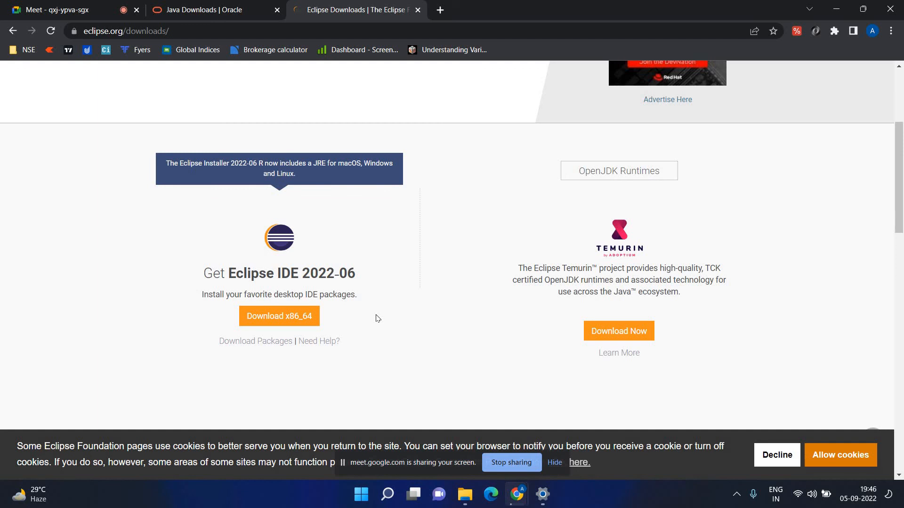
scroll(297, 201, up, 2)
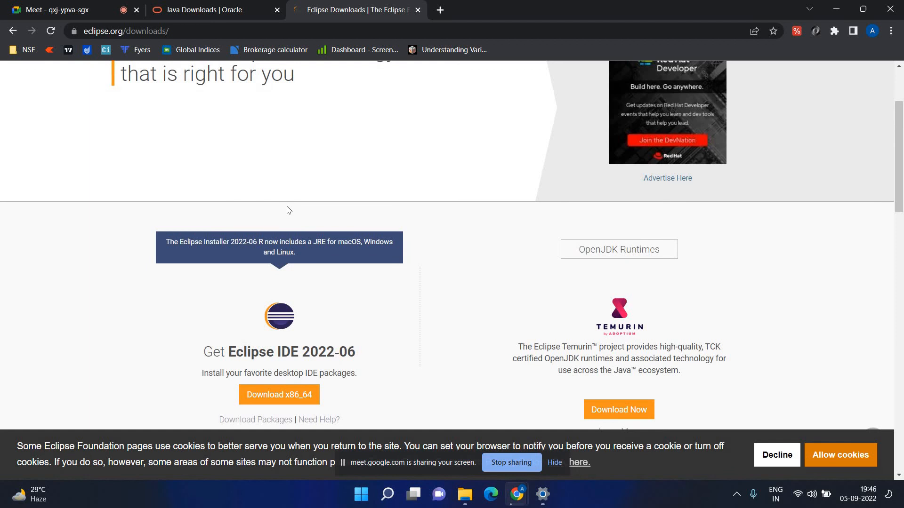
click(231, 4)
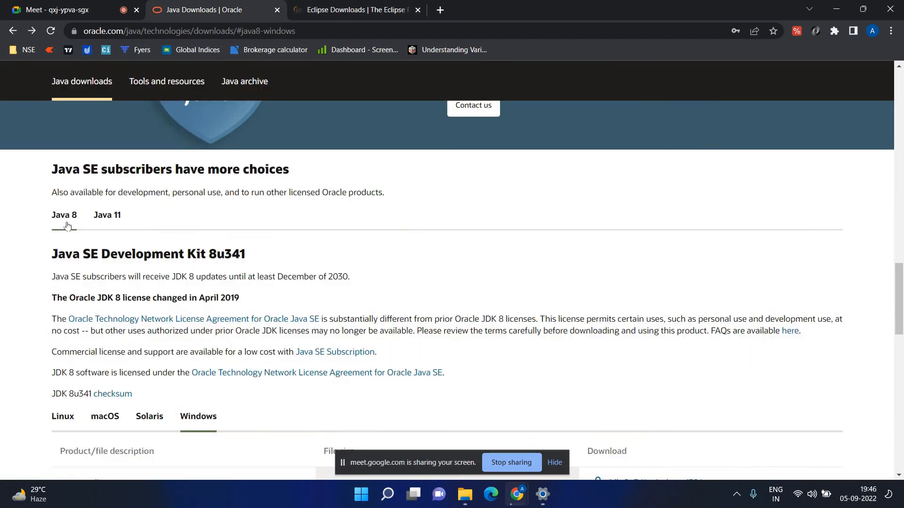
Open 'JDK installation guide' from the Documents folder in Word.
click(357, 5)
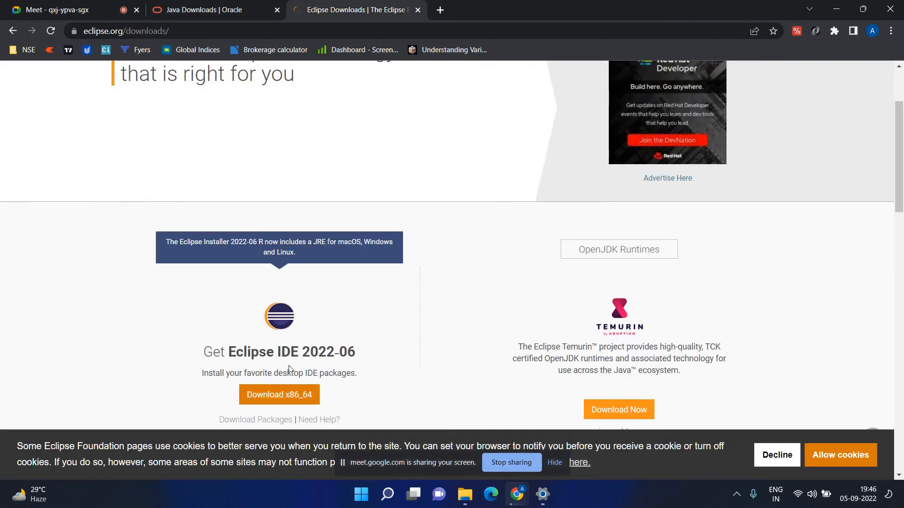
click(465, 494)
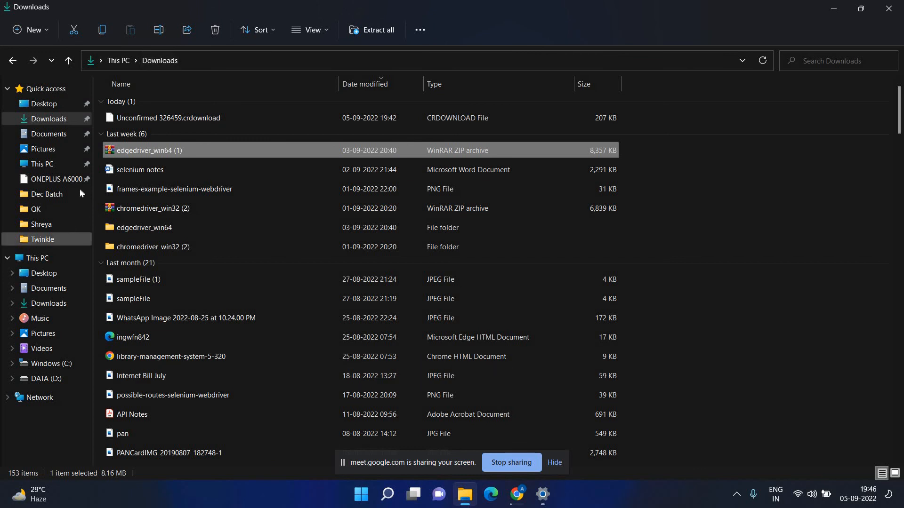
click(56, 134)
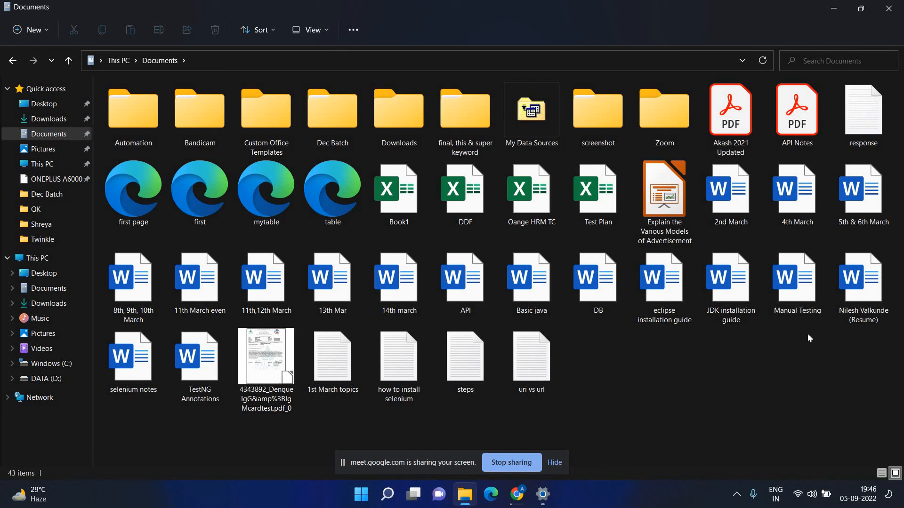
double_click(731, 269)
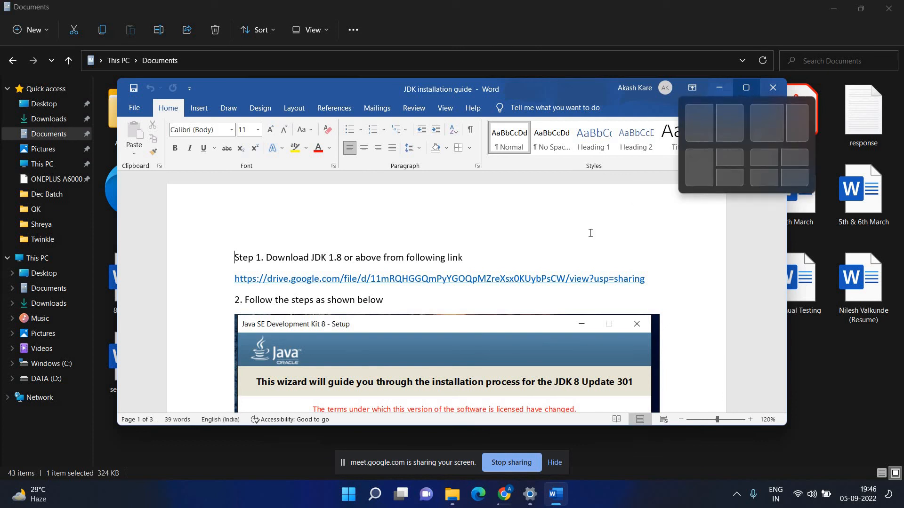
Maximize the Word window, glance at the Java Downloads | Oracle tab, and return to the guide.
click(748, 90)
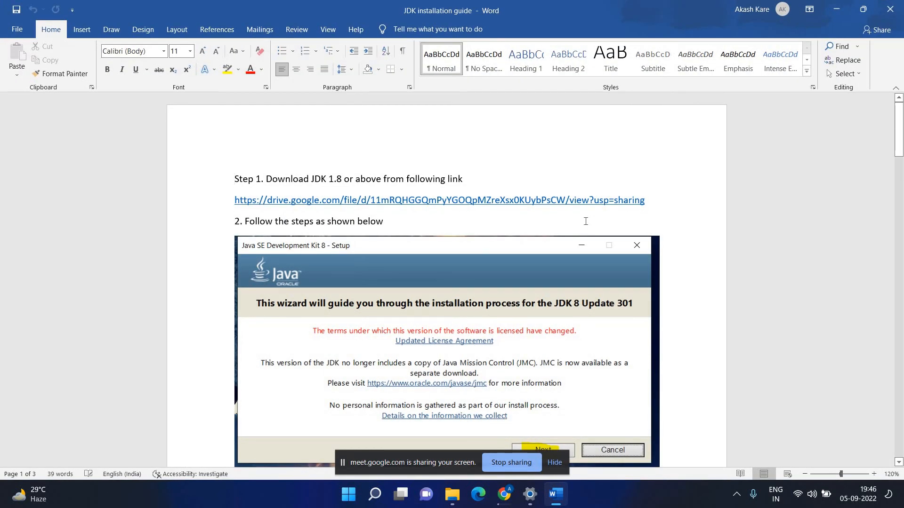
mouse_move(508, 490)
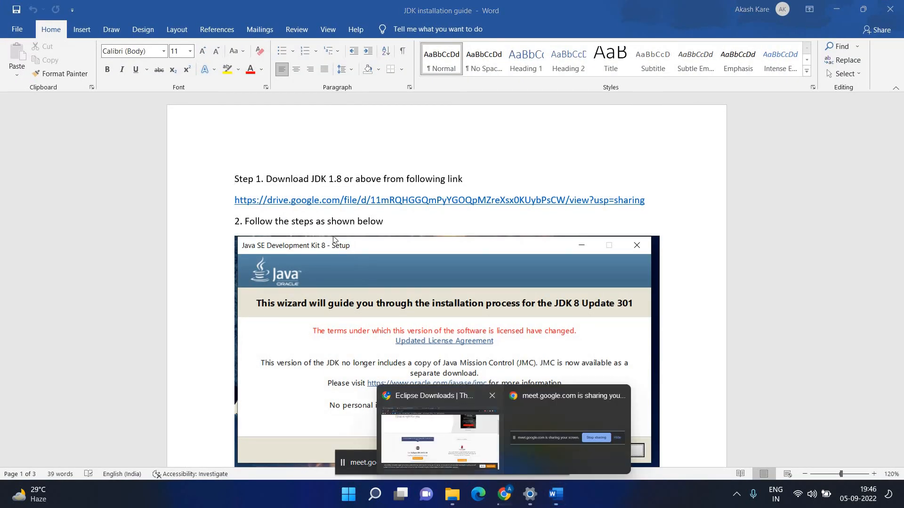
click(376, 415)
key(ctrl+shift+Tab)
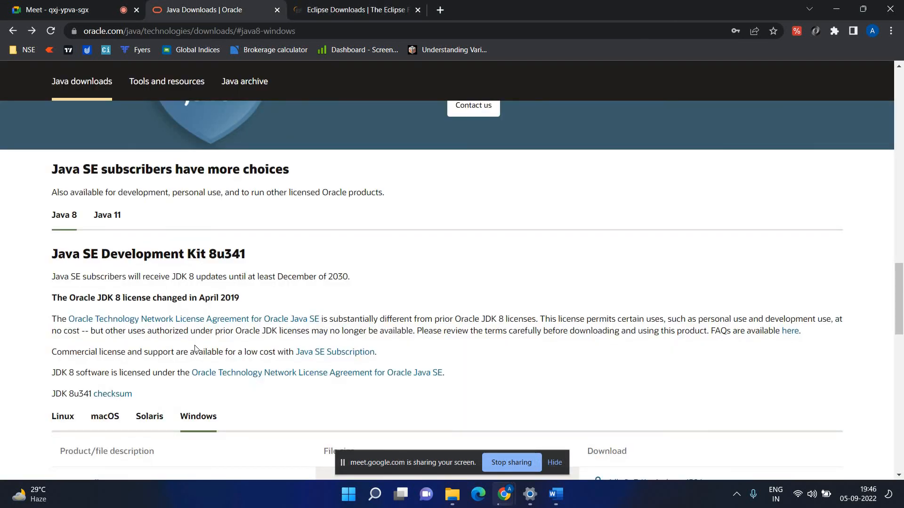
scroll(174, 340, down, 2)
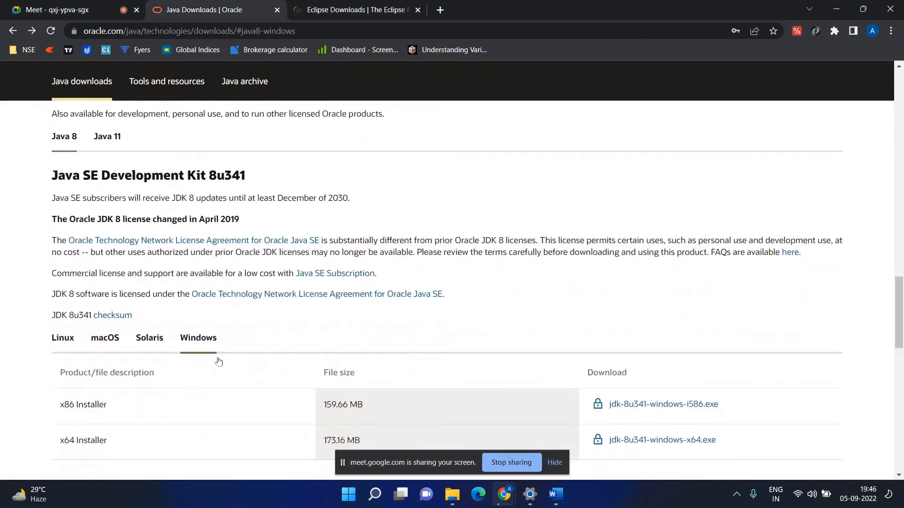
click(556, 494)
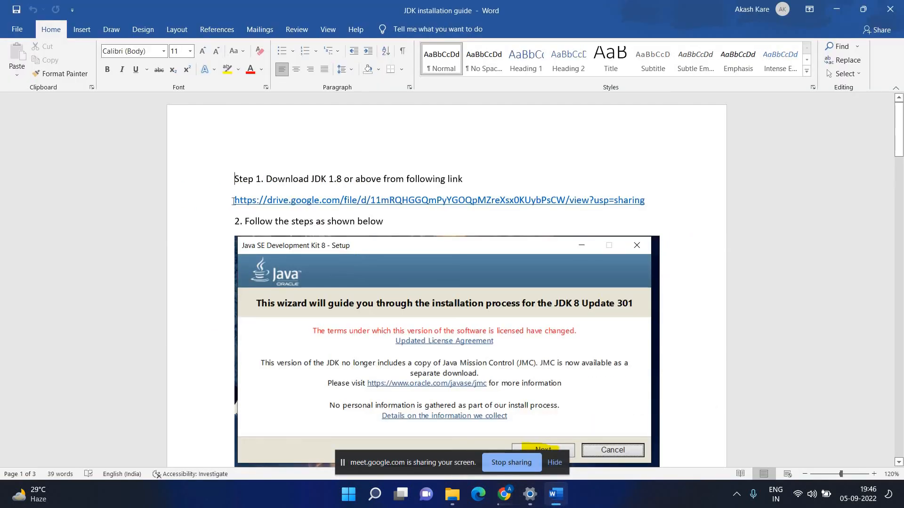
Highlight the Step 1 line and its Google Drive download link to point them out.
drag(379, 206, 653, 194)
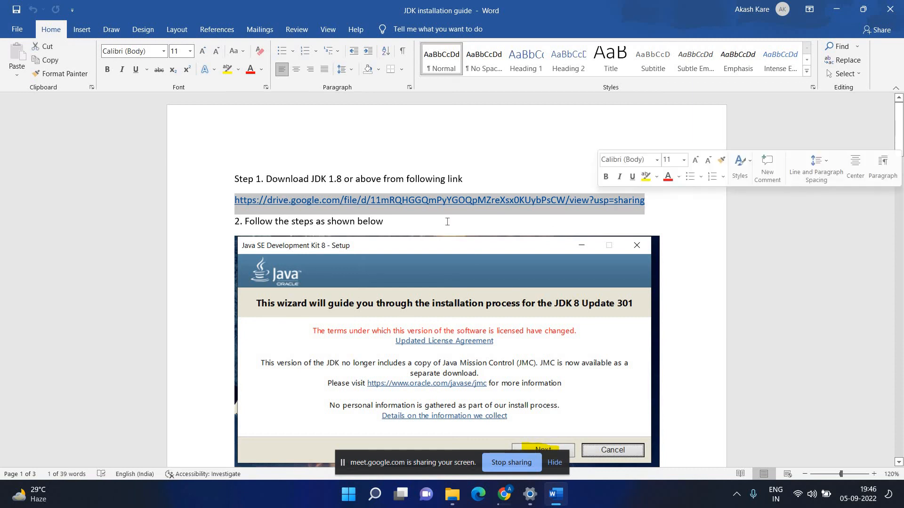
key(End)
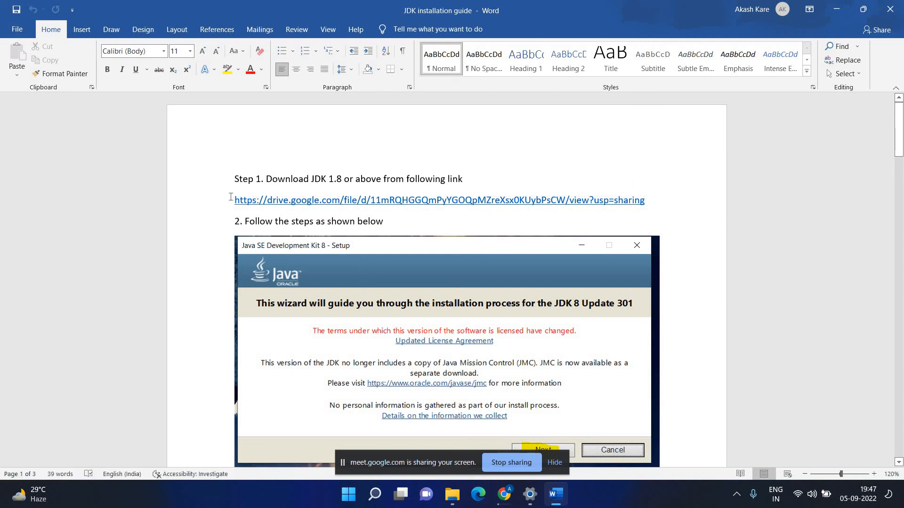
drag(234, 200, 655, 197)
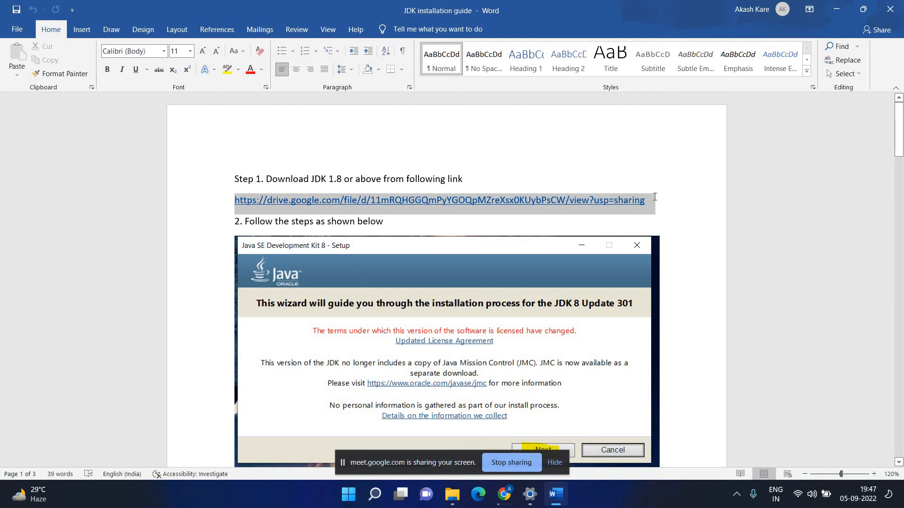
click(671, 213)
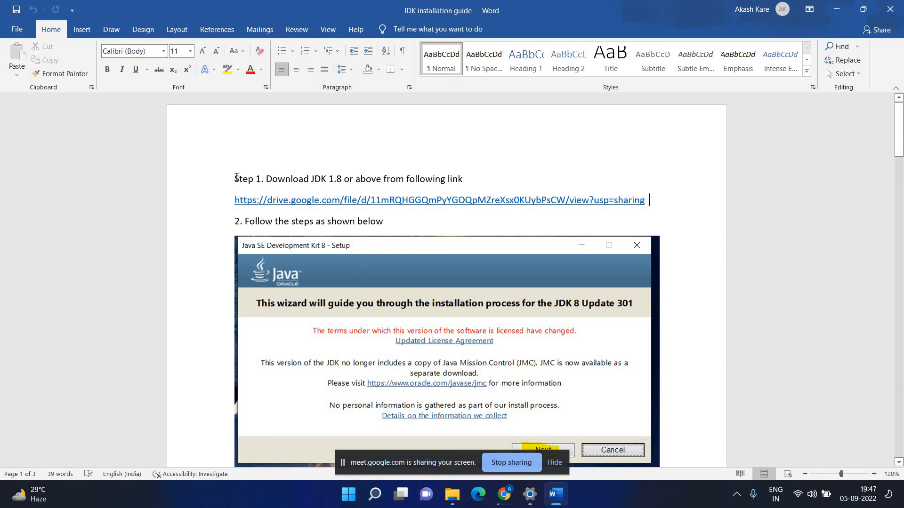
drag(235, 179, 673, 216)
click(664, 213)
Scroll through the installation guide and back, then select the Step 1 text.
scroll(660, 211, down, 2)
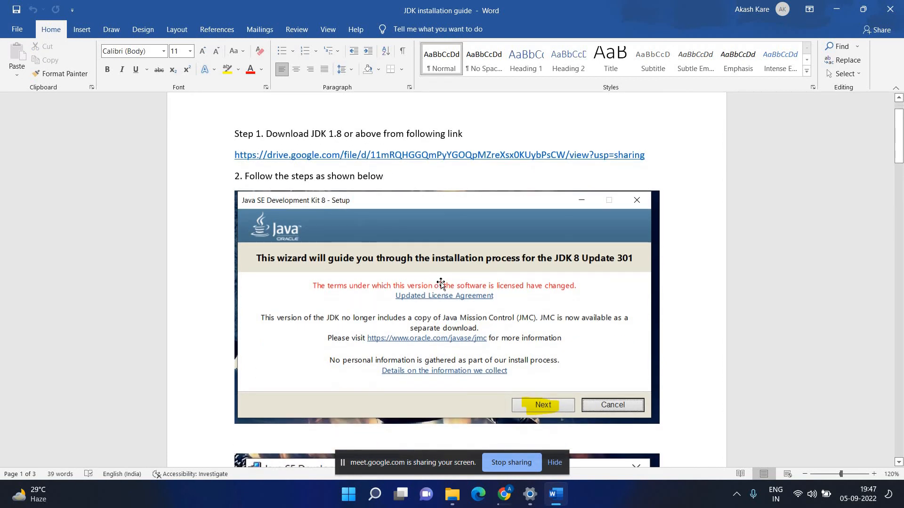
scroll(441, 273, down, 1)
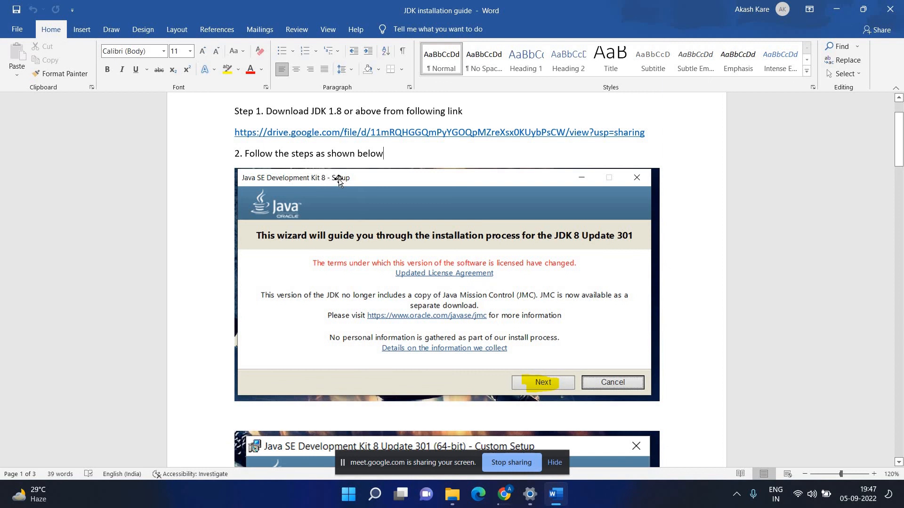
scroll(338, 181, down, 4)
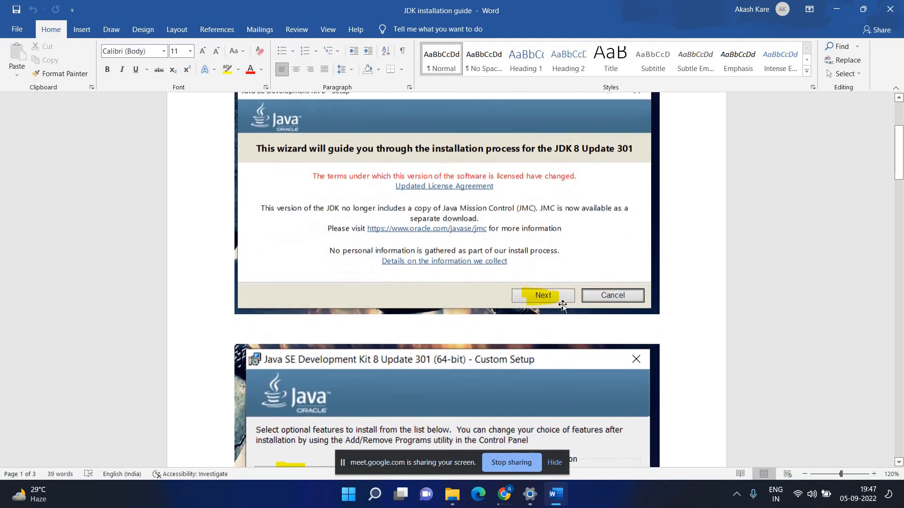
scroll(555, 301, down, 4)
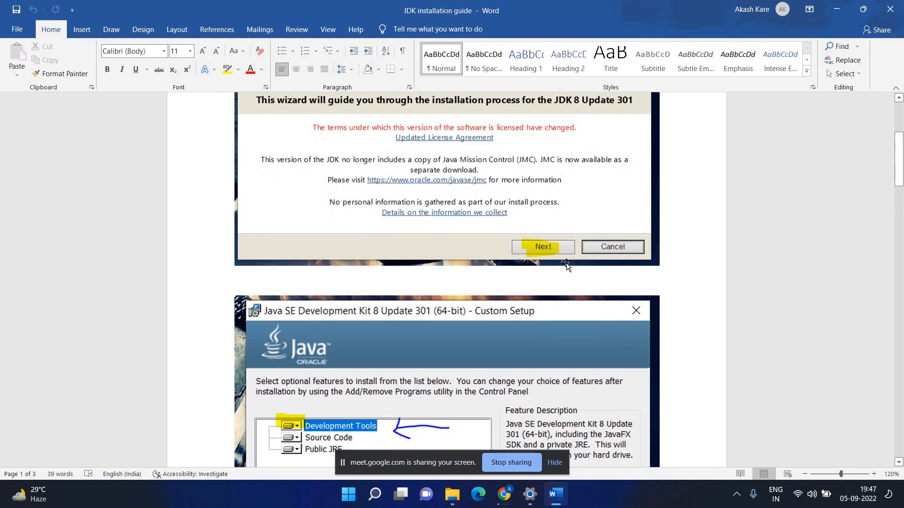
scroll(567, 265, down, 3)
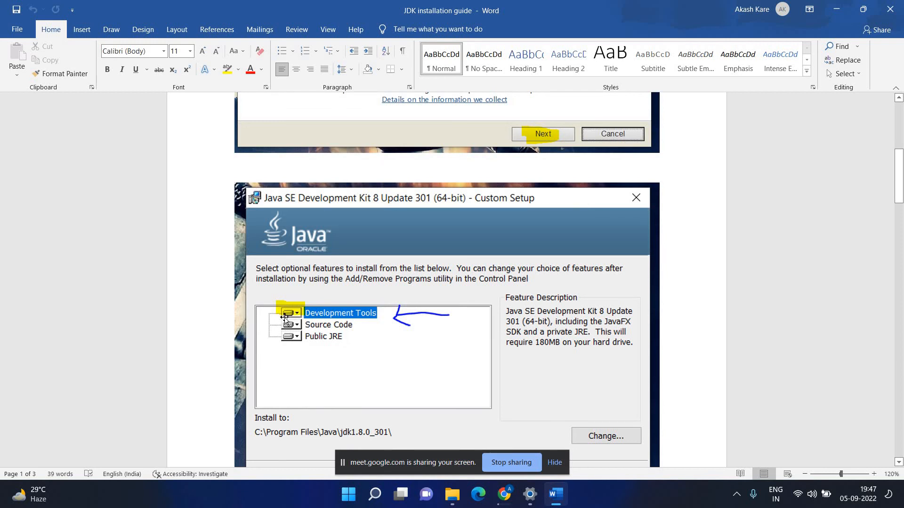
scroll(284, 320, down, 2)
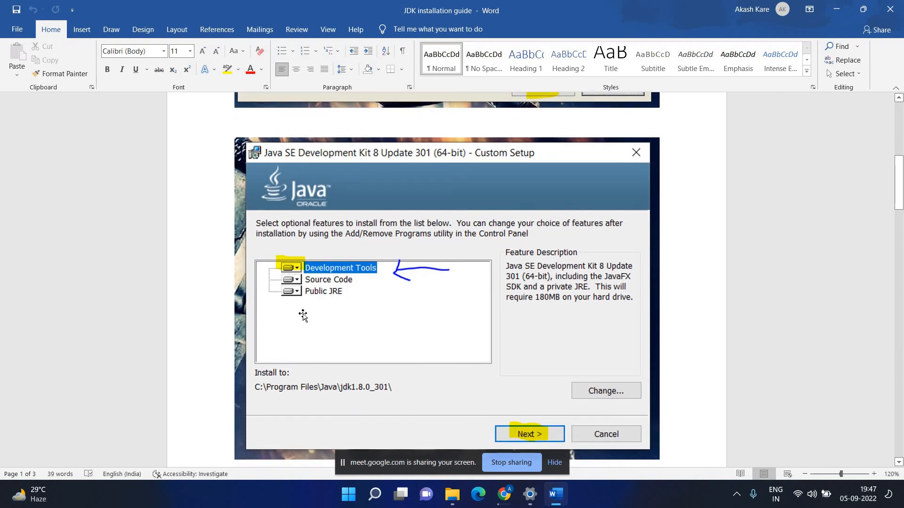
scroll(301, 312, down, 1)
scroll(298, 276, down, 1)
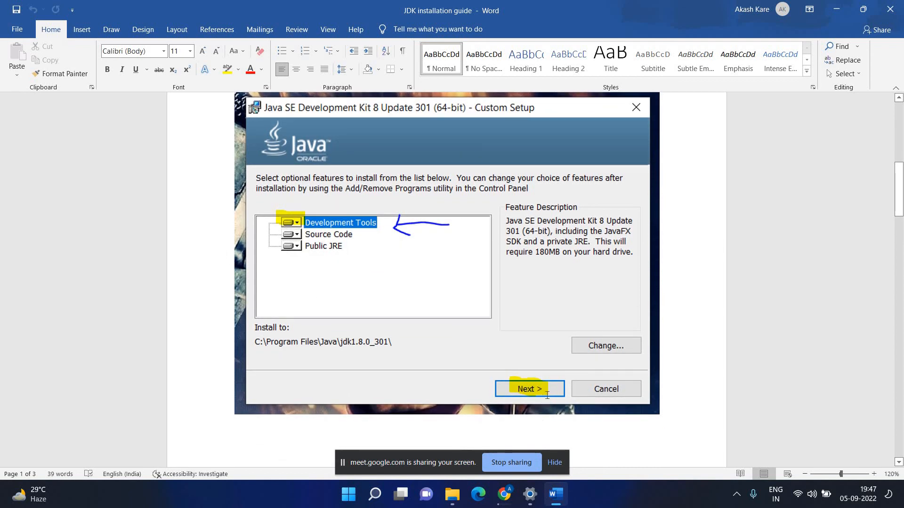
scroll(545, 396, down, 6)
scroll(545, 396, down, 8)
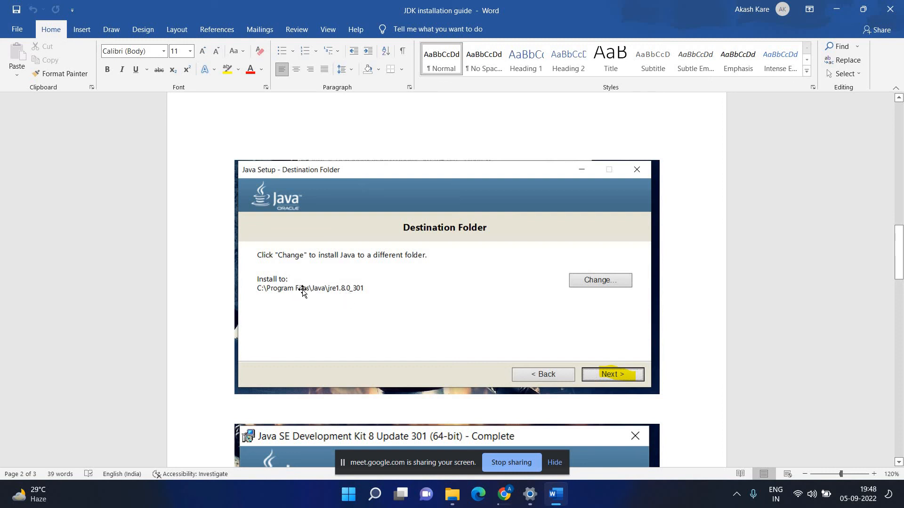
scroll(302, 292, down, 1)
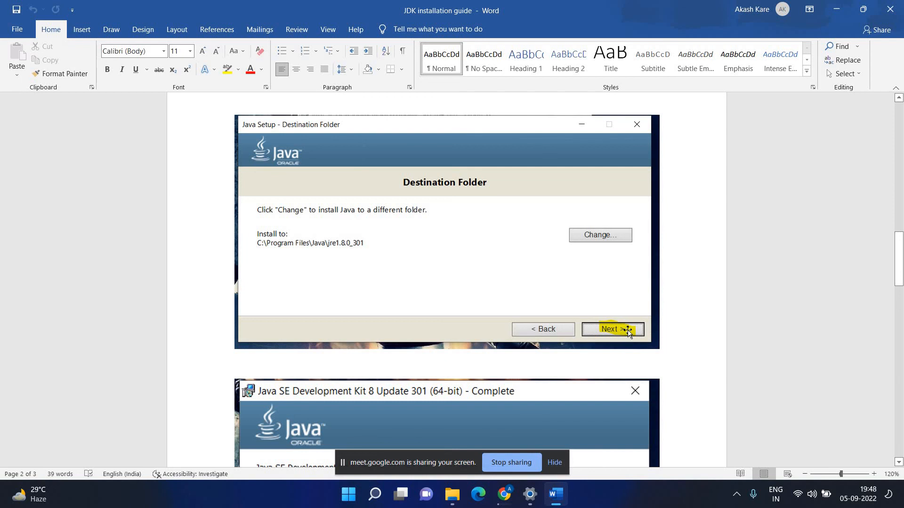
scroll(629, 331, down, 5)
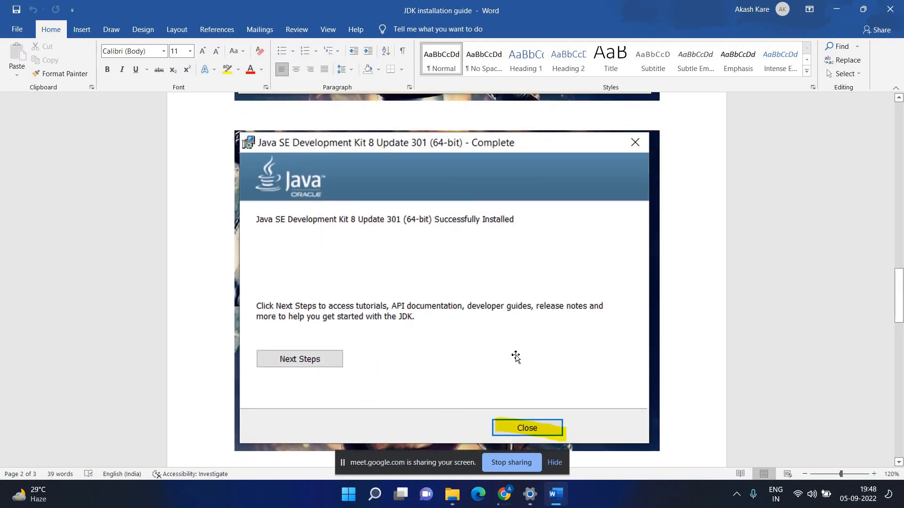
scroll(515, 358, down, 1)
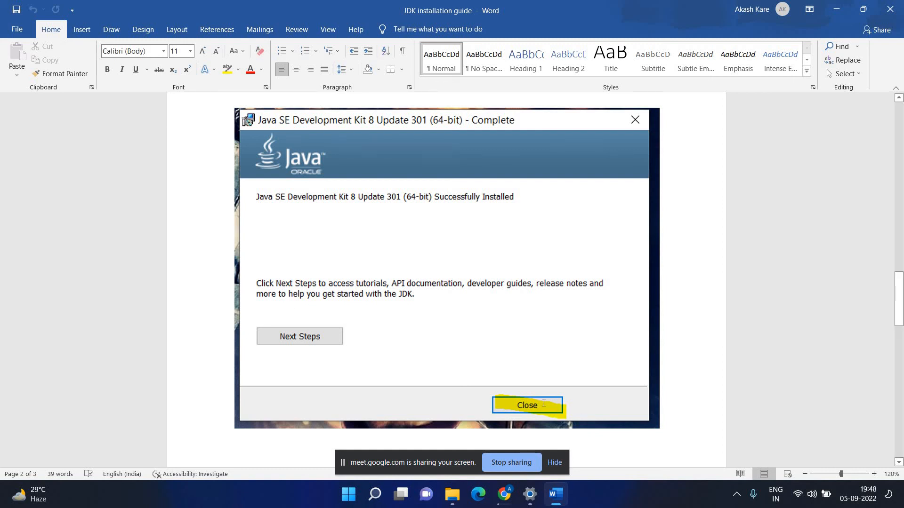
scroll(542, 405, down, 3)
scroll(543, 405, down, 3)
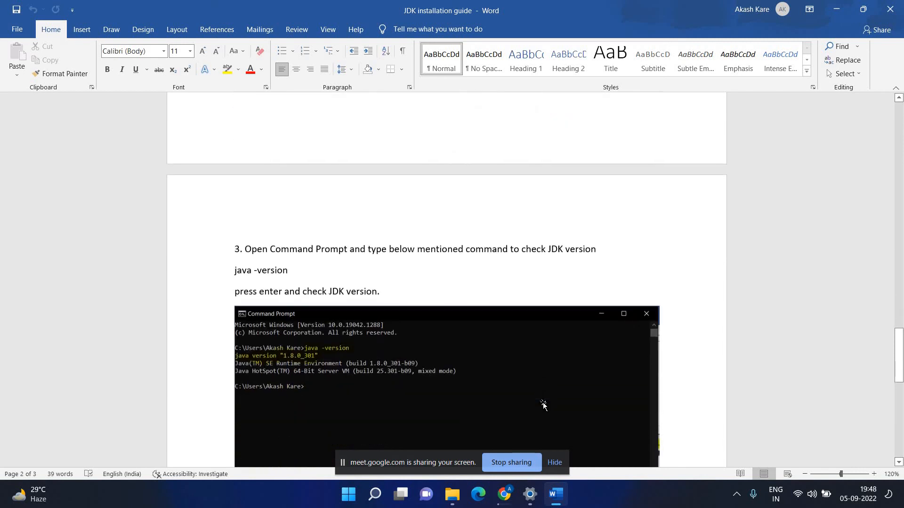
scroll(512, 349, up, 10)
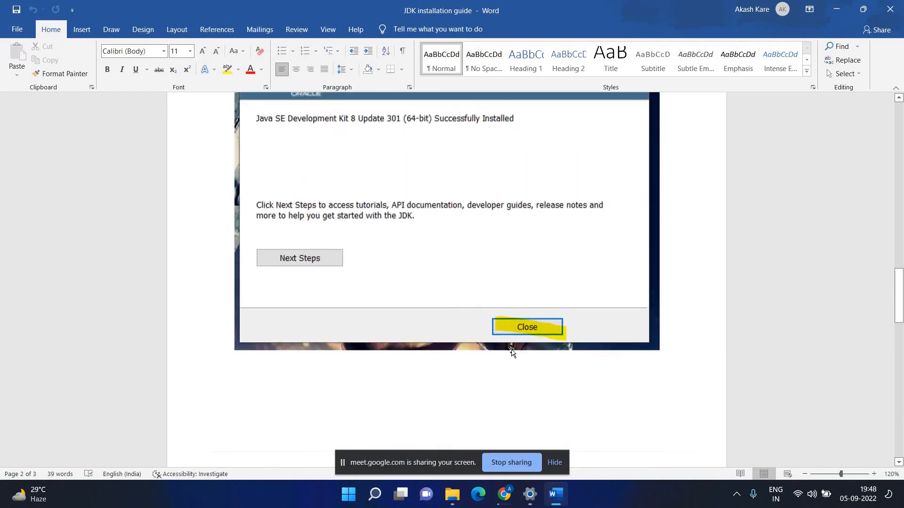
scroll(432, 218, up, 6)
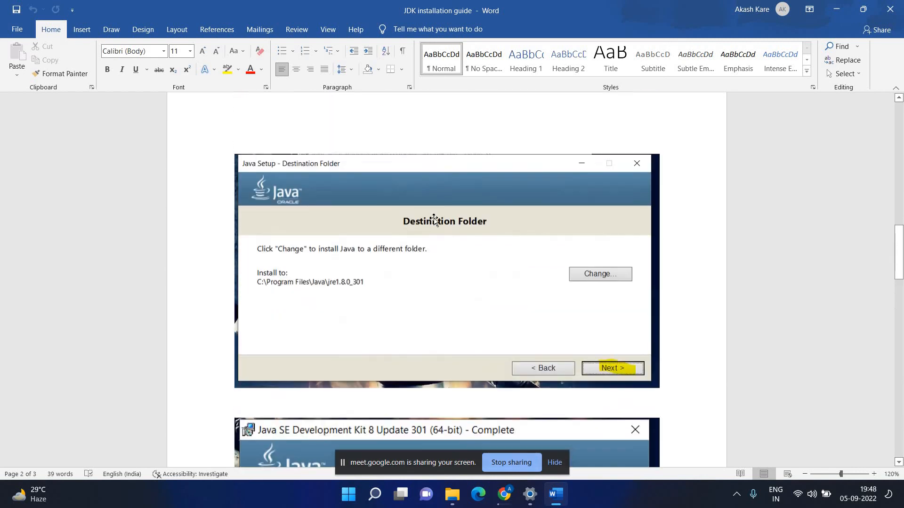
scroll(434, 219, up, 7)
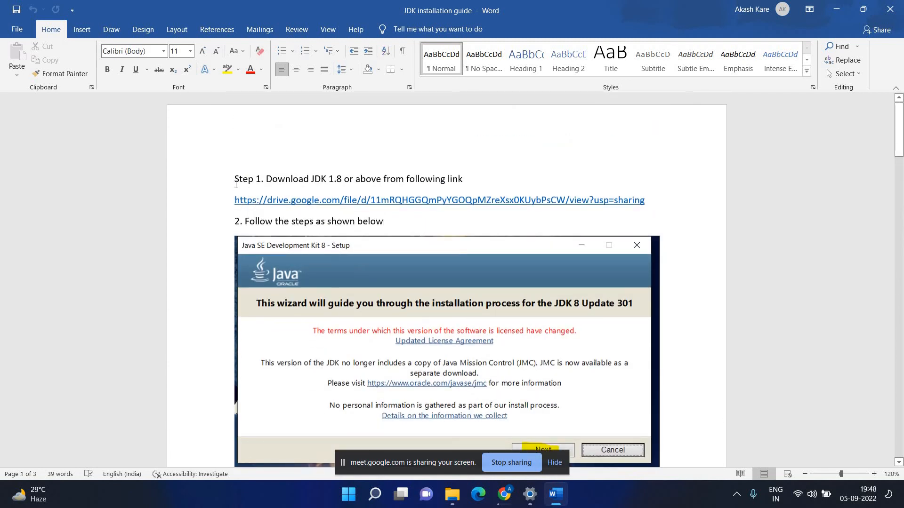
drag(234, 178, 648, 202)
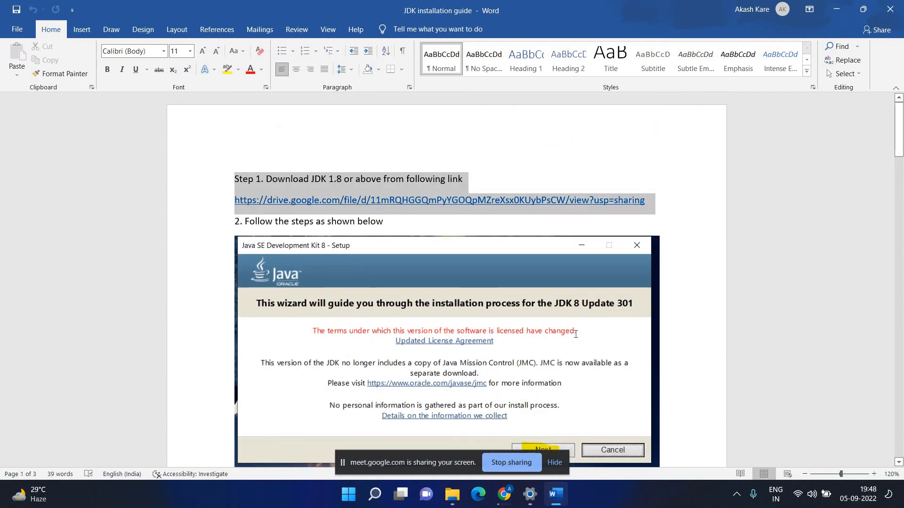
Scroll down to Step 3 and highlight its Command Prompt java -version instruction line.
scroll(574, 335, down, 2)
scroll(574, 335, down, 12)
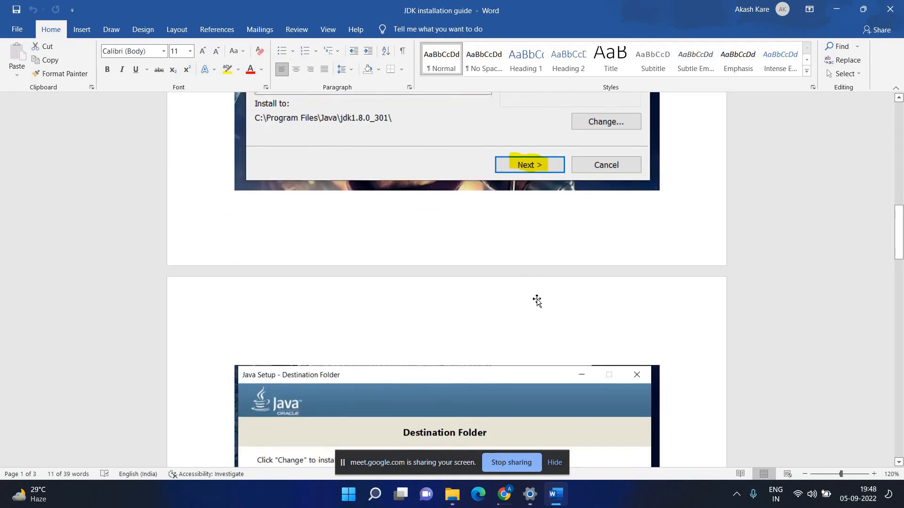
scroll(519, 263, down, 14)
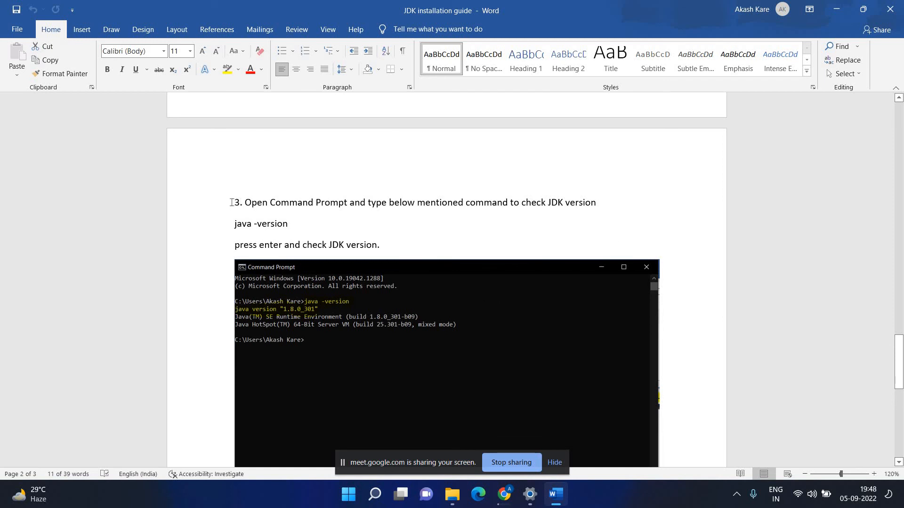
drag(235, 202, 603, 203)
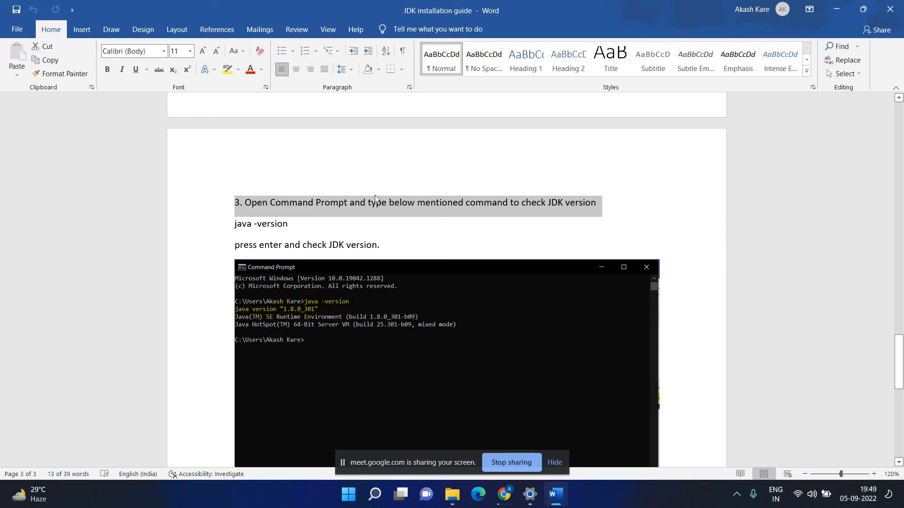
Launch Command Prompt by searching 'cmd' and maximize its window.
click(376, 498)
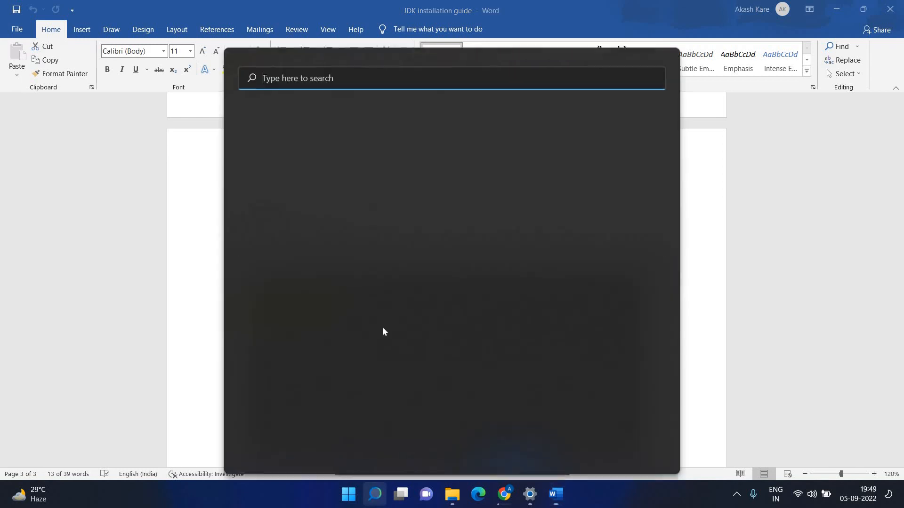
text(cmd)
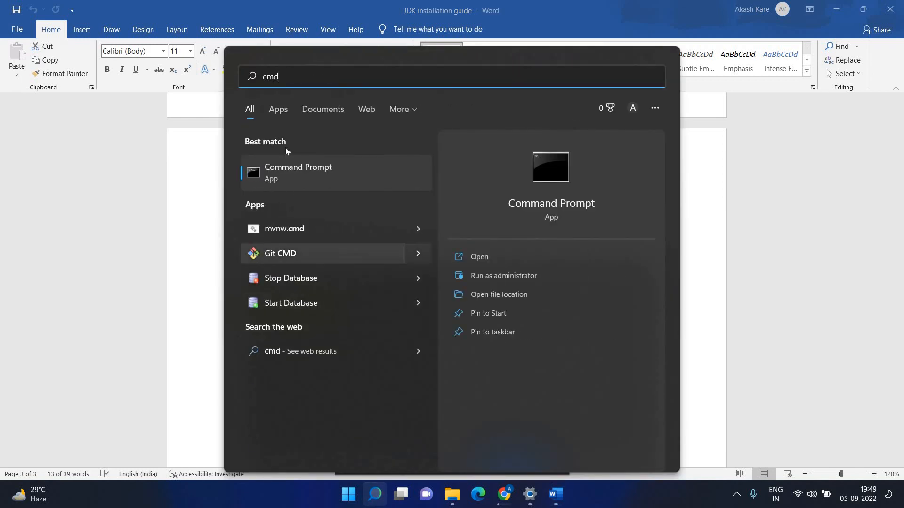
click(284, 171)
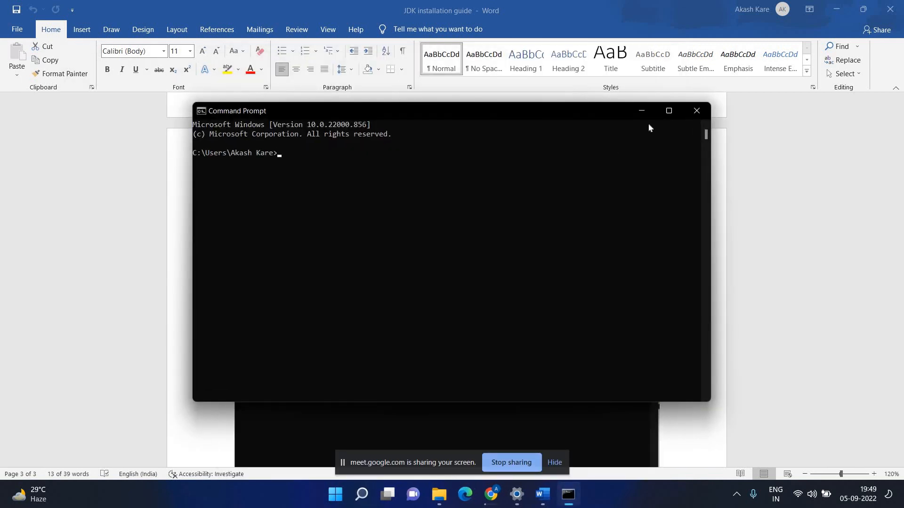
click(669, 112)
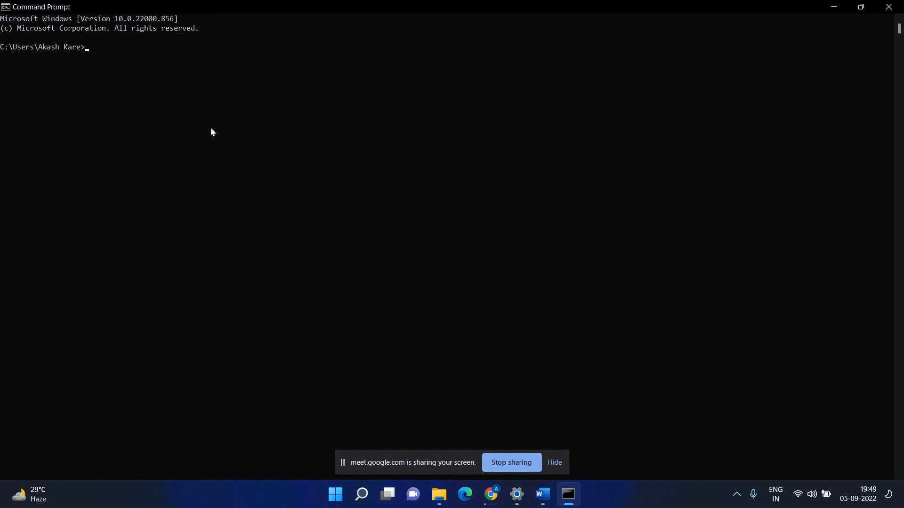
Run java -version in Command Prompt.
text(j)
text(ava -version)
key(Return)
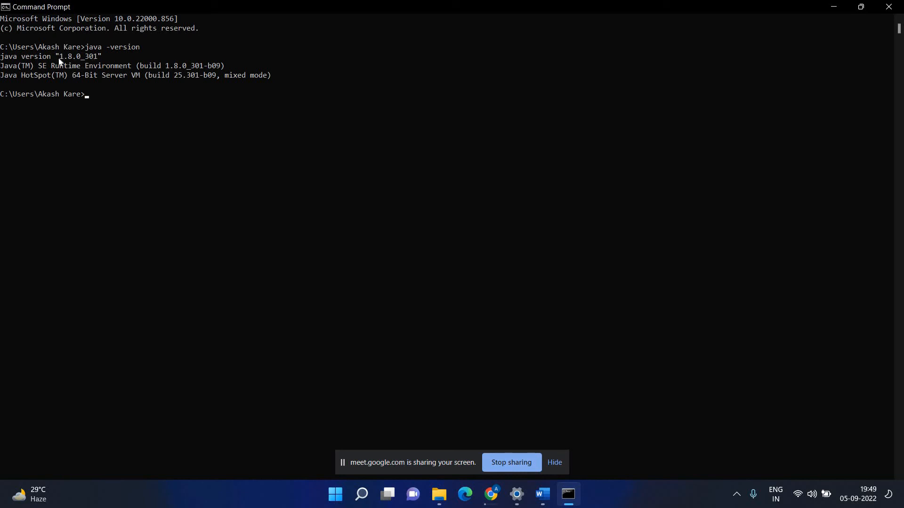
Highlight the 1.8.0_301 version output lines, then switch back to the Word guide.
drag(57, 57, 102, 57)
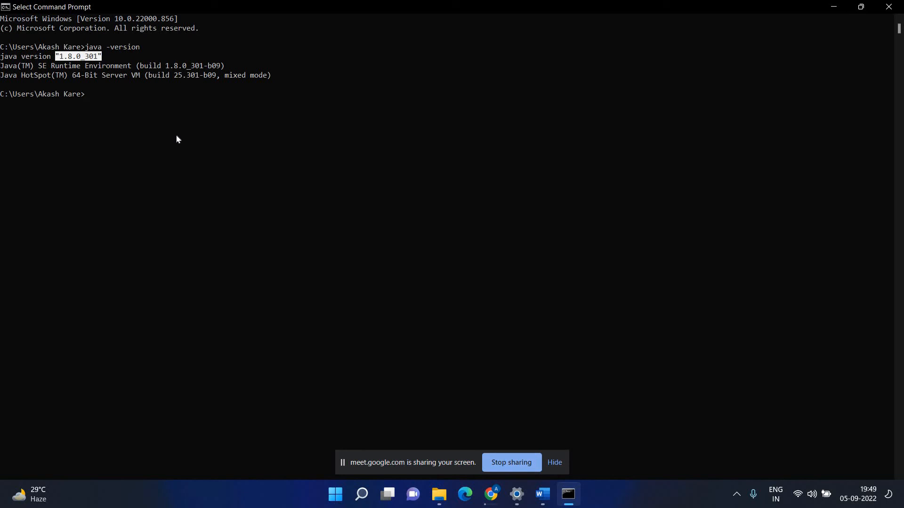
click(170, 114)
drag(56, 57, 102, 57)
drag(1, 66, 225, 67)
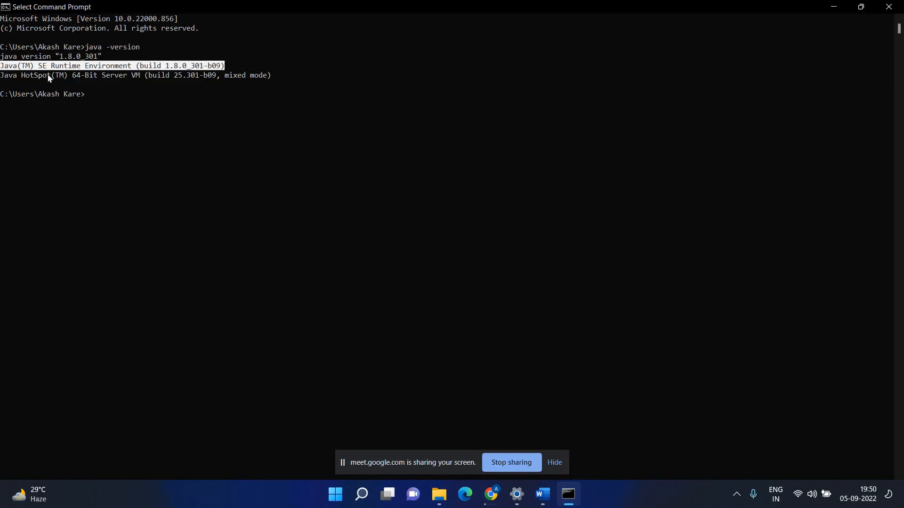
drag(1, 75, 280, 75)
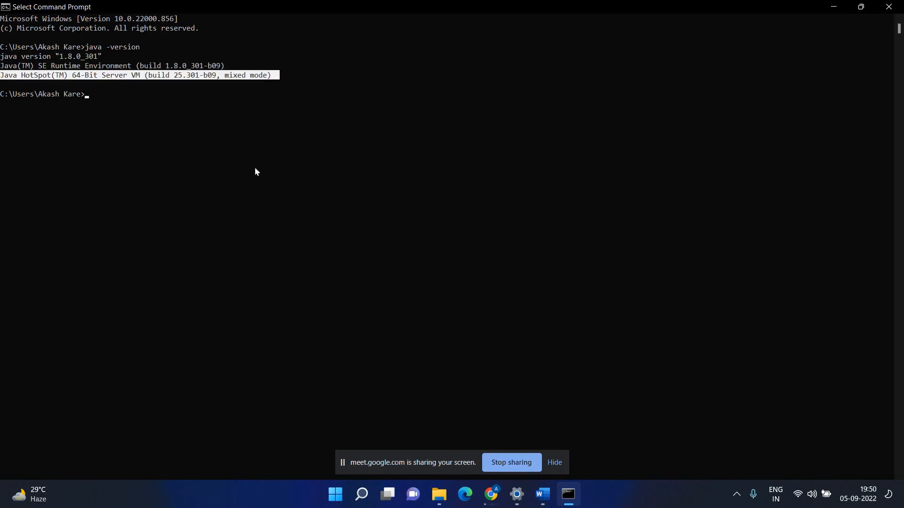
click(193, 160)
drag(1, 56, 266, 81)
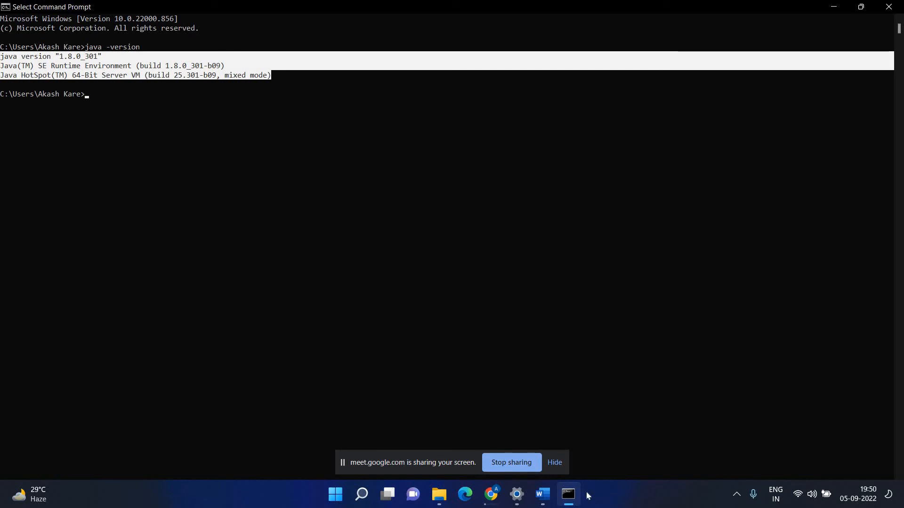
click(546, 492)
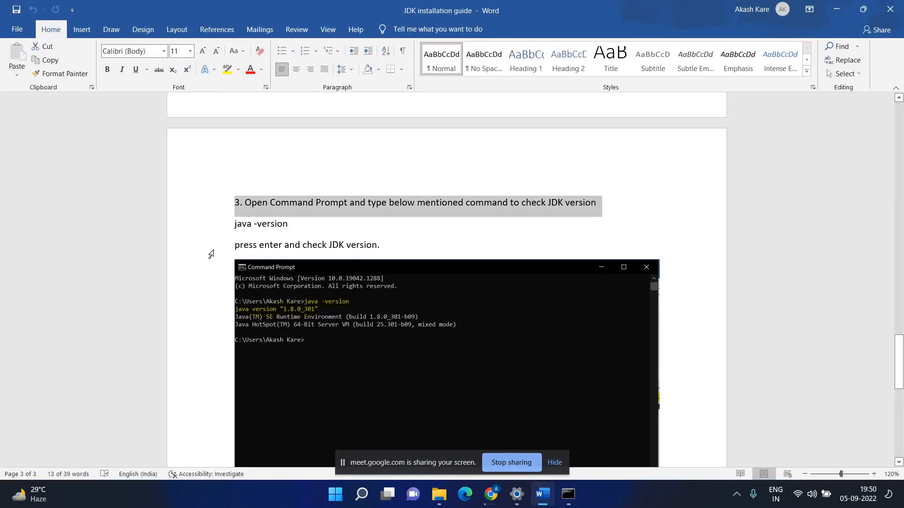
Select and then deselect the java -version line in Step 3.
click(211, 254)
click(367, 203)
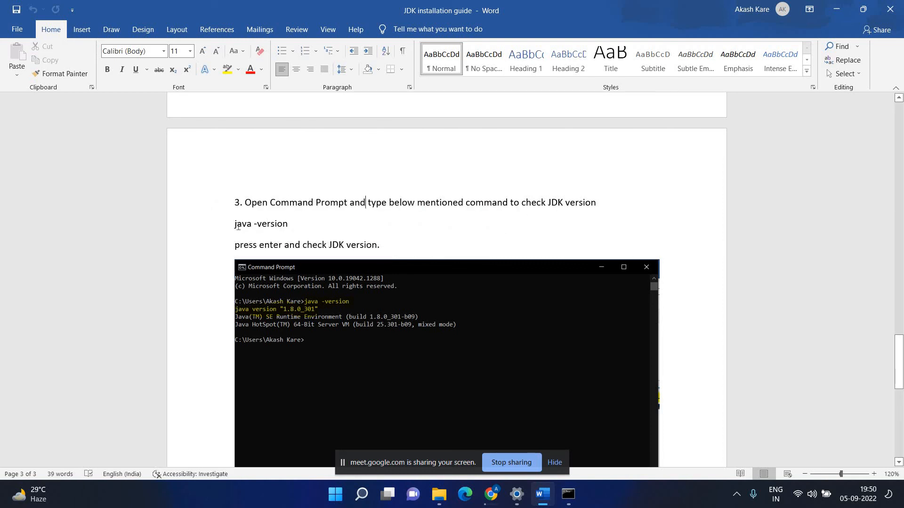
triple_click(290, 231)
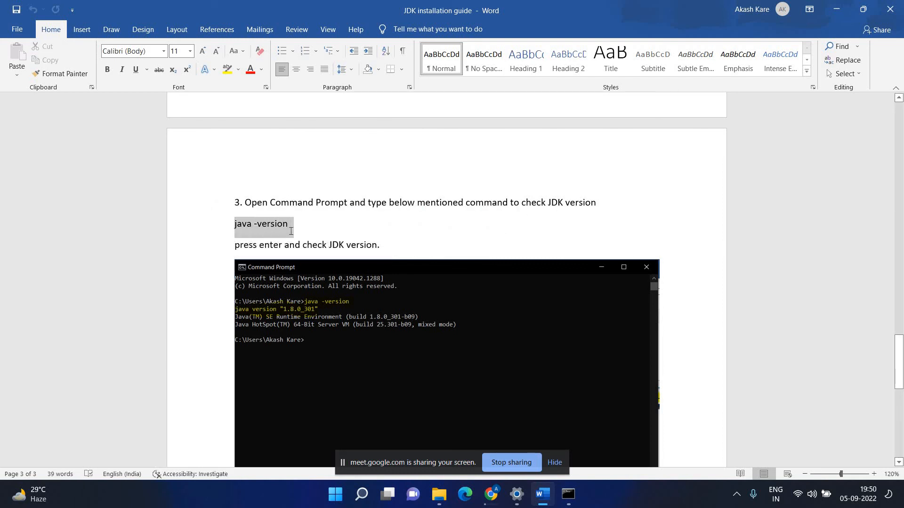
click(325, 235)
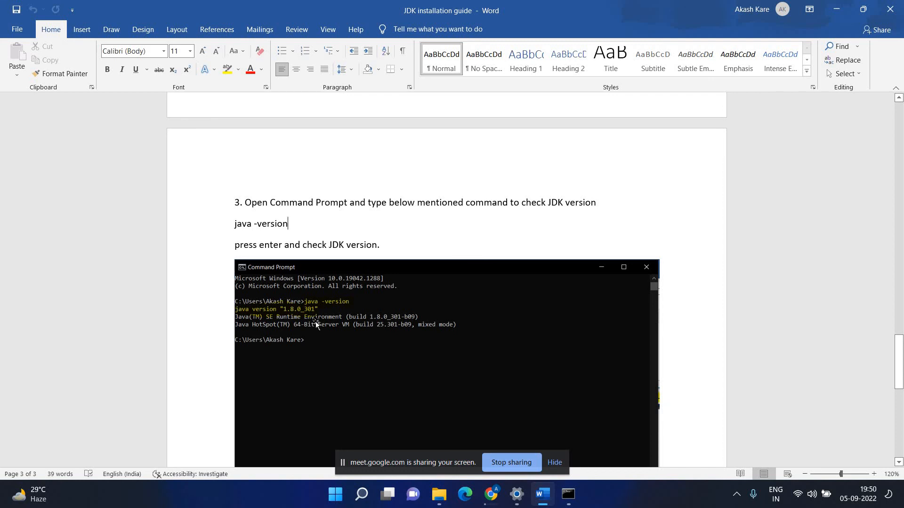
Scroll through the guide once more, then close the JDK installation guide window.
scroll(355, 304, down, 3)
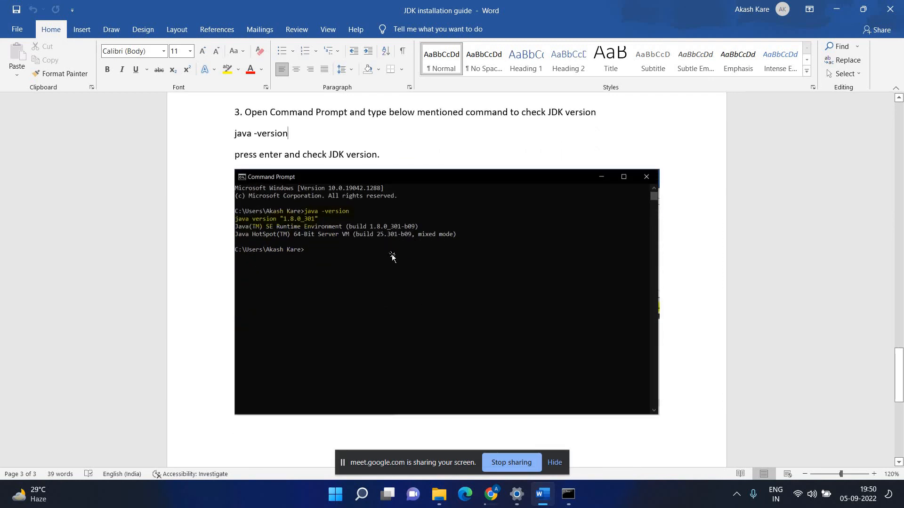
scroll(393, 254, down, 12)
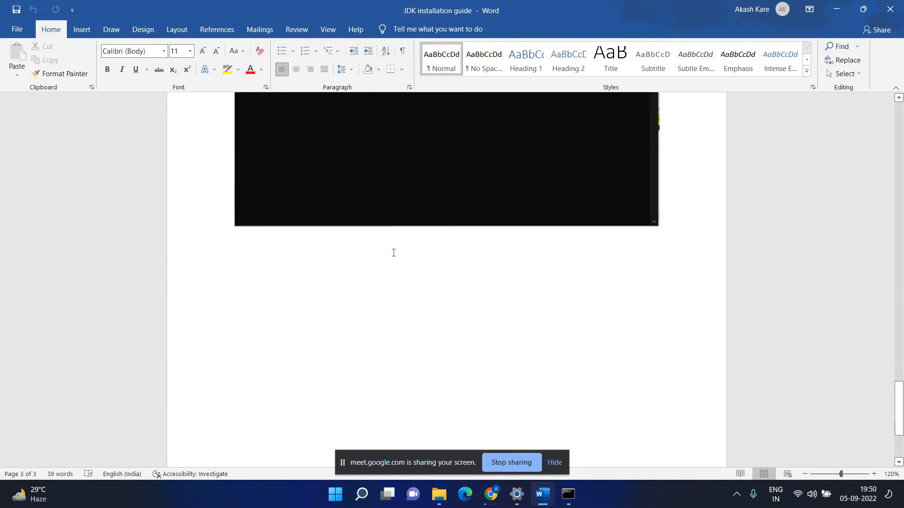
scroll(394, 253, up, 12)
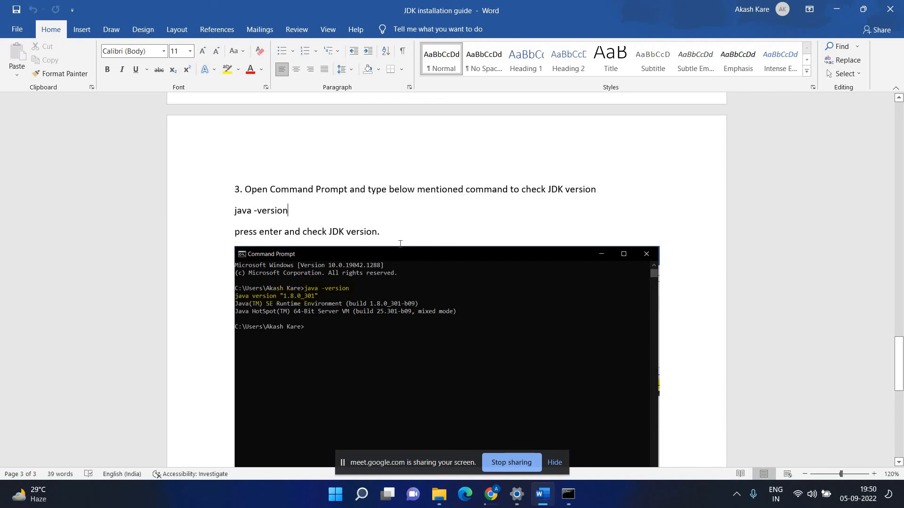
scroll(591, 225, up, 10)
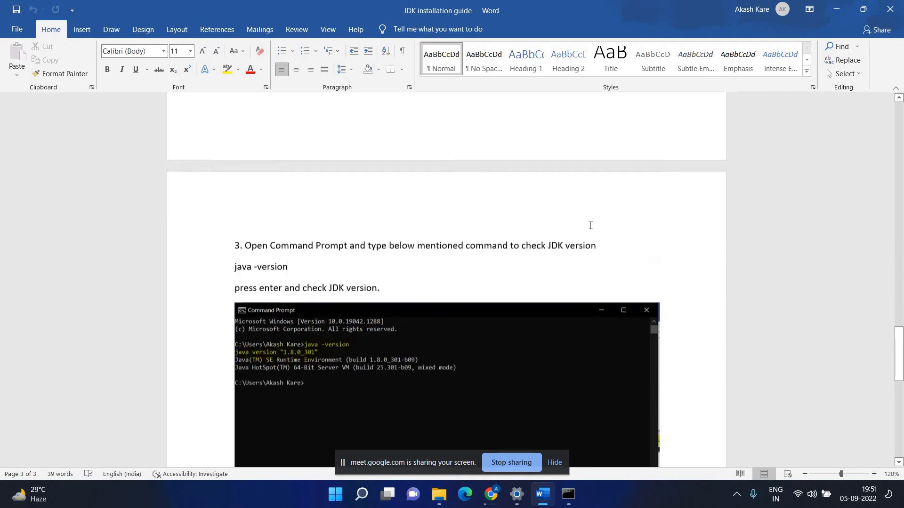
scroll(594, 225, up, 10)
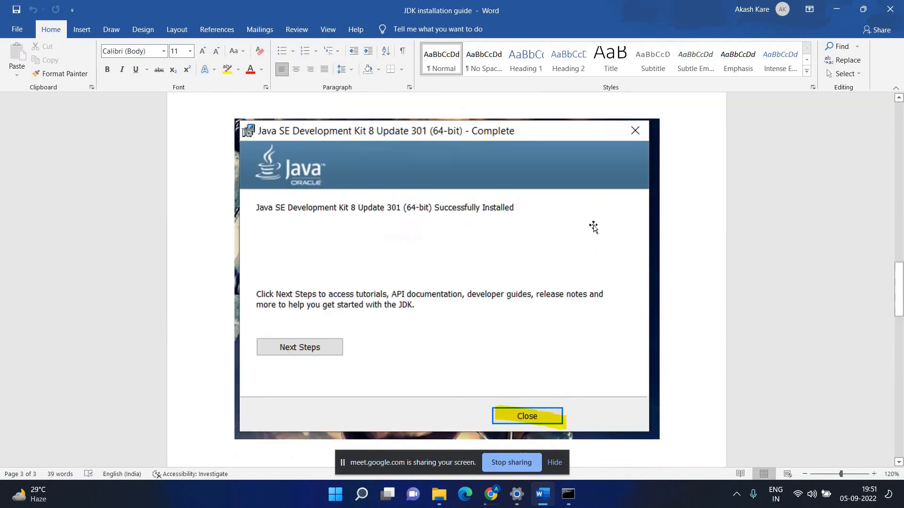
drag(899, 238, 899, 128)
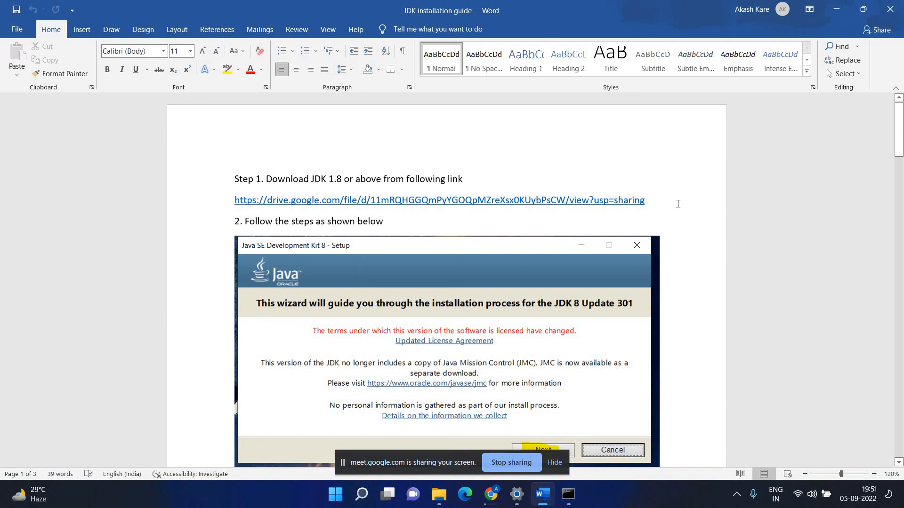
scroll(447, 379, down, 7)
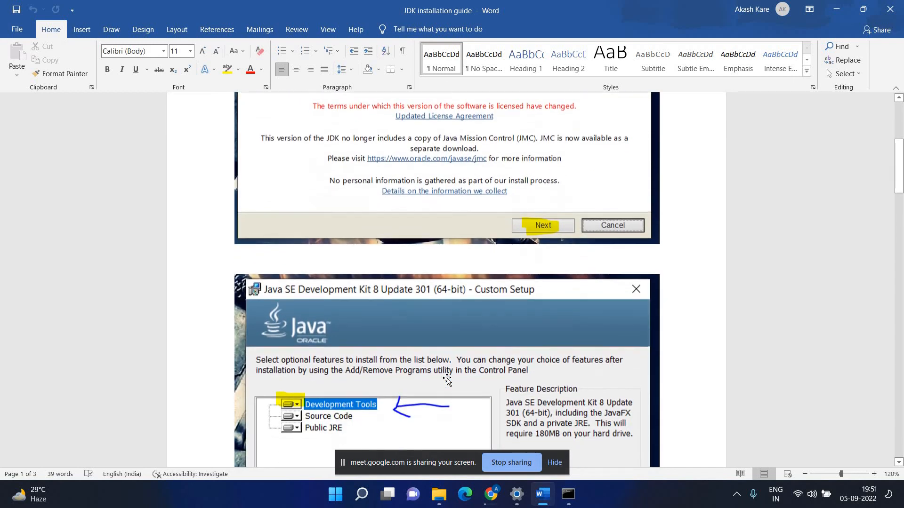
scroll(447, 379, down, 20)
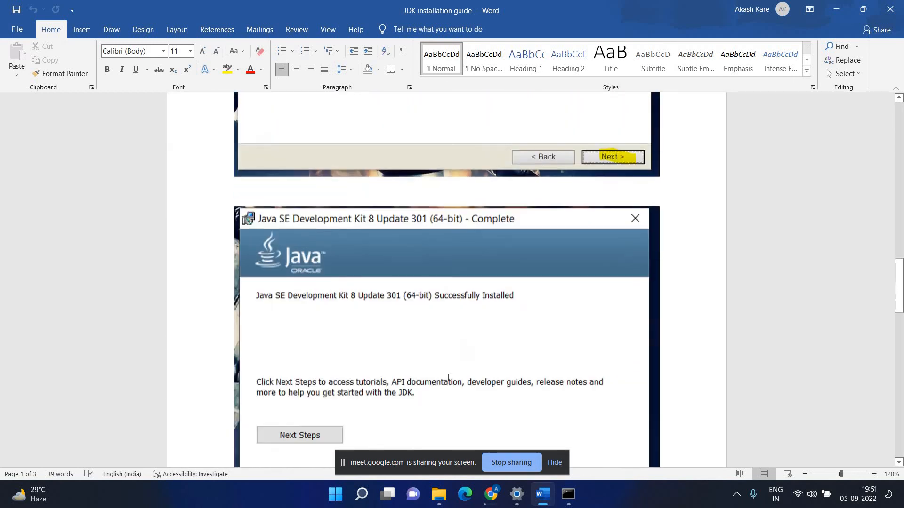
scroll(448, 379, down, 20)
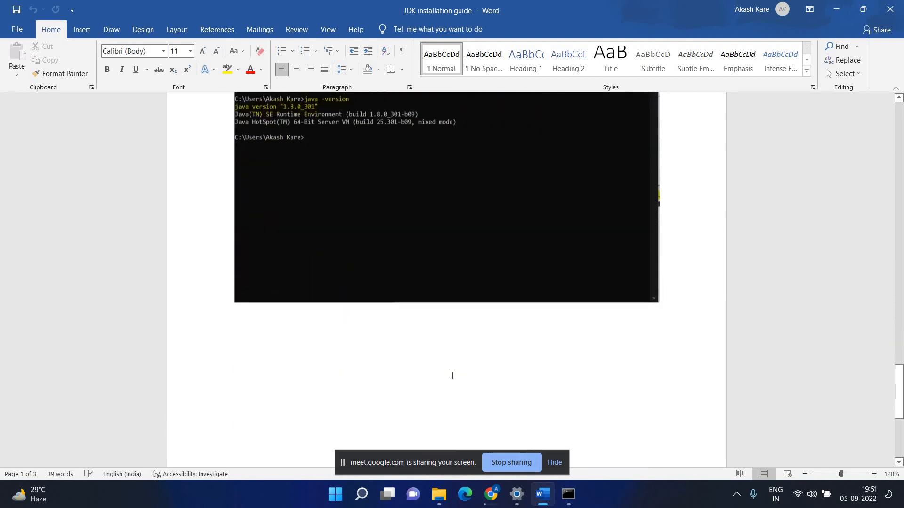
scroll(452, 375, down, 7)
scroll(452, 375, up, 6)
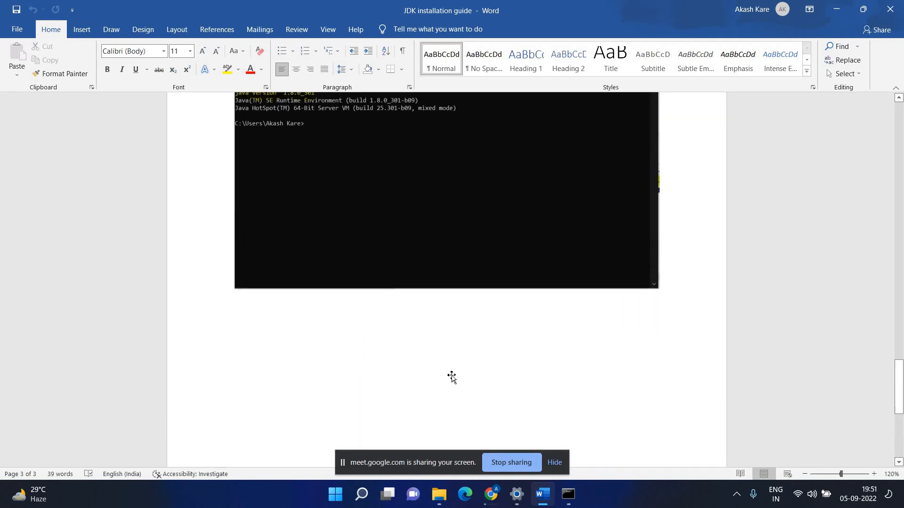
scroll(451, 377, up, 6)
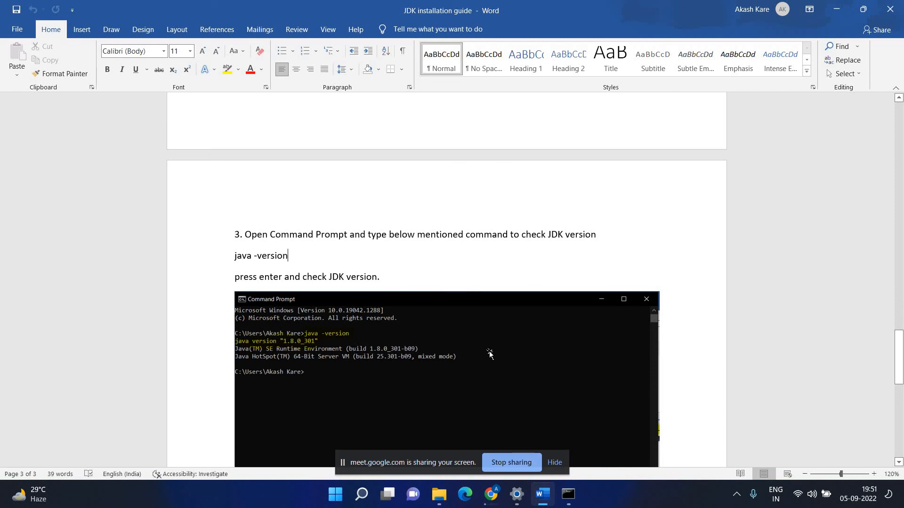
click(898, 10)
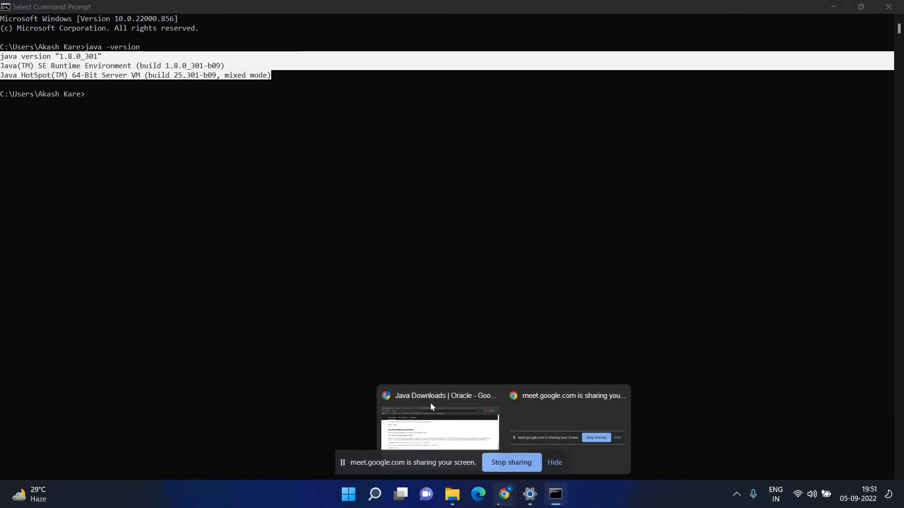
Scroll through the Eclipse IDE 2022-06 x86_64 download tab in Chrome, then switch to File Explorer's Documents.
click(430, 421)
key(ctrl+Tab)
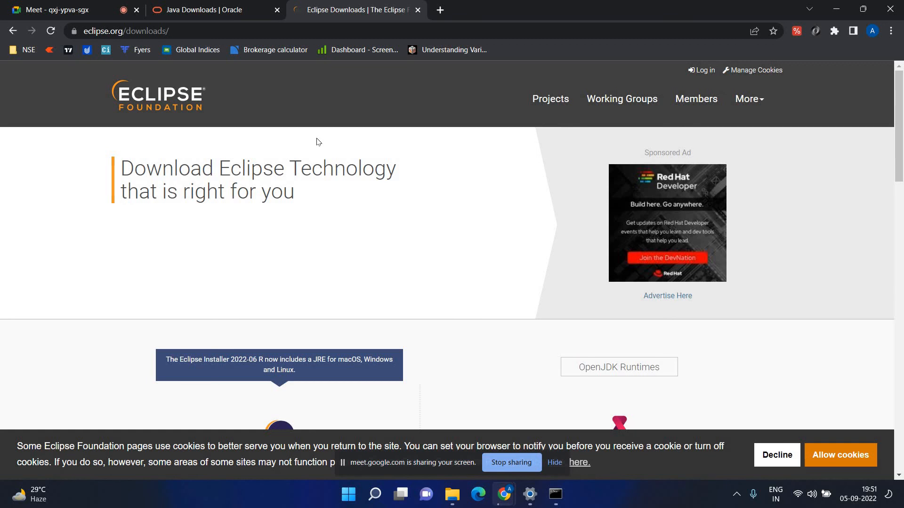
scroll(127, 174, down, 2)
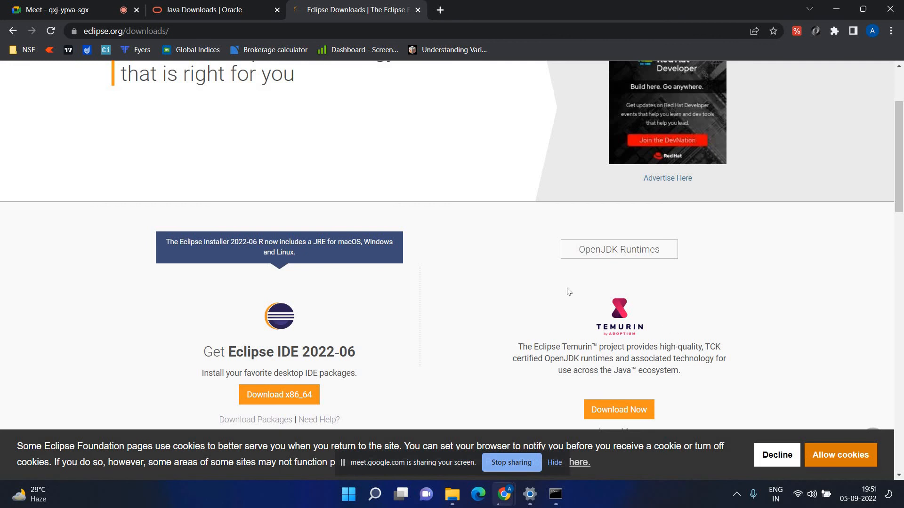
scroll(648, 292, down, 2)
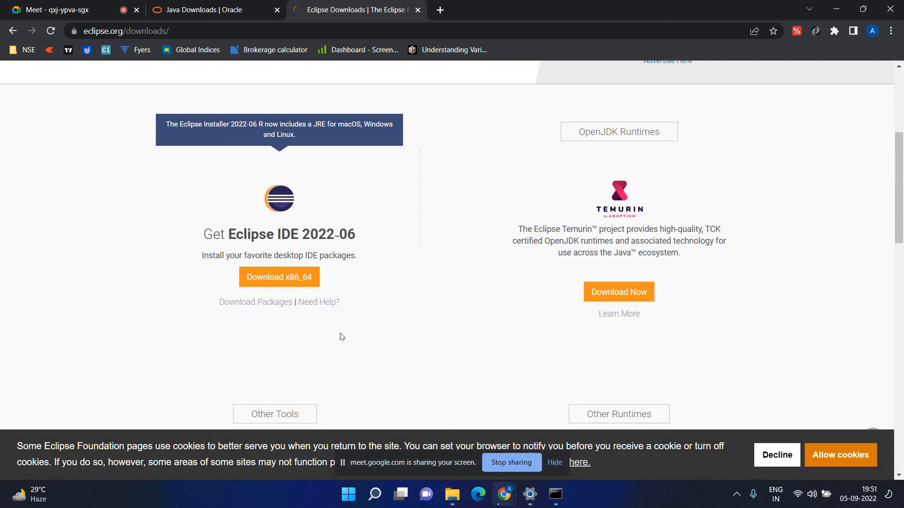
click(443, 493)
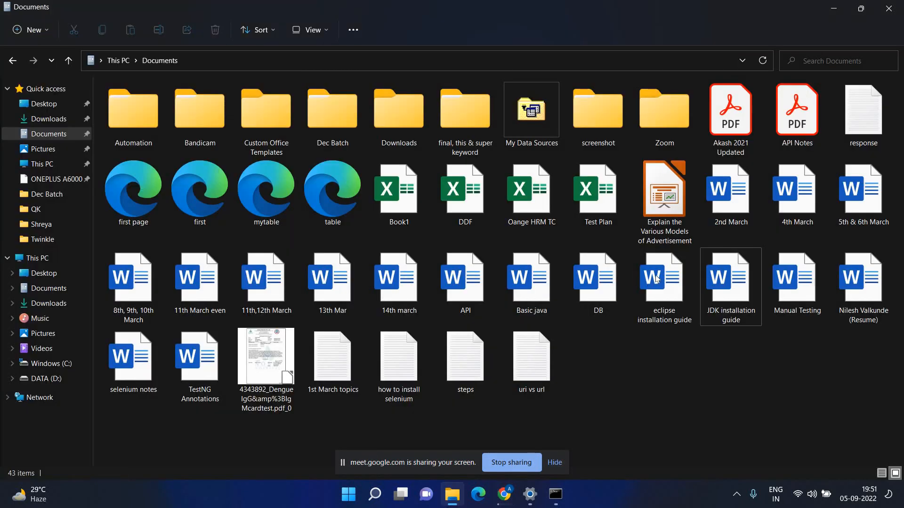
Open the eclipse installation guide in Word, maximize it, and scroll into the installer screenshots.
double_click(658, 278)
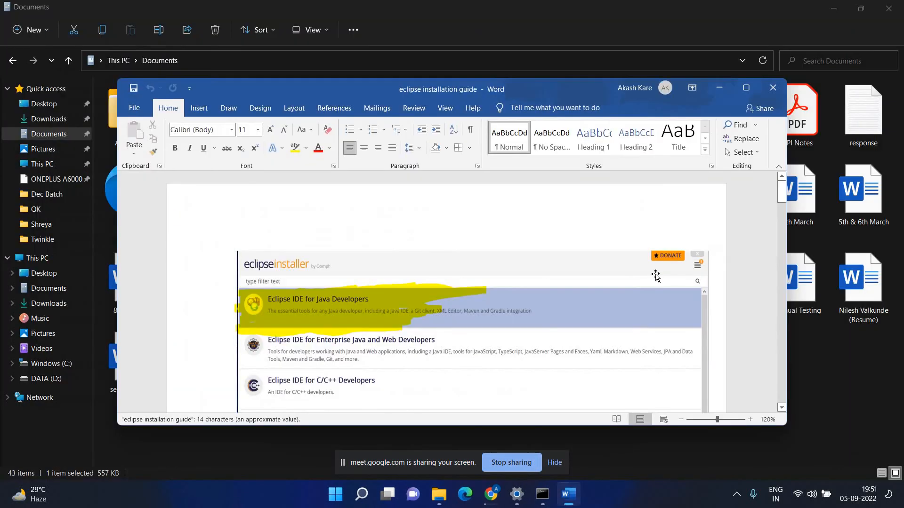
click(746, 87)
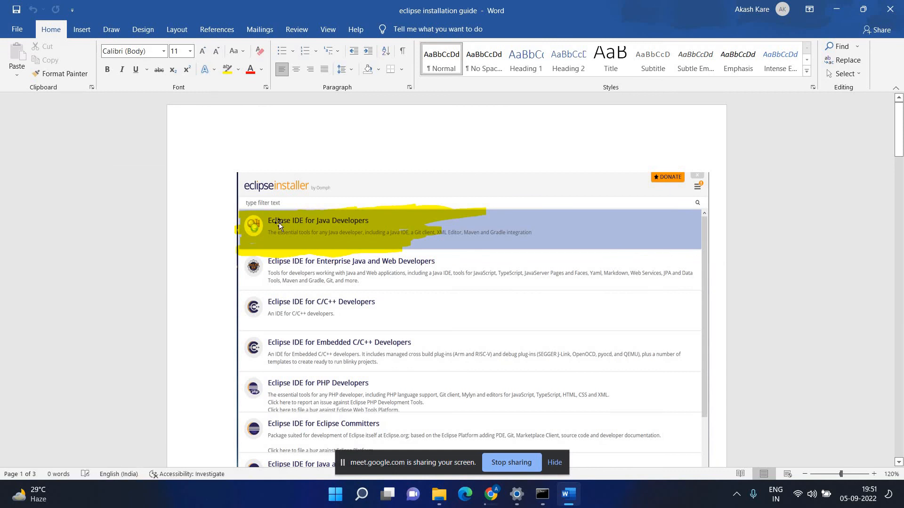
scroll(273, 174, down, 1)
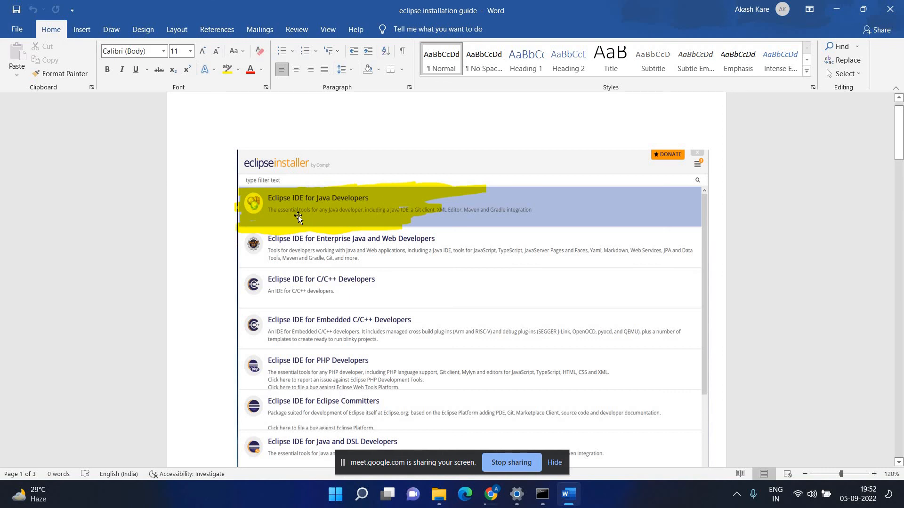
scroll(511, 219, down, 2)
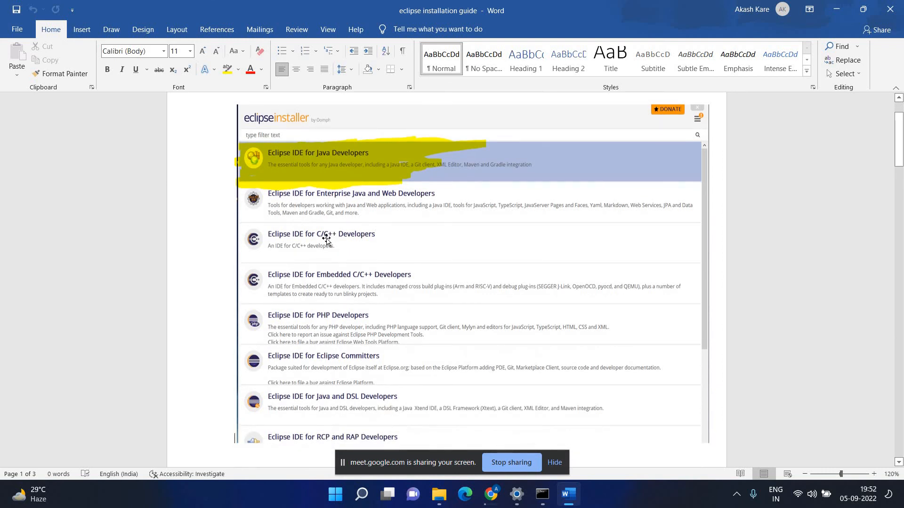
scroll(386, 240, down, 1)
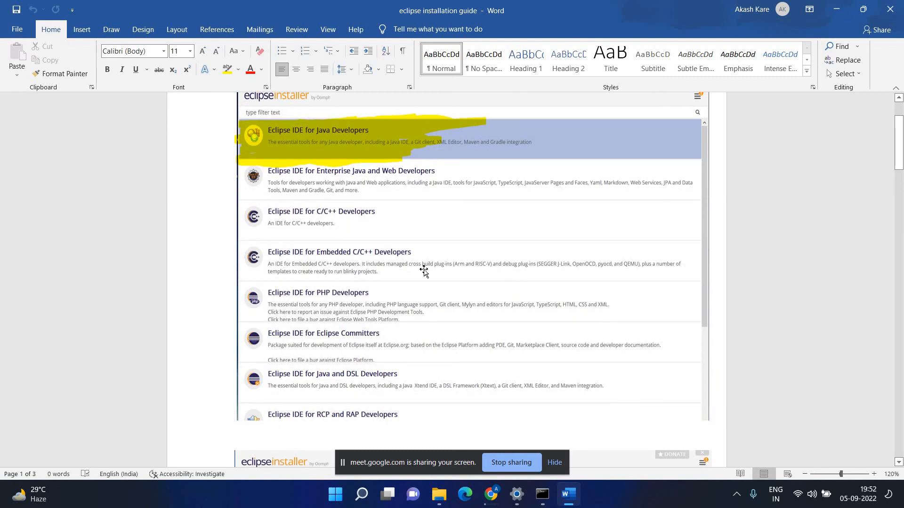
scroll(424, 271, down, 1)
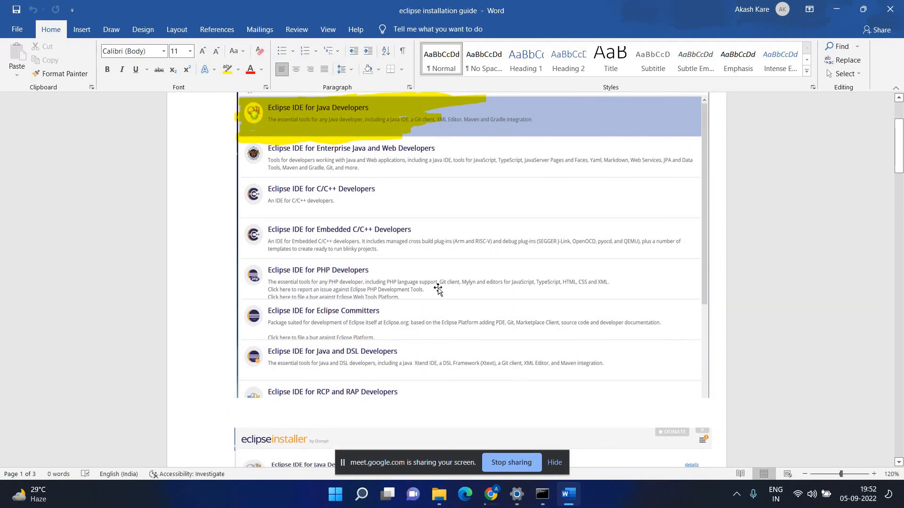
scroll(456, 289, down, 2)
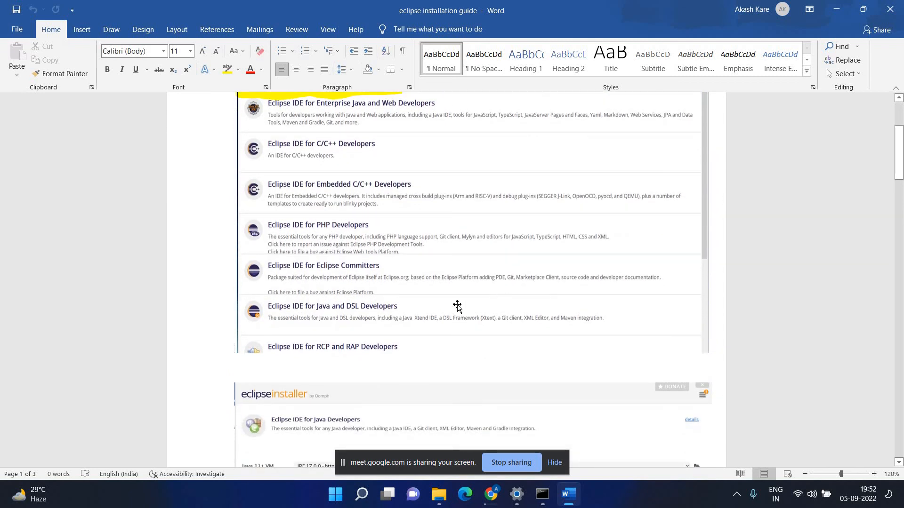
Read back and forth through the installer screenshots up to the LAUNCH image.
scroll(459, 304, up, 5)
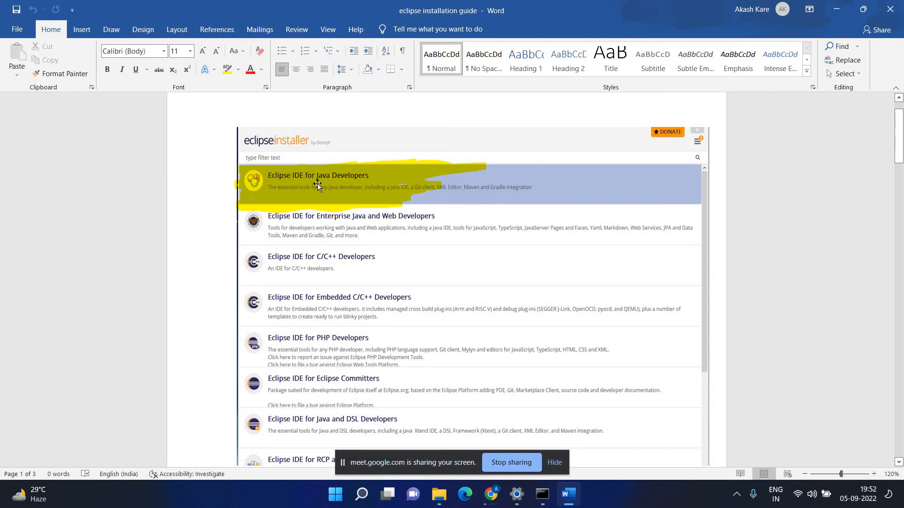
scroll(422, 178, down, 4)
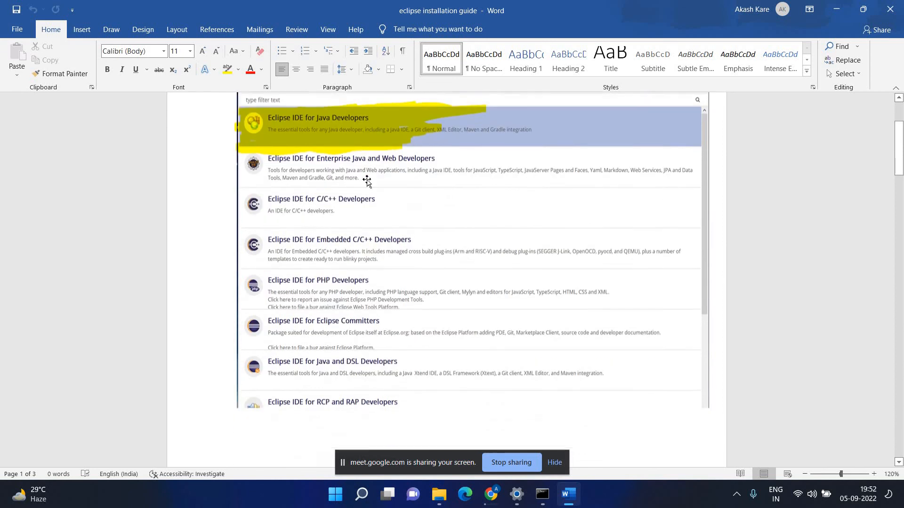
scroll(659, 307, down, 2)
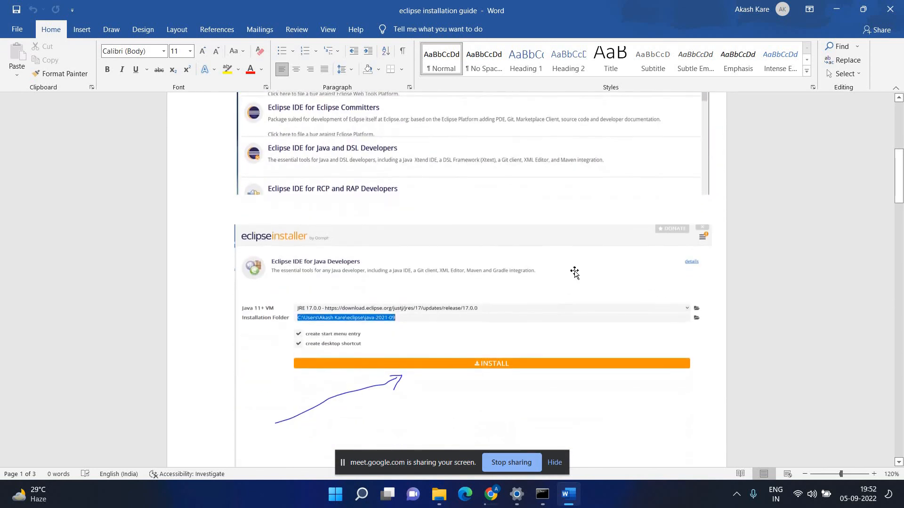
scroll(337, 195, up, 2)
scroll(337, 196, up, 2)
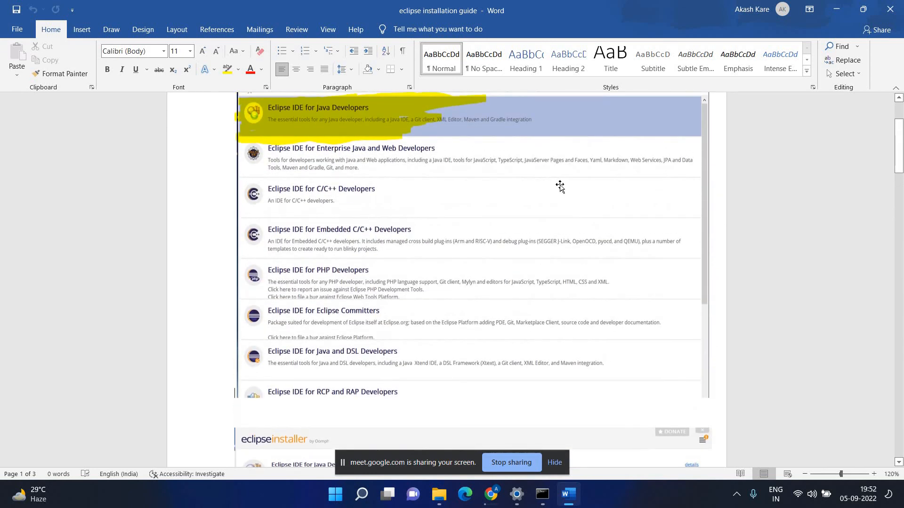
scroll(559, 185, down, 1)
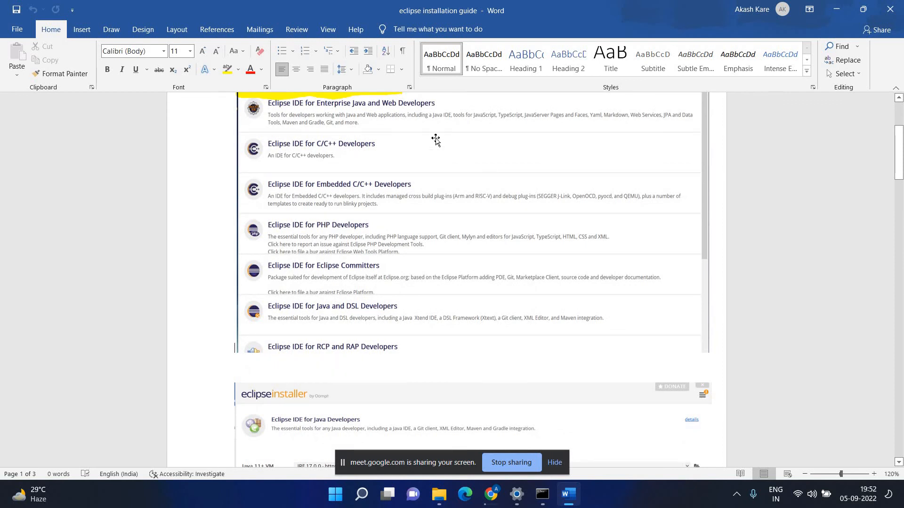
scroll(309, 111, up, 1)
scroll(324, 112, down, 5)
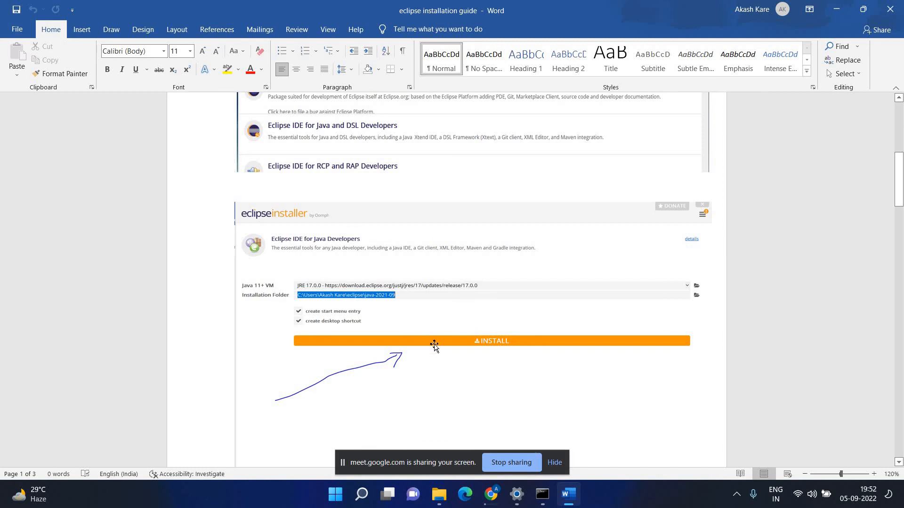
scroll(456, 335, down, 5)
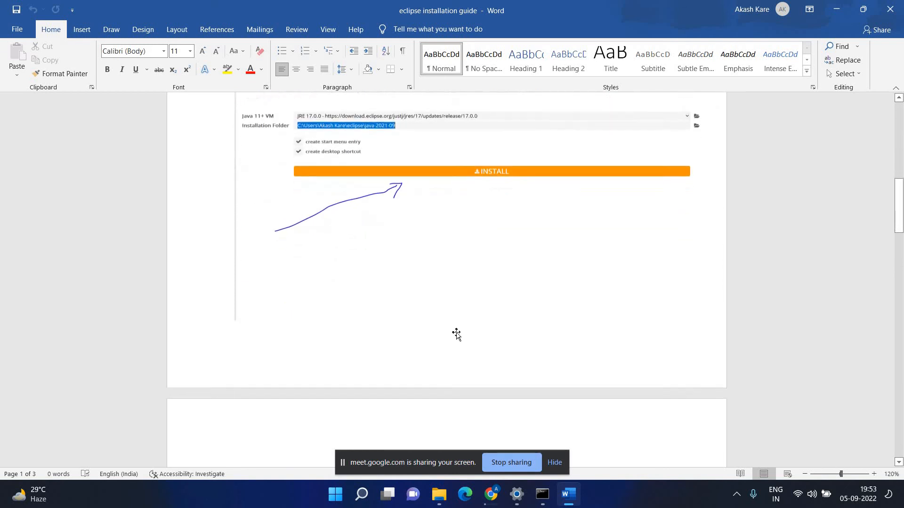
scroll(456, 335, down, 6)
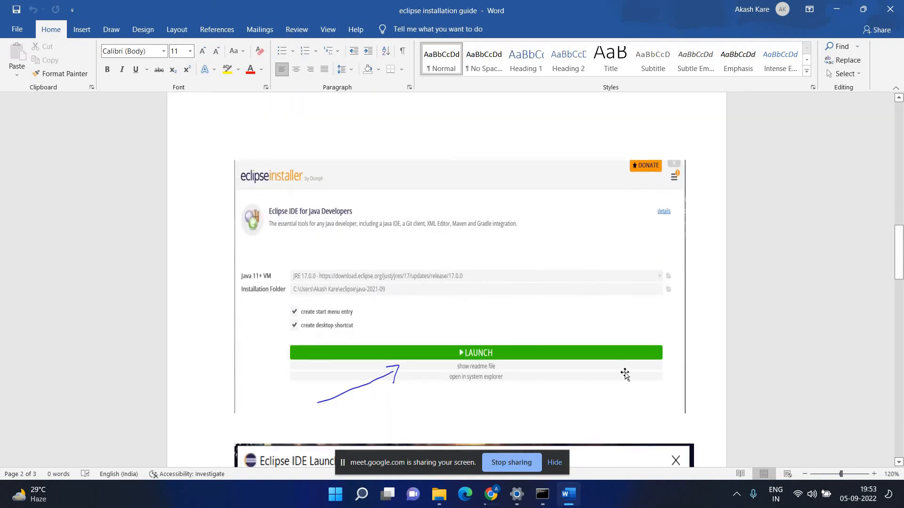
scroll(419, 298, up, 5)
scroll(435, 216, up, 2)
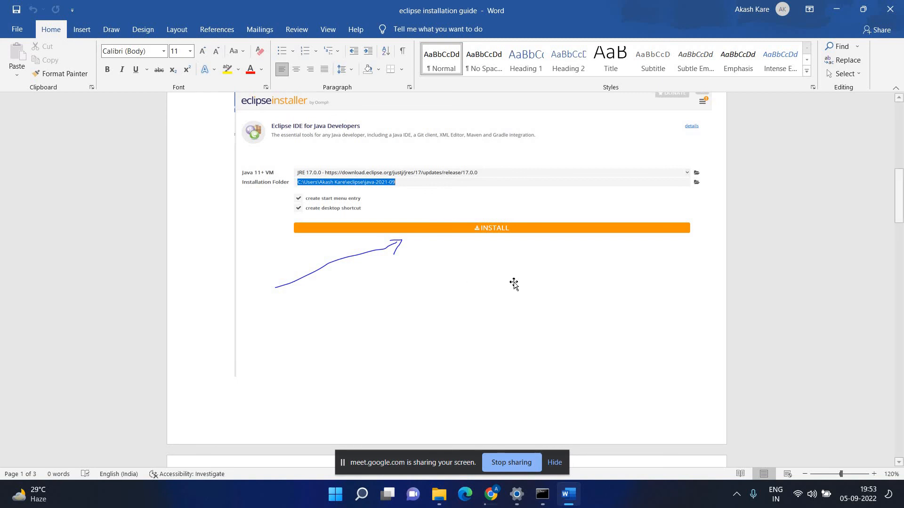
scroll(514, 283, down, 3)
scroll(515, 284, down, 8)
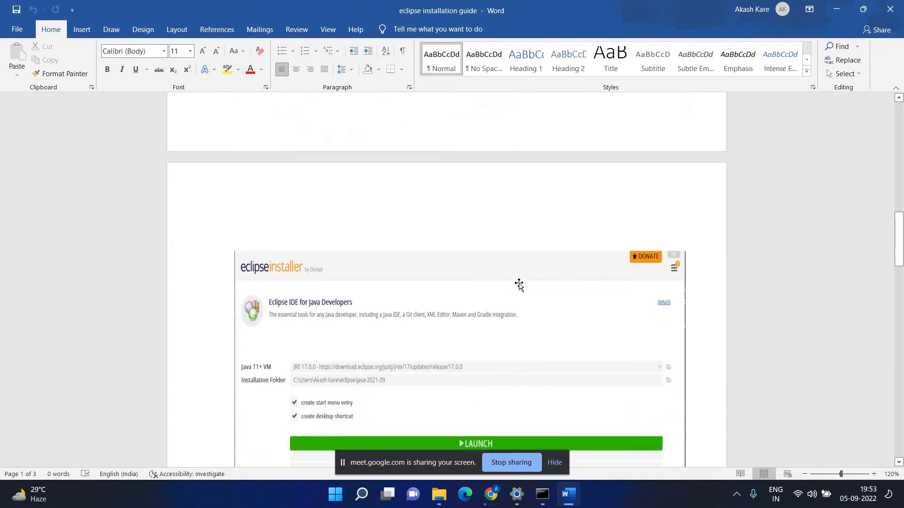
scroll(523, 337, down, 3)
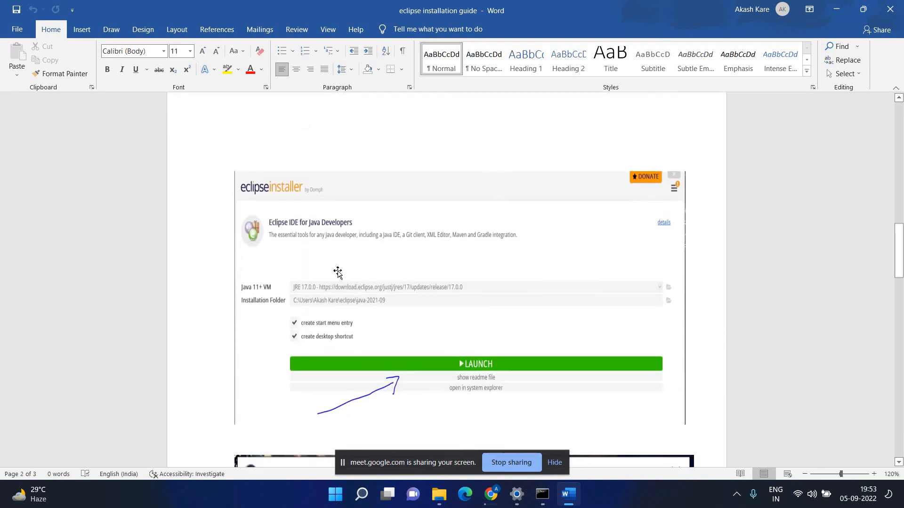
scroll(294, 245, up, 2)
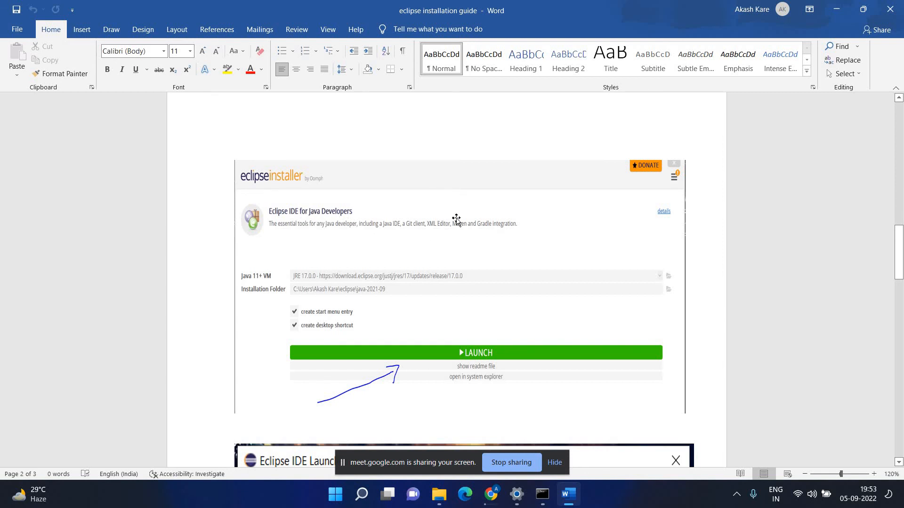
Scroll the guide down to its Eclipse IDE Launcher workspace-selection image.
scroll(467, 324, down, 2)
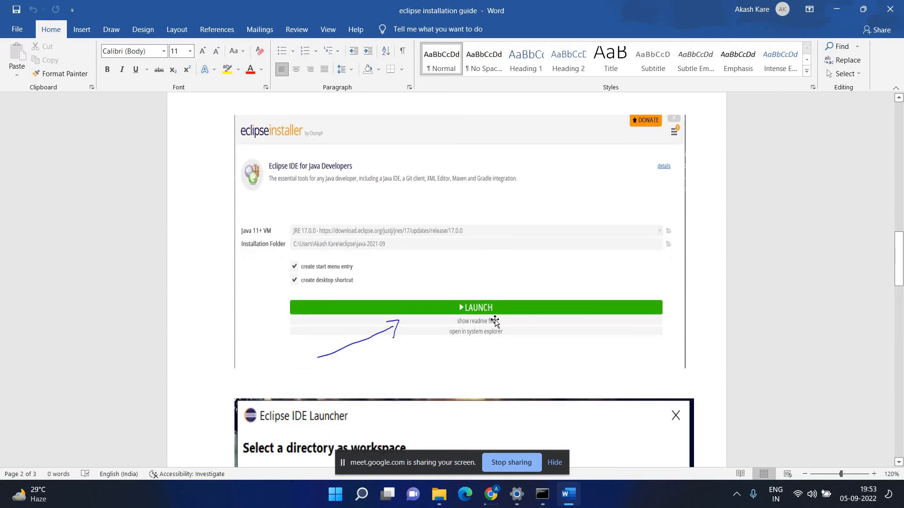
scroll(495, 322, down, 6)
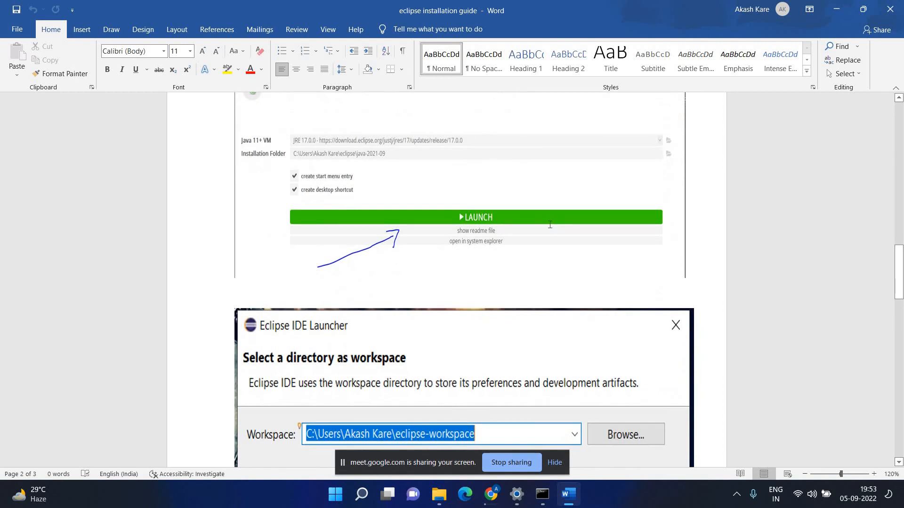
scroll(554, 228, down, 3)
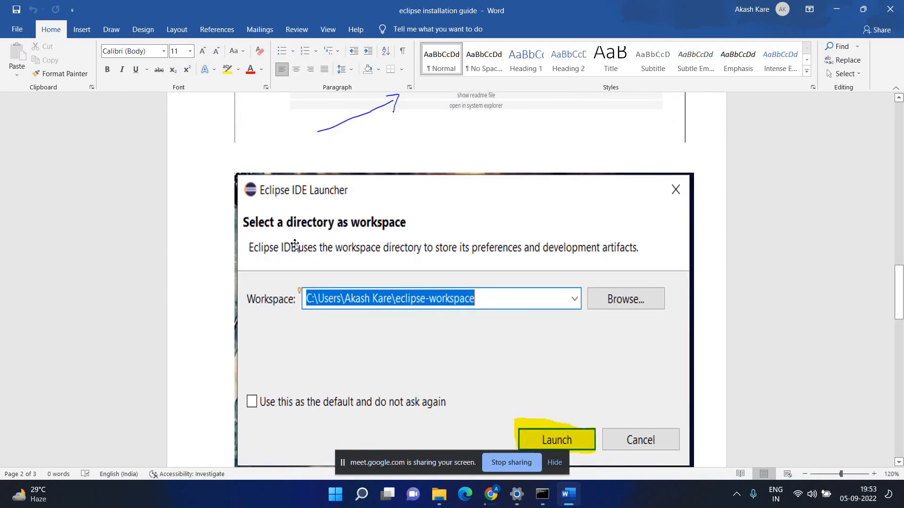
scroll(295, 245, down, 3)
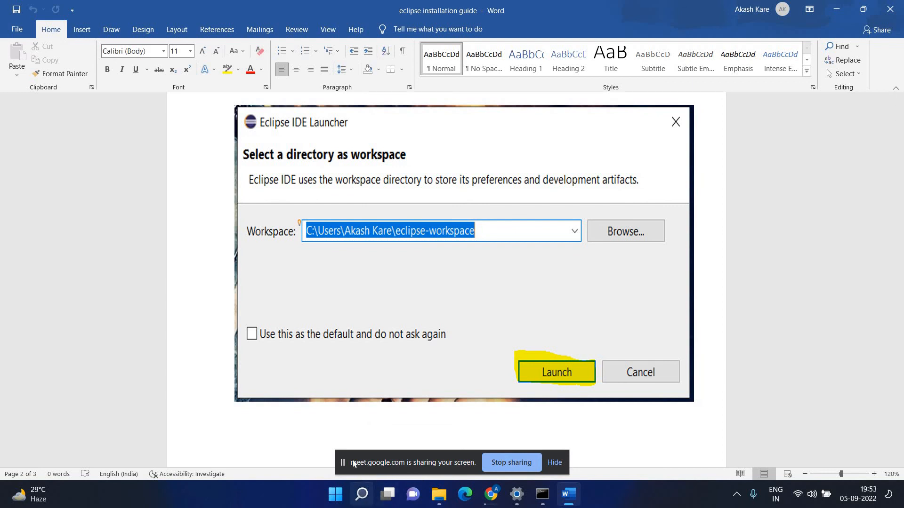
Start Eclipse IDE for Java Developers from Windows Search's Recent list and reposition its launcher.
click(361, 494)
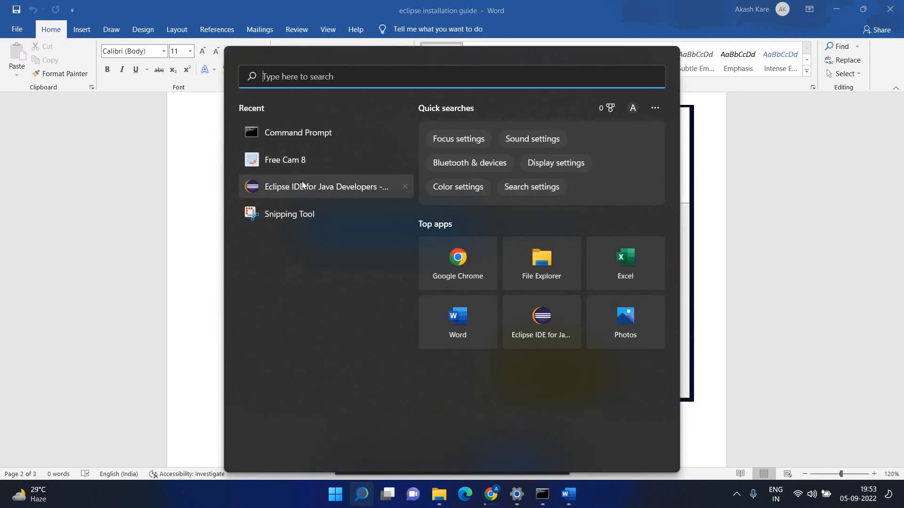
click(305, 183)
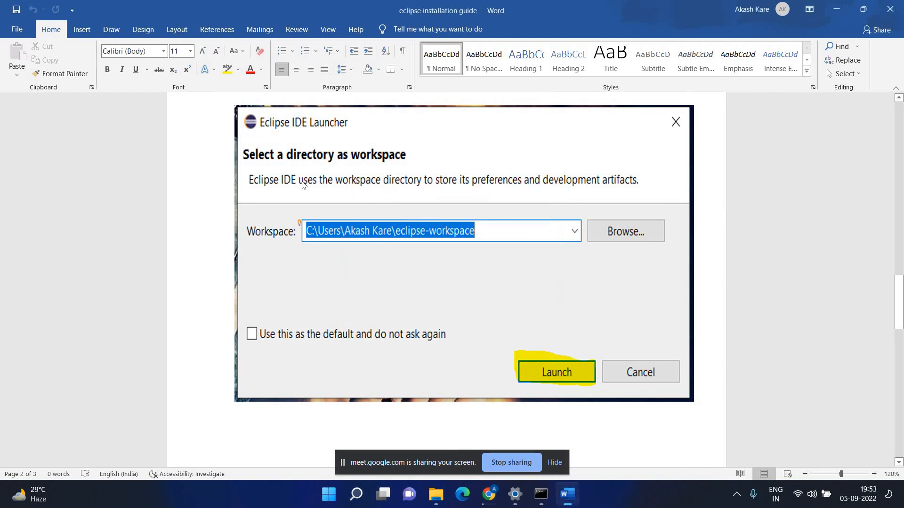
drag(448, 175, 431, 115)
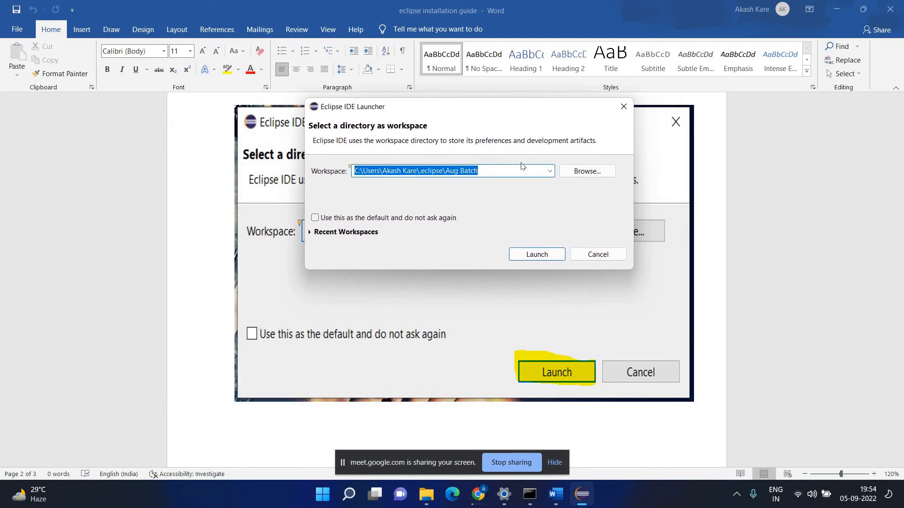
Browse up to the .eclipse folder in the workspace picker, close it, and reposition the launcher.
click(574, 170)
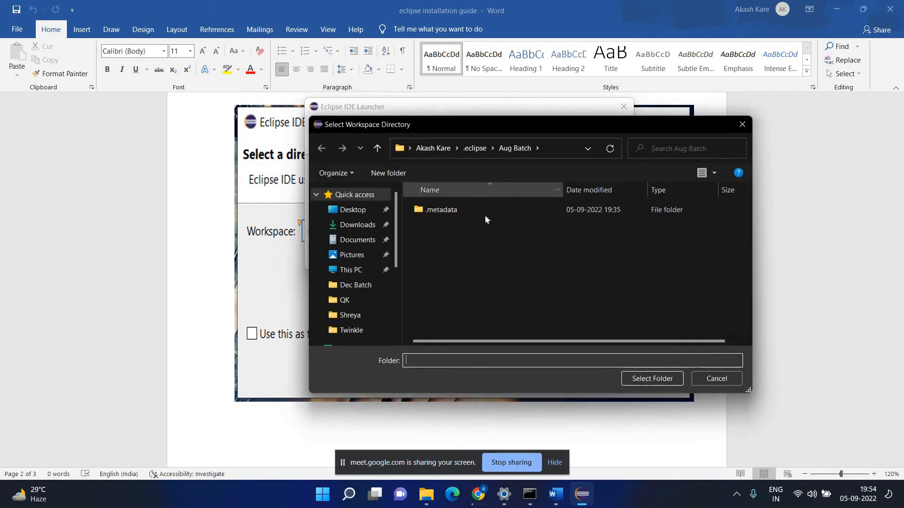
click(471, 149)
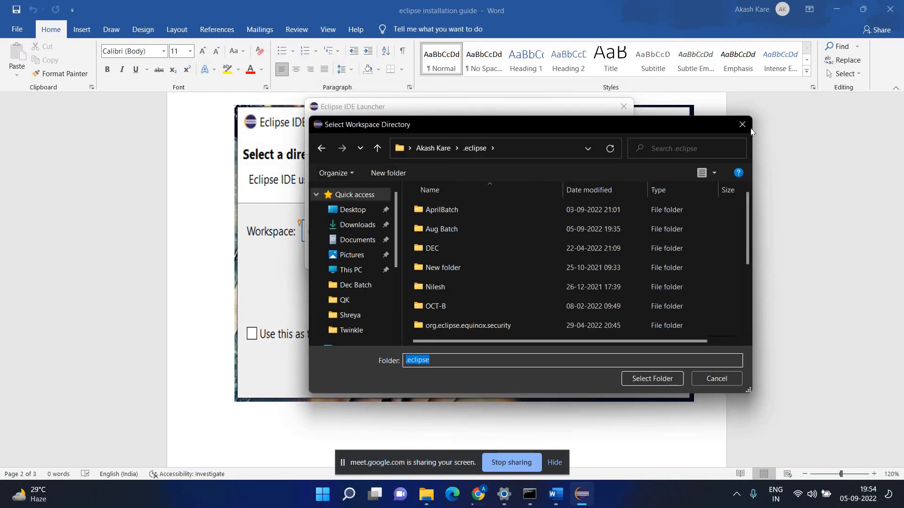
click(742, 125)
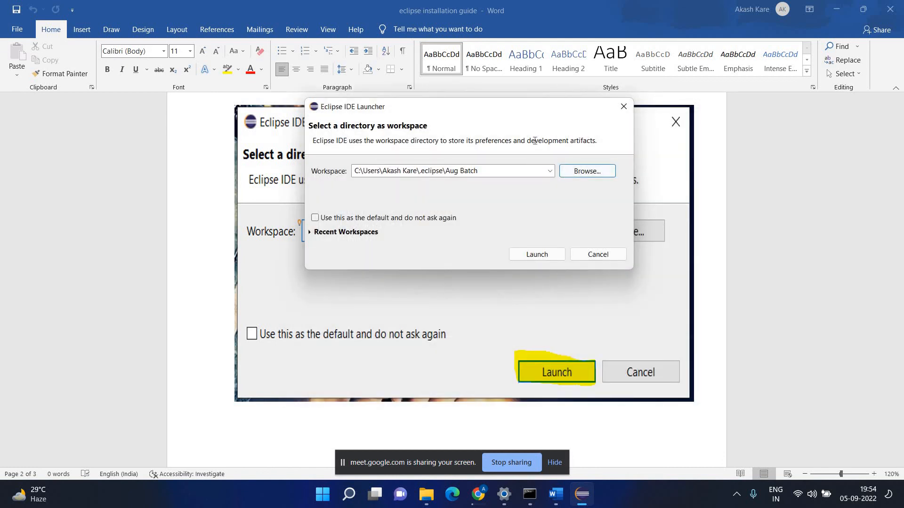
drag(564, 109, 416, 286)
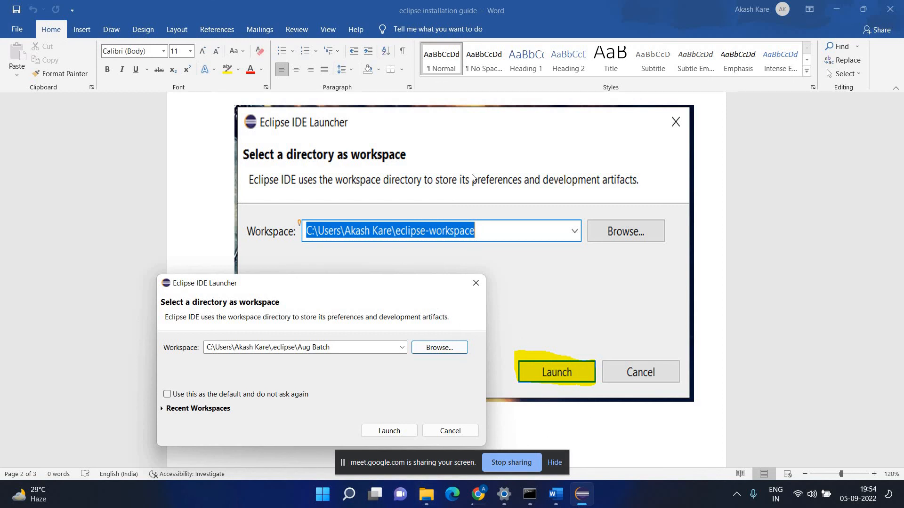
drag(331, 280, 500, 156)
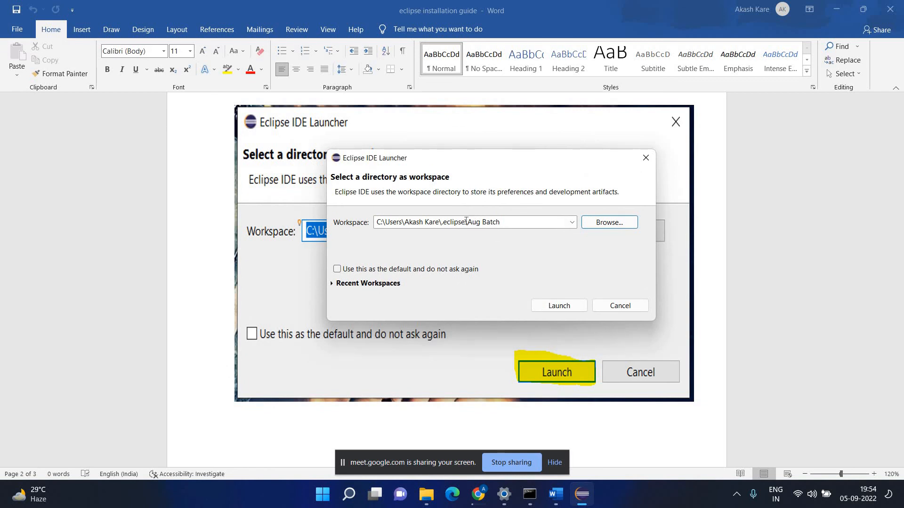
Launch Eclipse with the workspace path ending in .eclipse\Aug Batch.
click(508, 225)
click(523, 223)
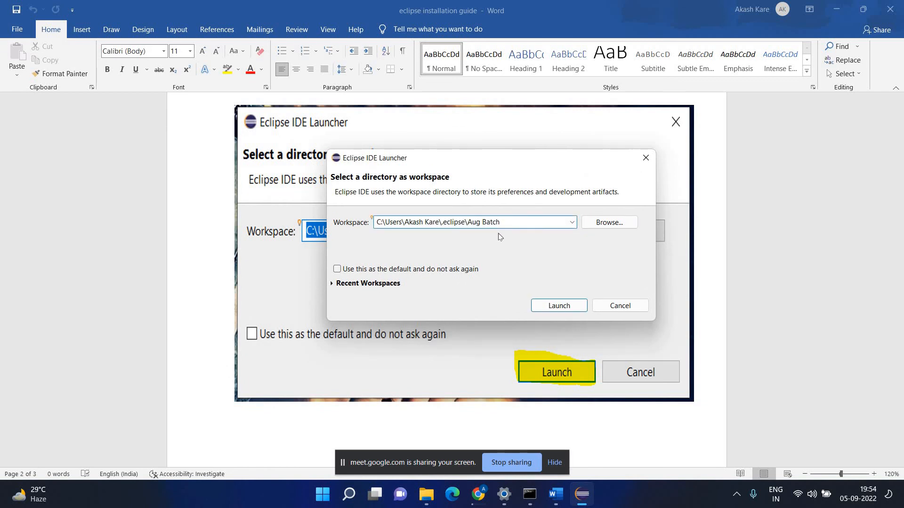
click(572, 307)
click(547, 304)
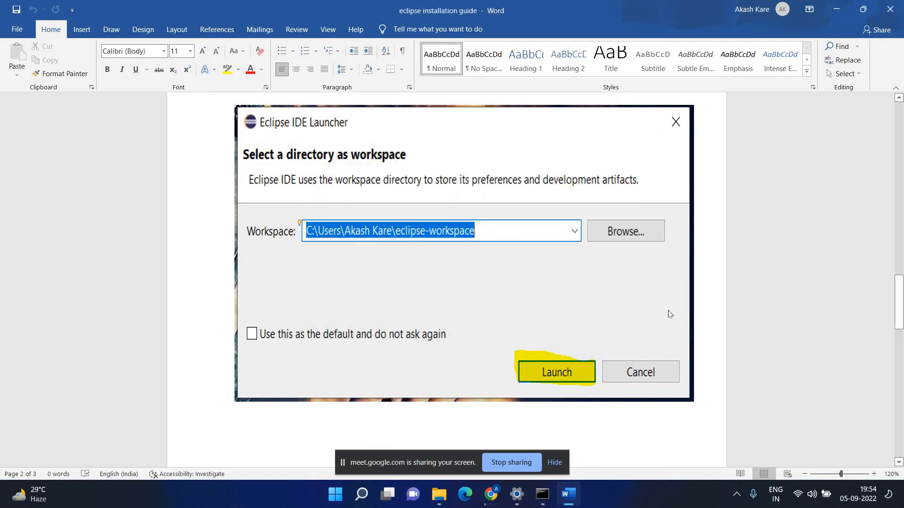
scroll(668, 308, up, 1)
scroll(668, 306, down, 2)
scroll(667, 305, down, 10)
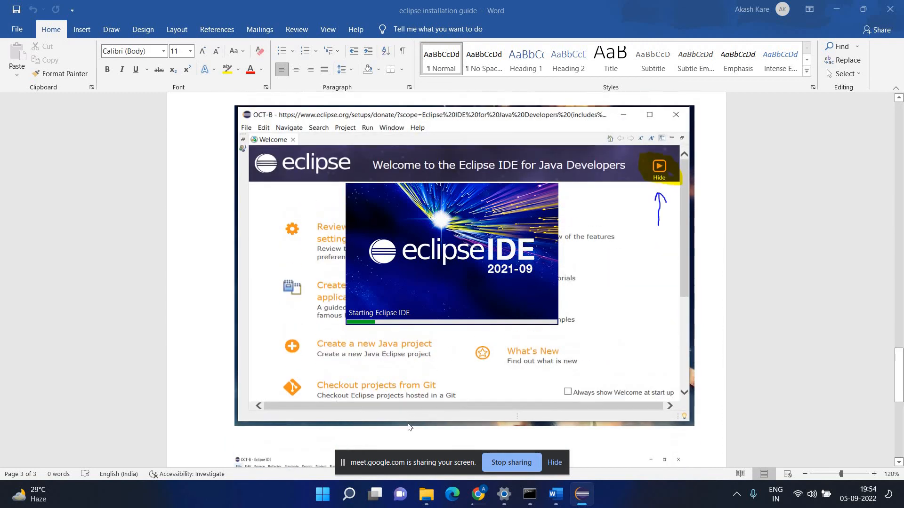
Maximize the Eclipse window, then check the installation guide in Word.
scroll(342, 404, up, 3)
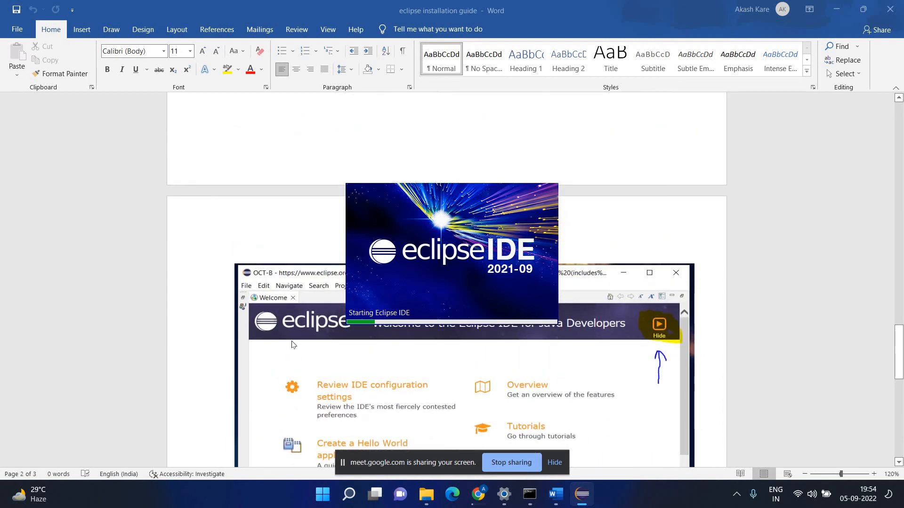
scroll(393, 133, down, 4)
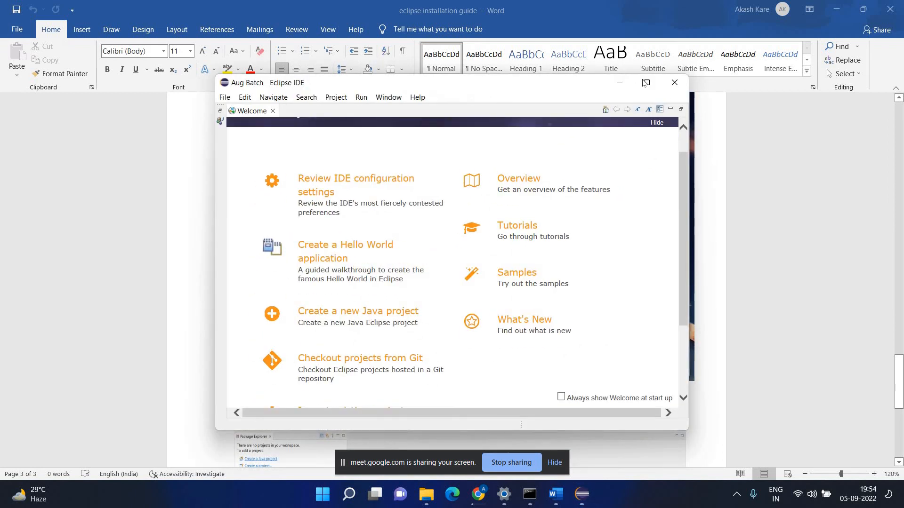
click(647, 83)
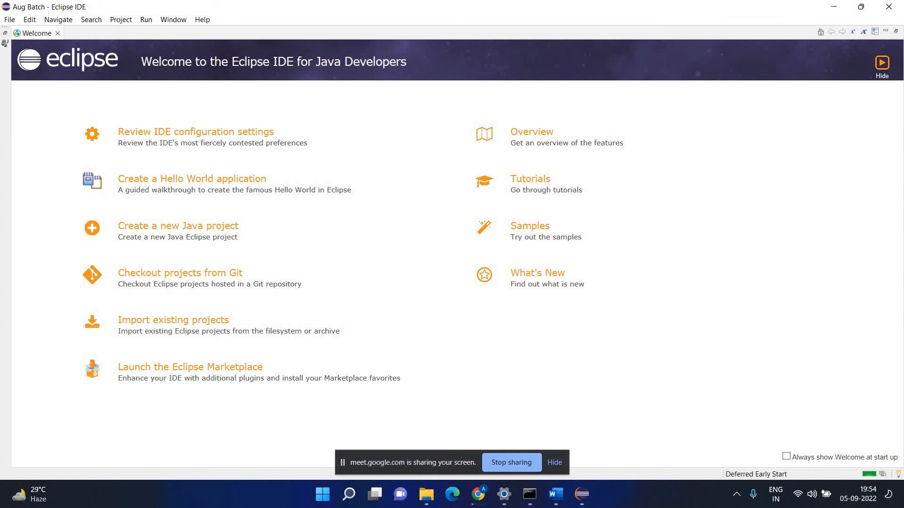
click(560, 497)
scroll(391, 259, up, 1)
scroll(391, 259, up, 1)
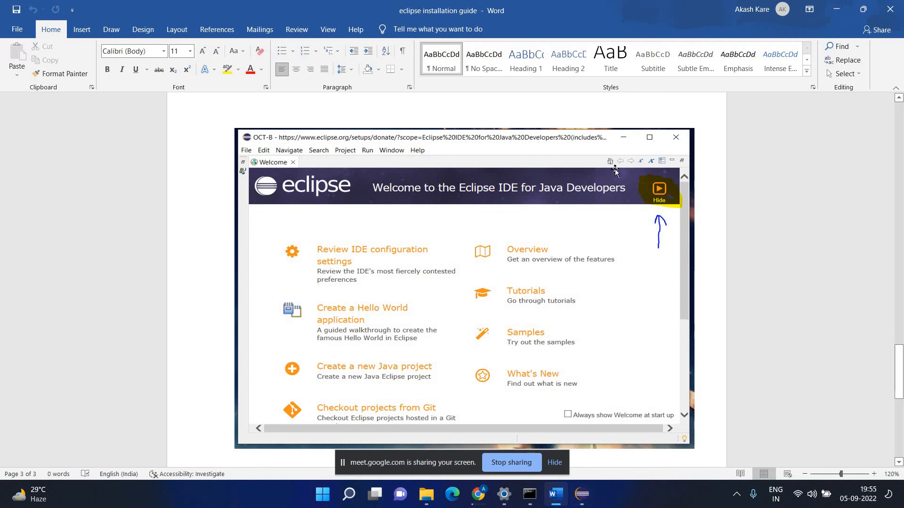
Hide the Eclipse Welcome page, consult the guide, and return to the workbench.
key(alt+Tab)
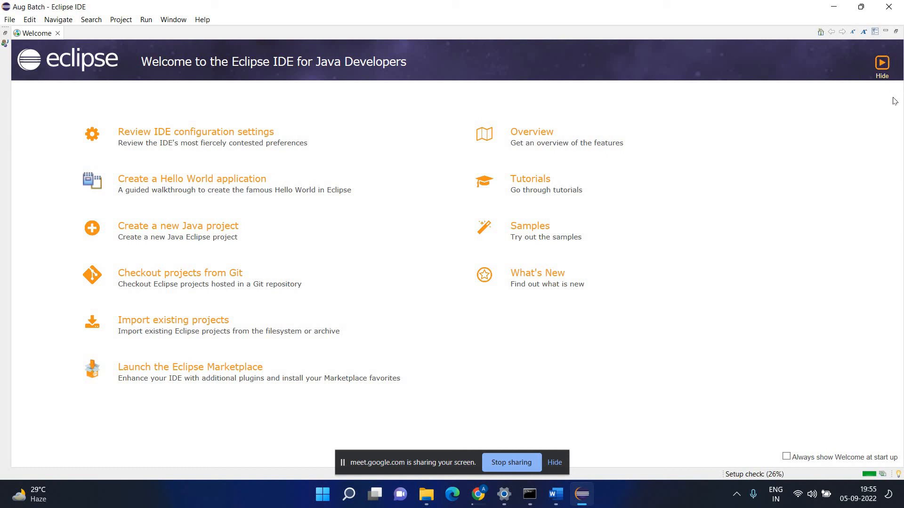
click(885, 68)
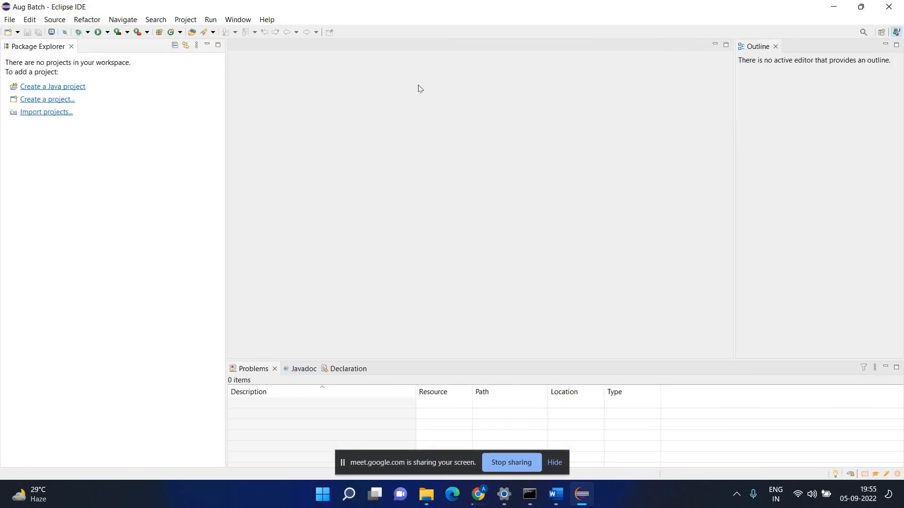
click(556, 494)
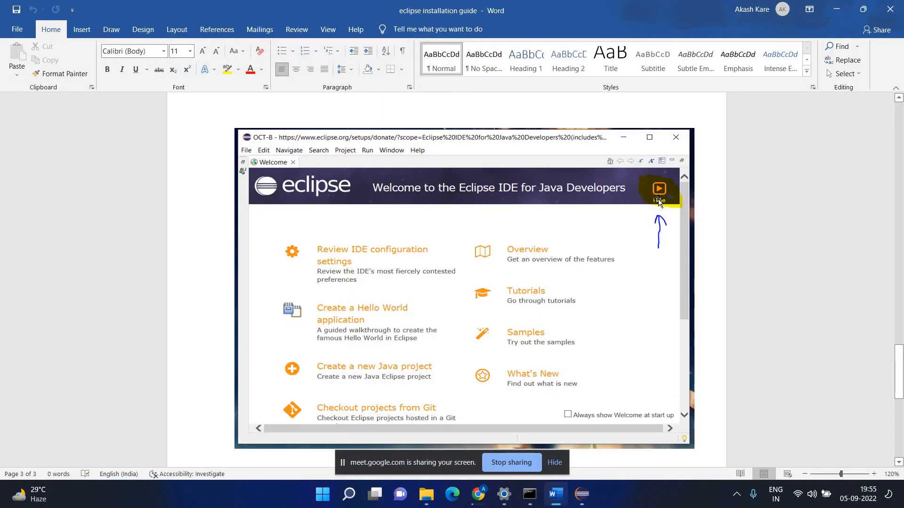
scroll(659, 202, down, 6)
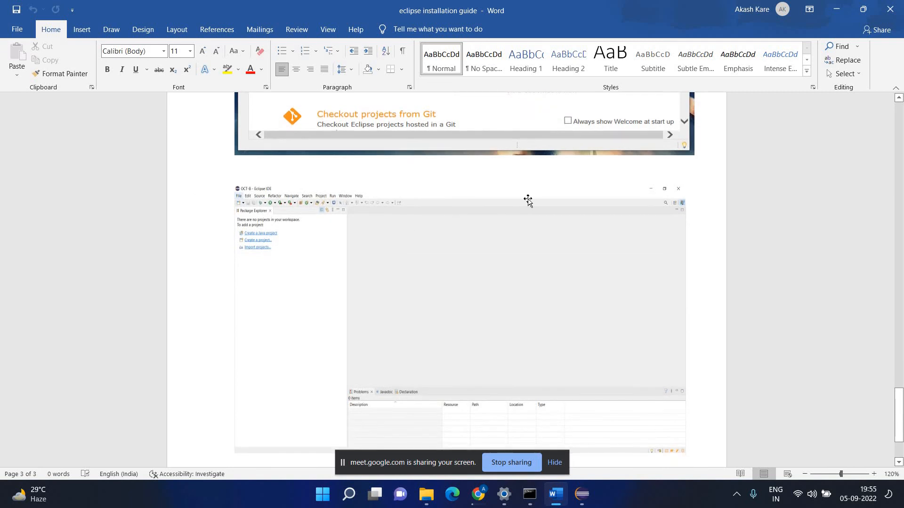
scroll(528, 200, down, 2)
click(583, 495)
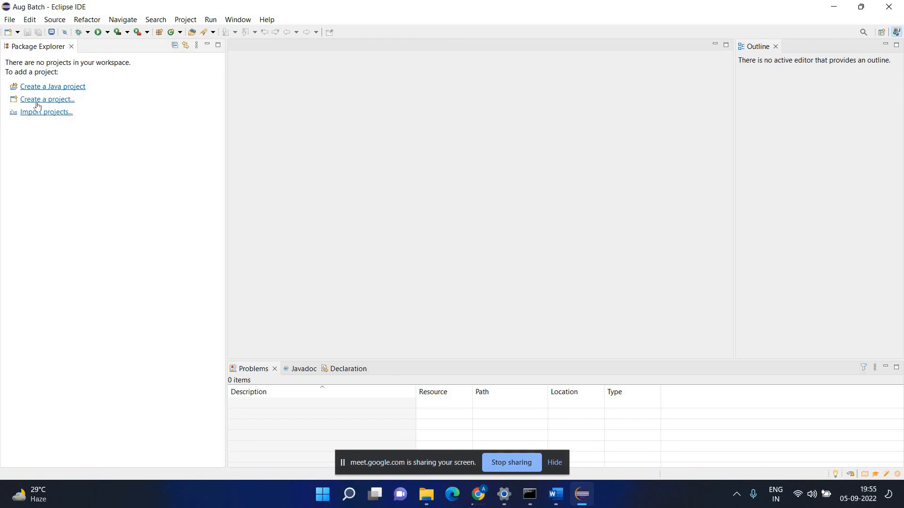
Explore the File > New menu, opening and cancelling the New Java Project wizard once.
click(14, 19)
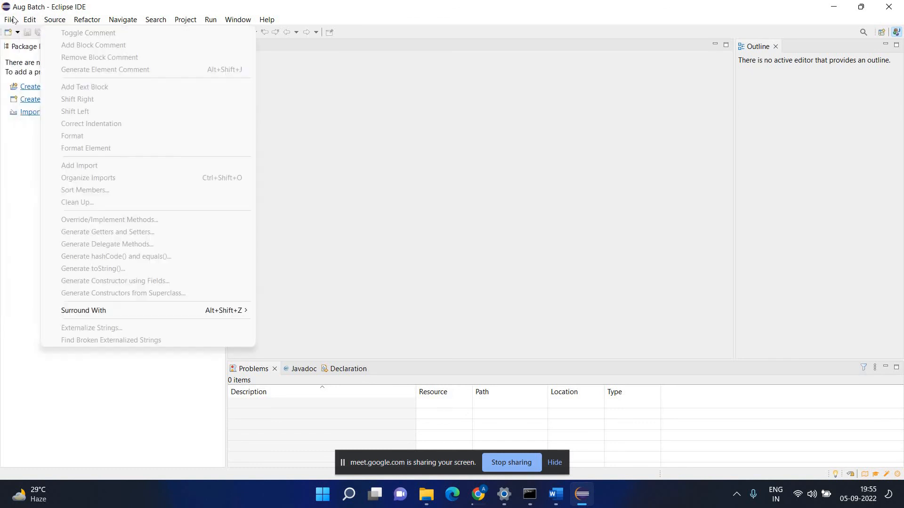
mouse_move(151, 33)
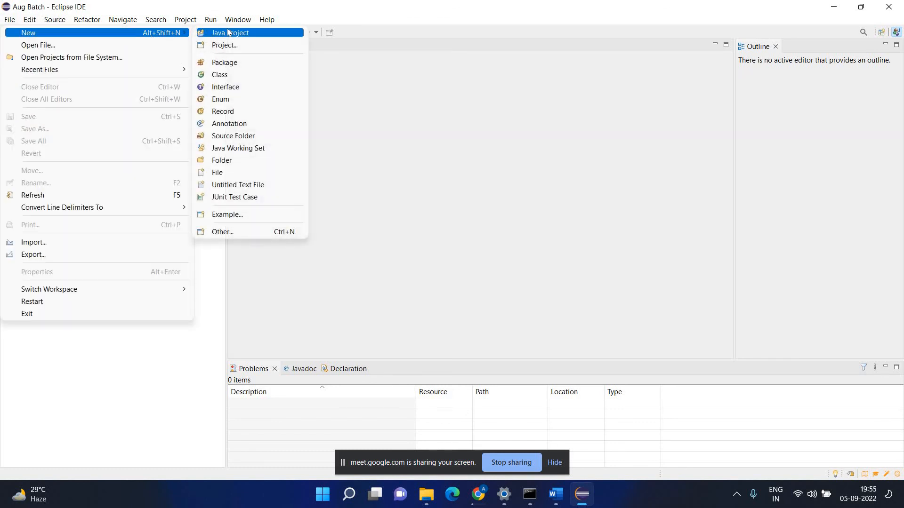
click(362, 82)
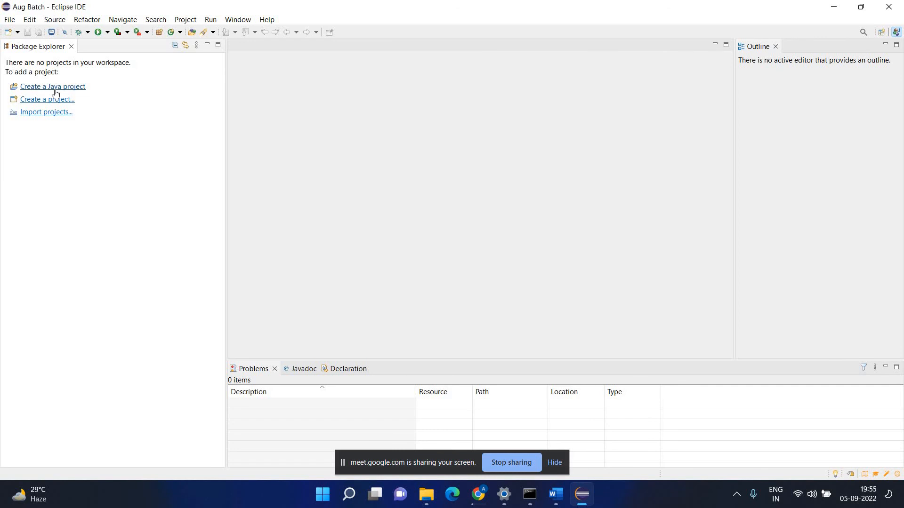
click(10, 20)
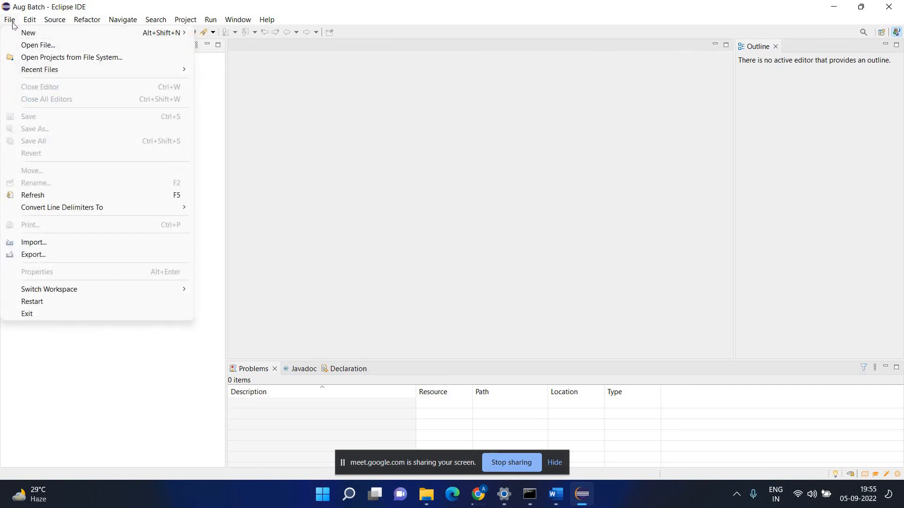
mouse_move(27, 33)
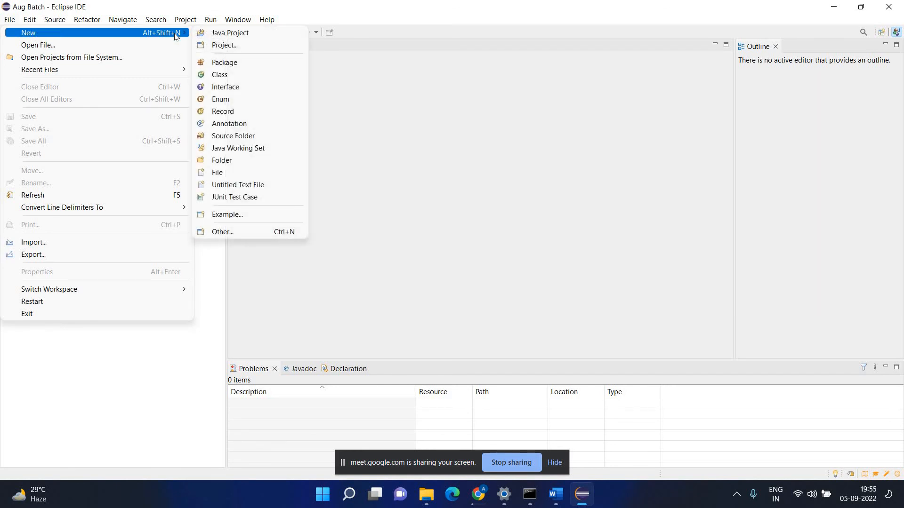
click(235, 32)
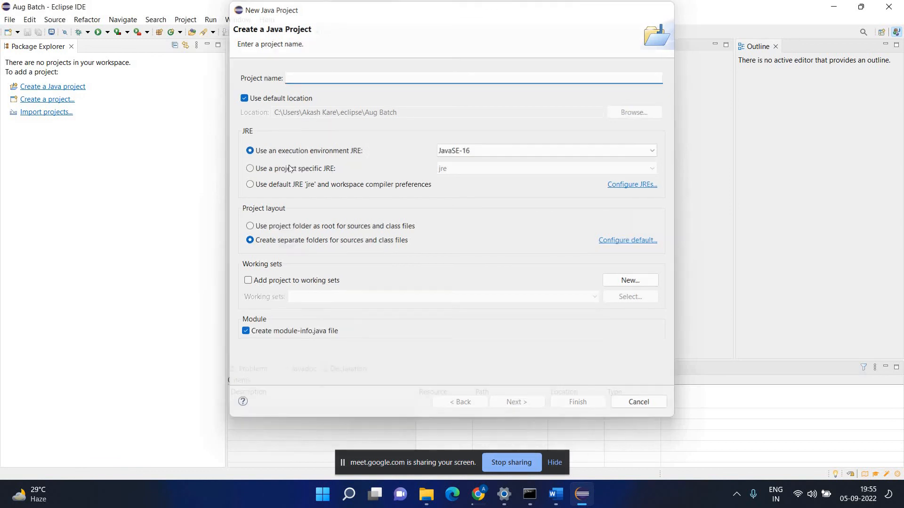
key(Escape)
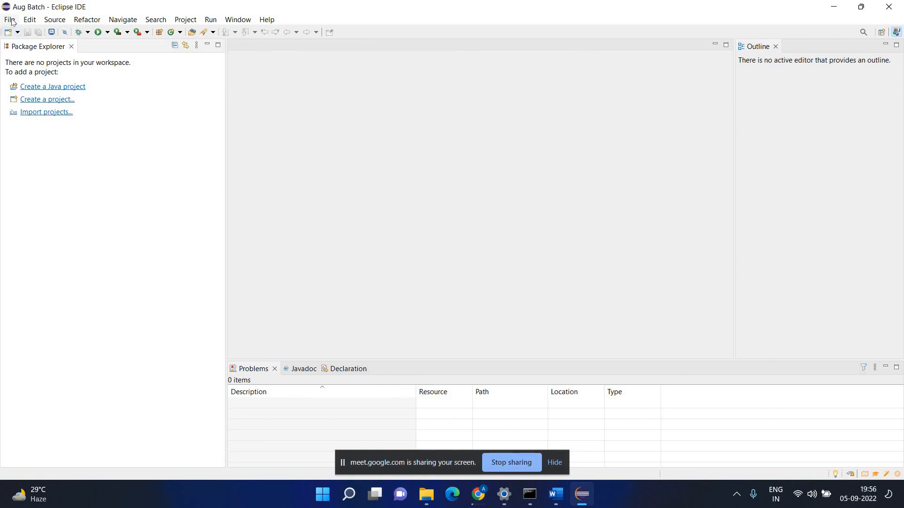
Create Java project TestingDemo via File > New > Java Project, choosing JavaSE-1.8 as JRE.
click(10, 20)
mouse_move(104, 33)
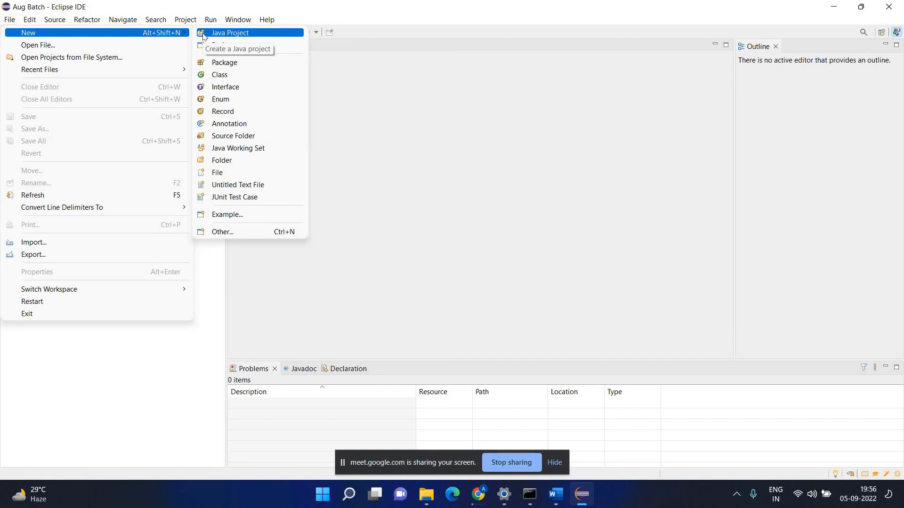
click(203, 37)
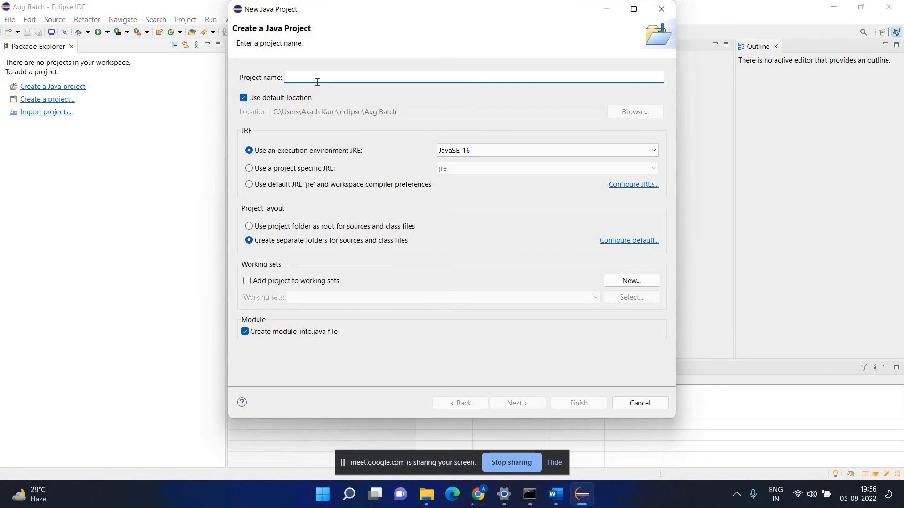
text(Tes)
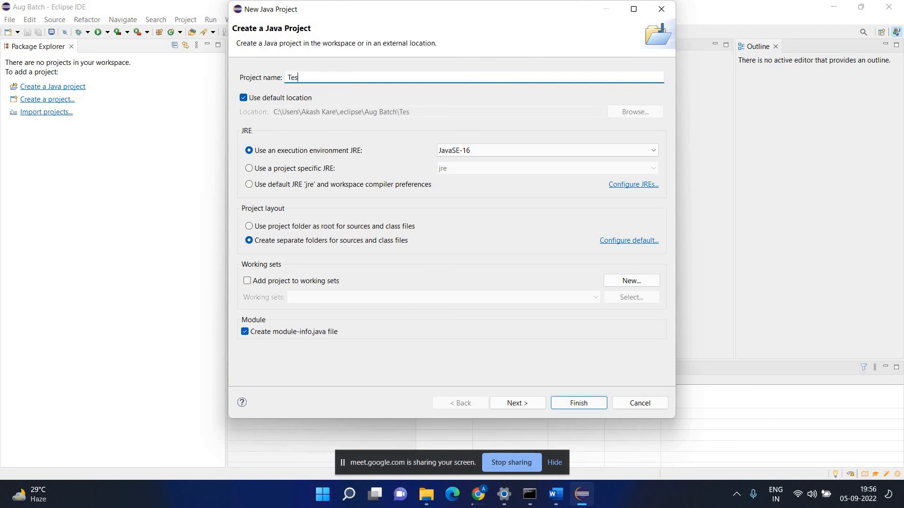
text(tingDemo)
click(492, 150)
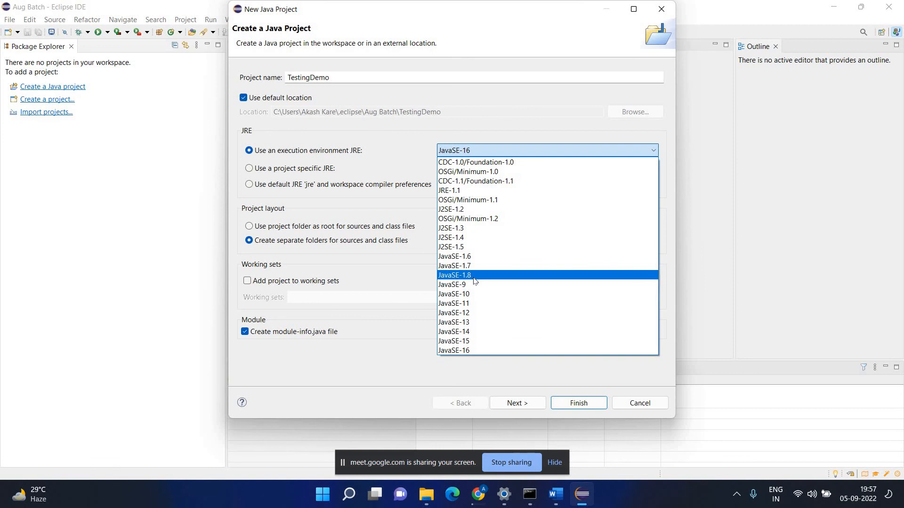
click(476, 280)
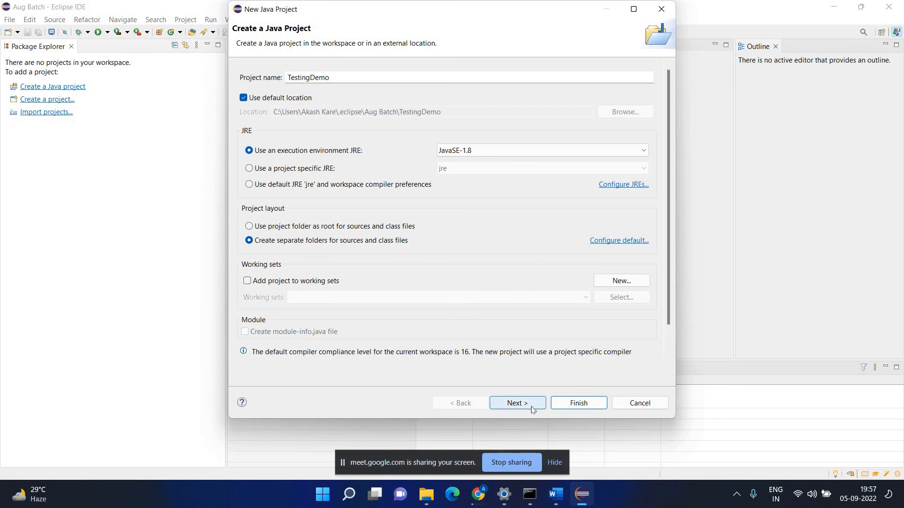
click(581, 405)
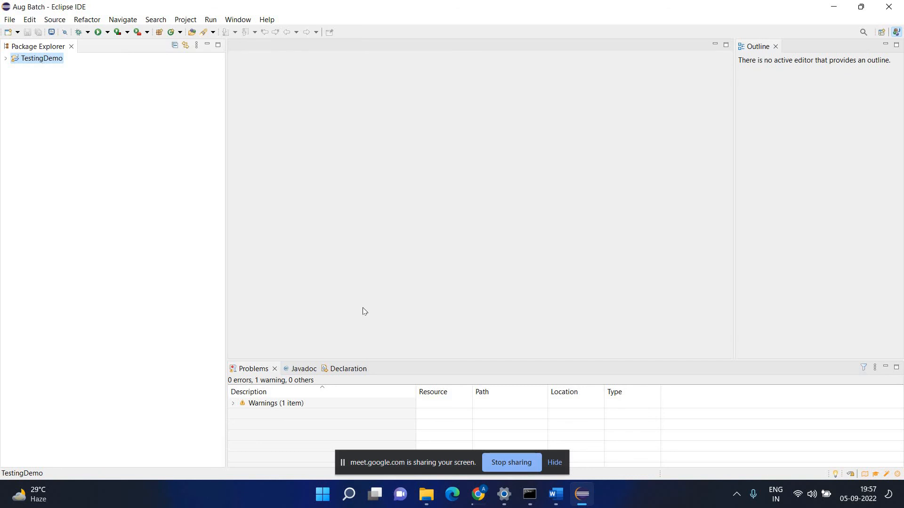
Bring the Word guide forward, scroll back up through it, and close Word.
click(551, 494)
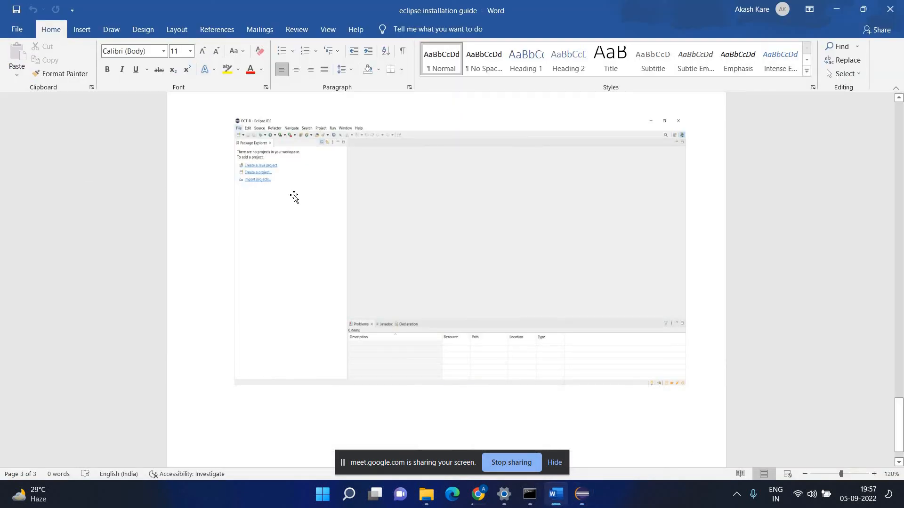
scroll(293, 196, down, 2)
scroll(221, 240, up, 3)
scroll(303, 238, up, 2)
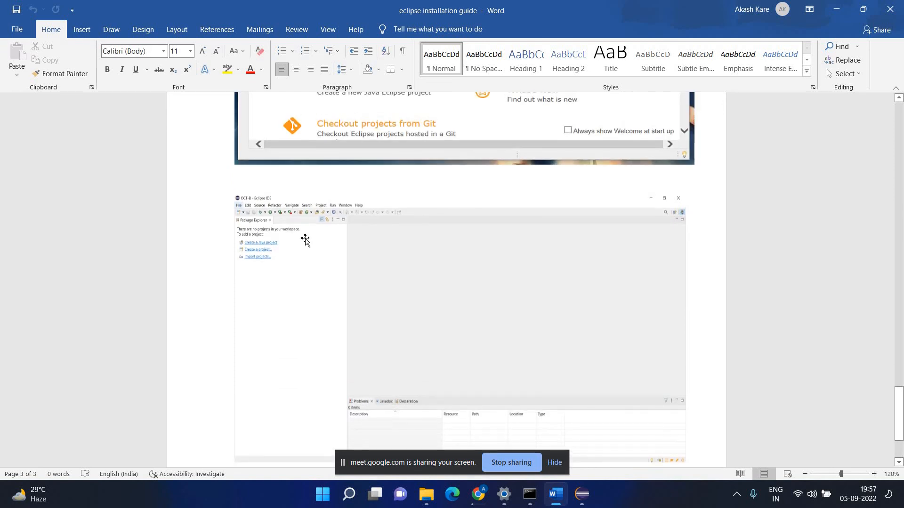
scroll(295, 178, down, 4)
scroll(273, 169, up, 1)
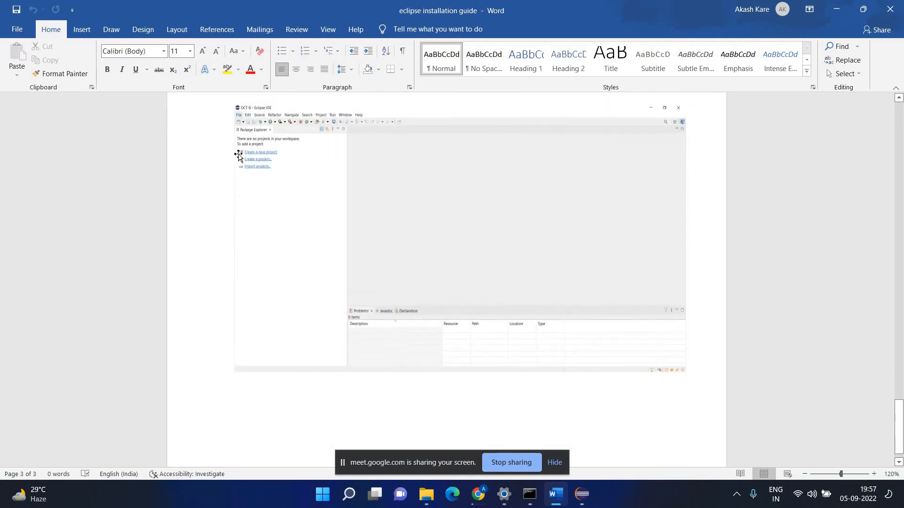
scroll(537, 211, up, 1)
scroll(537, 212, up, 1)
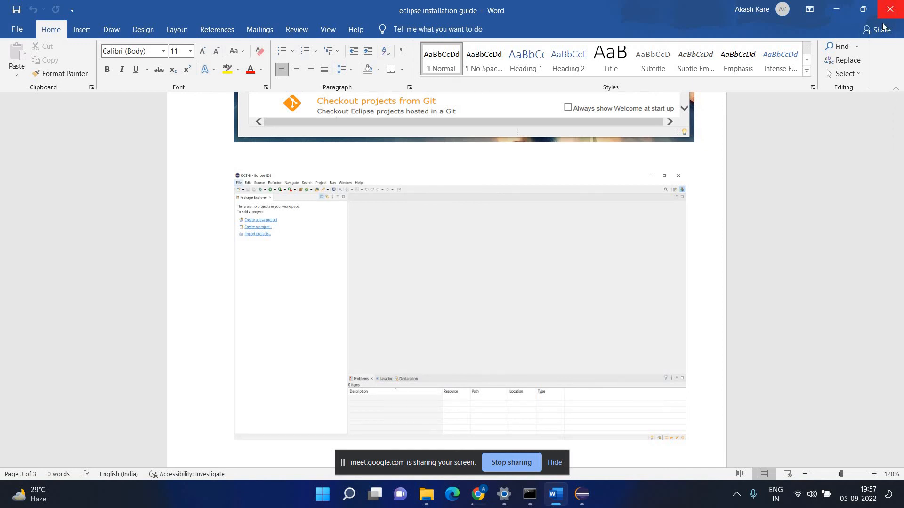
click(890, 9)
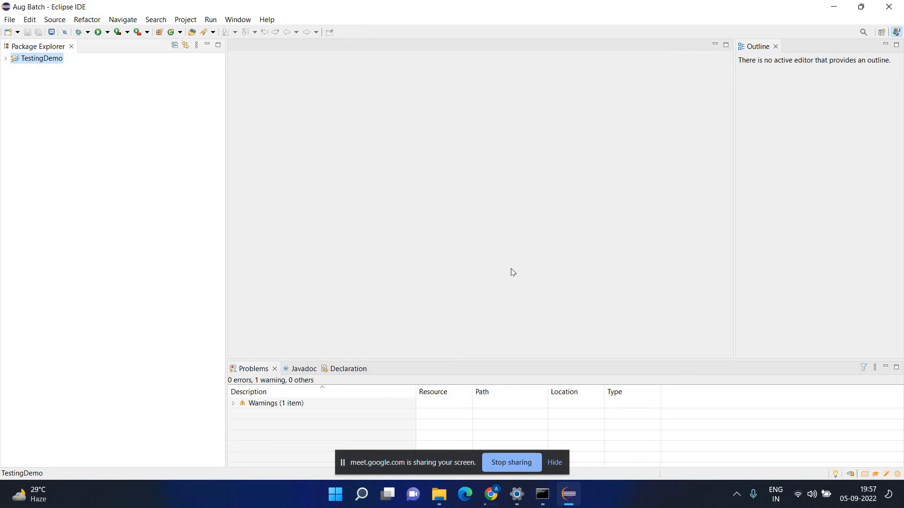
Expand TestingDemo, browse then collapse JRE System Library [JavaSE-1.8], and select src.
double_click(49, 60)
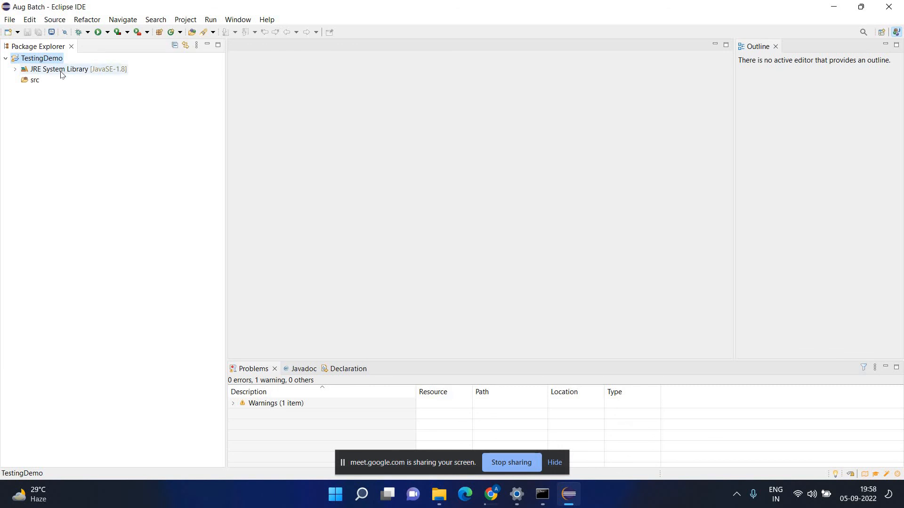
click(59, 72)
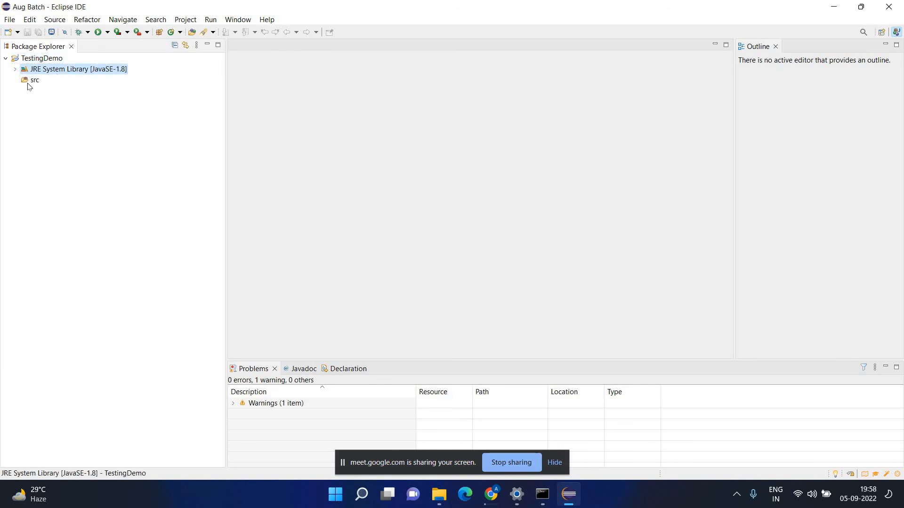
double_click(54, 72)
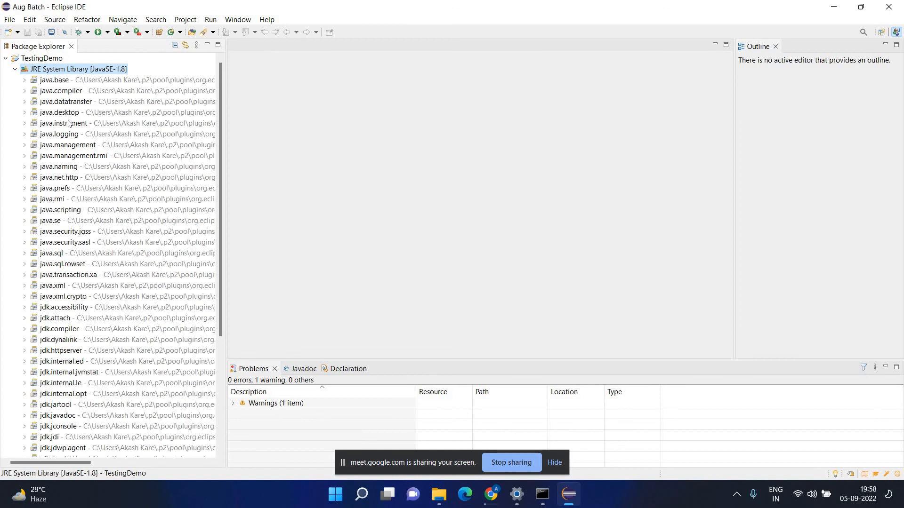
scroll(63, 156, down, 1)
scroll(62, 156, down, 5)
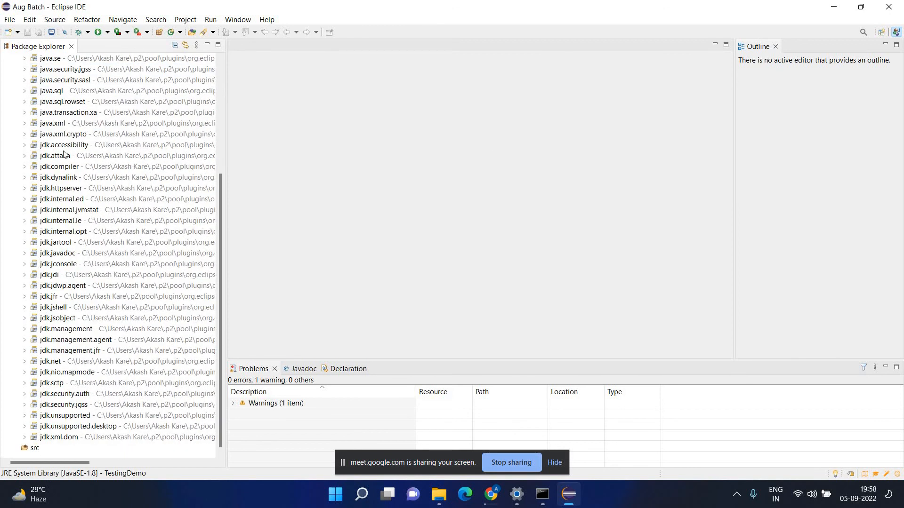
scroll(63, 150, up, 7)
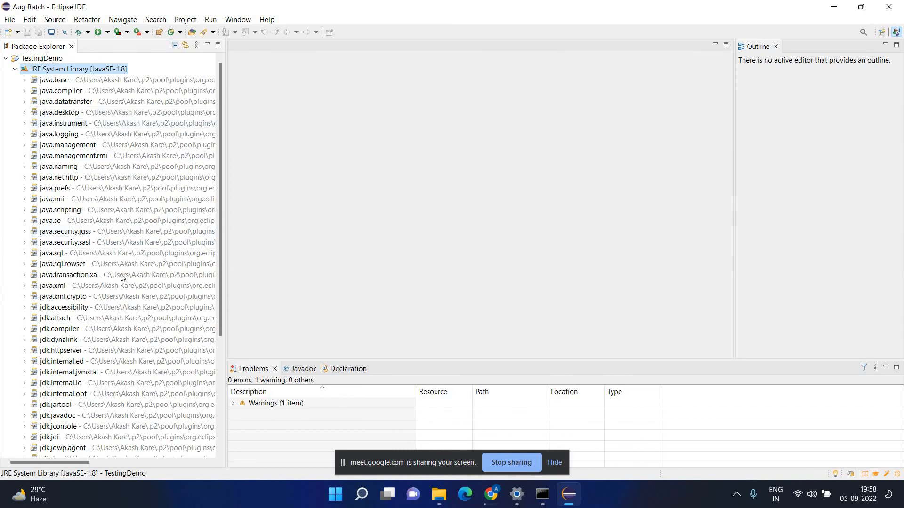
click(15, 70)
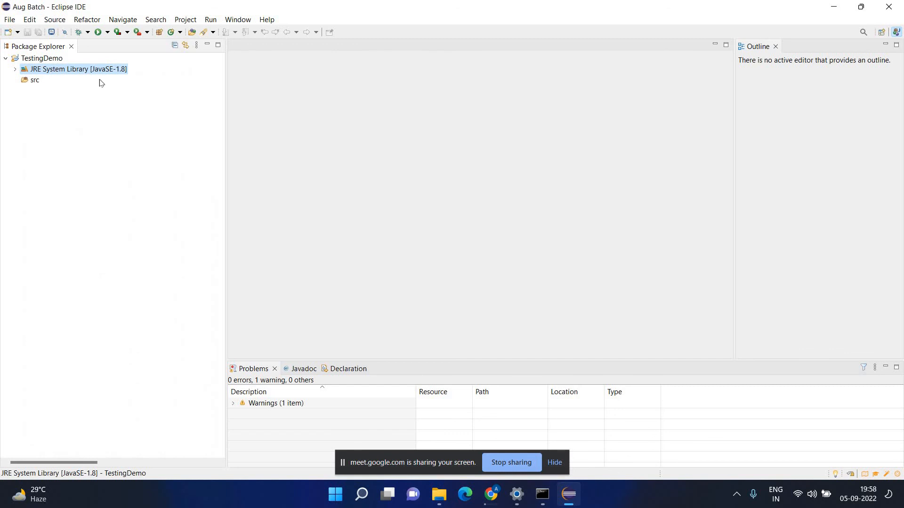
click(33, 83)
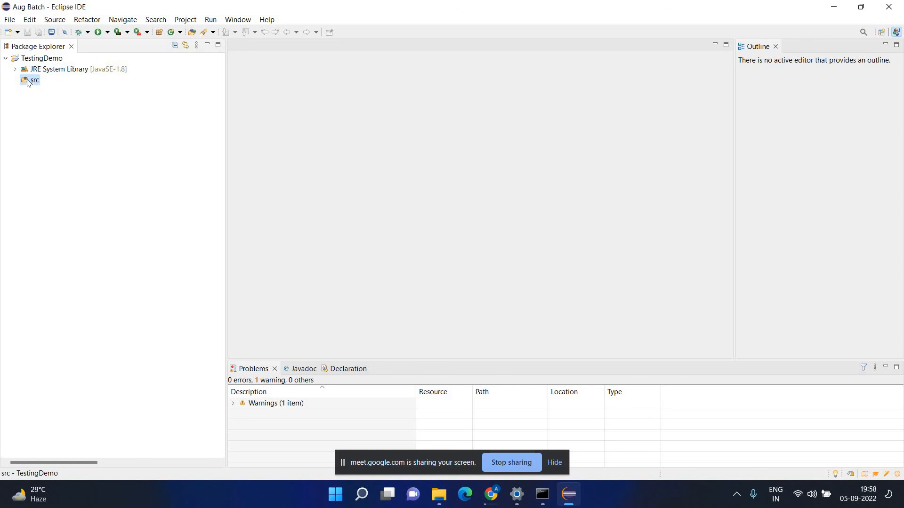
Open the New Java Package dialog for TestingDemo/src from its New > Package context menu.
right_click(28, 81)
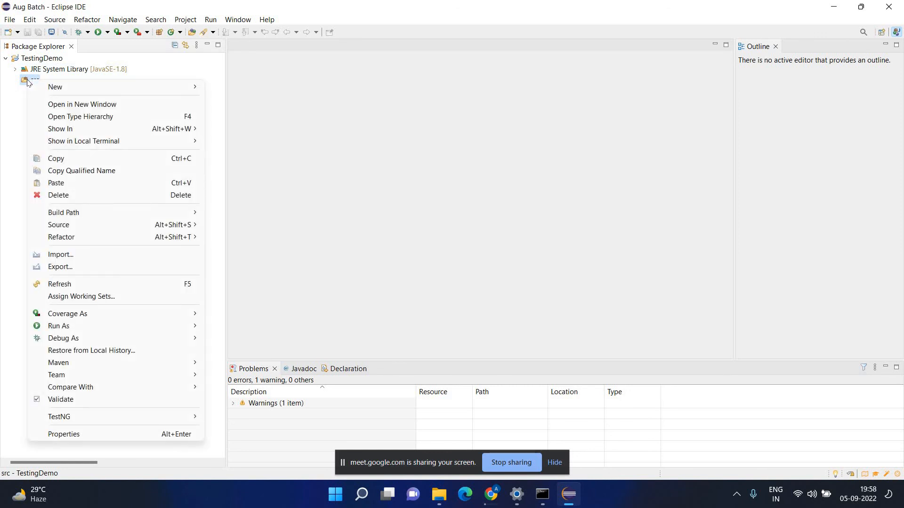
click(37, 80)
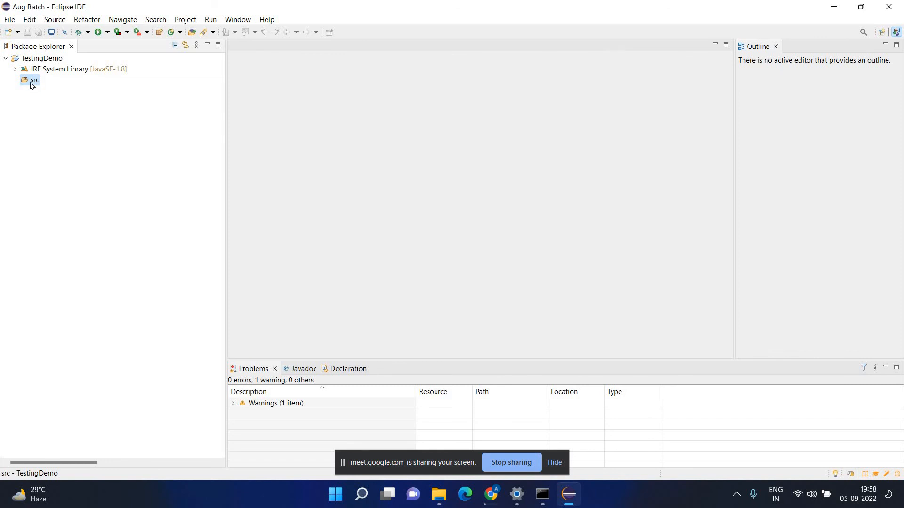
right_click(30, 82)
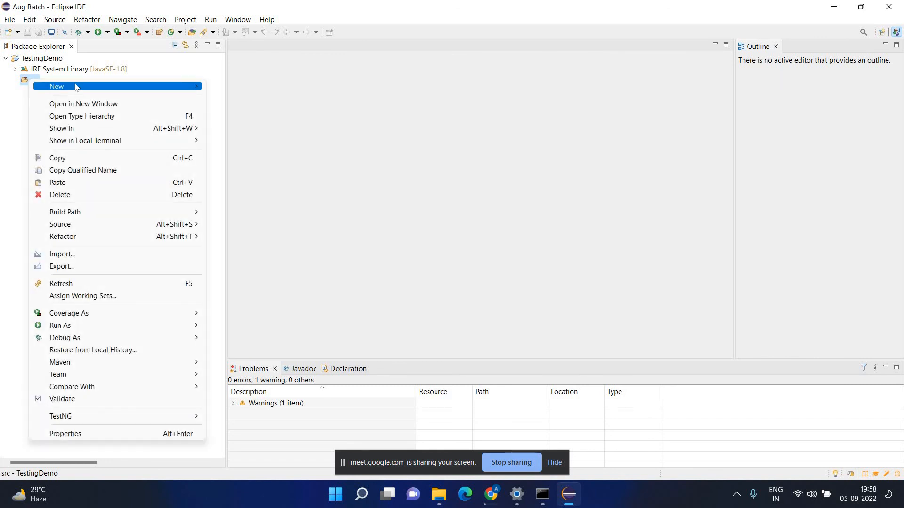
mouse_move(78, 87)
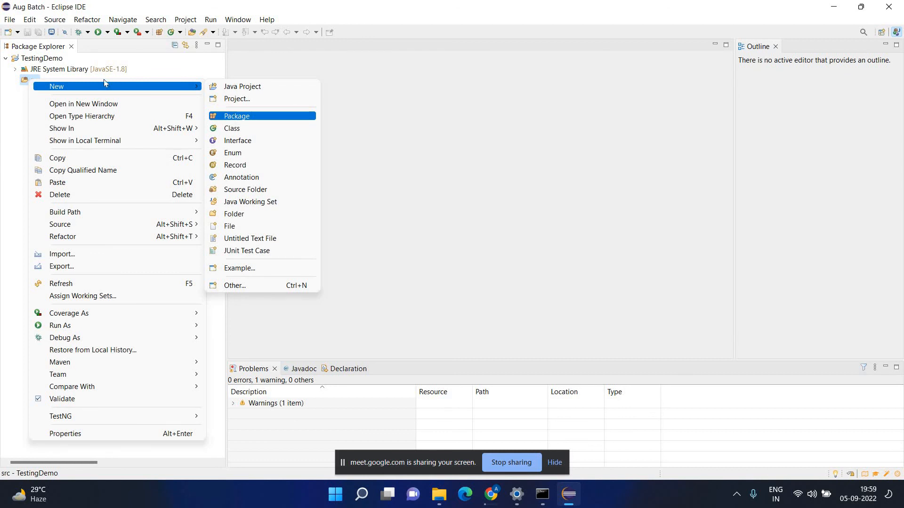
click(30, 81)
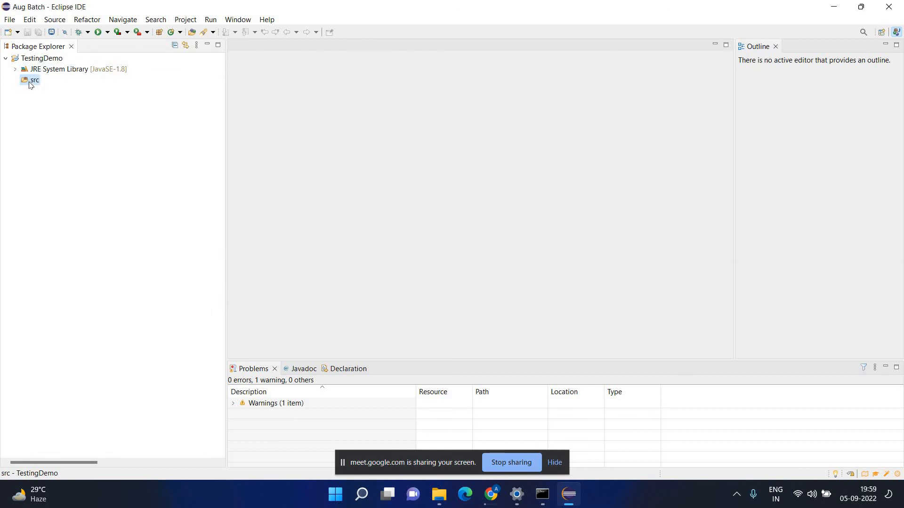
right_click(30, 83)
mouse_move(195, 92)
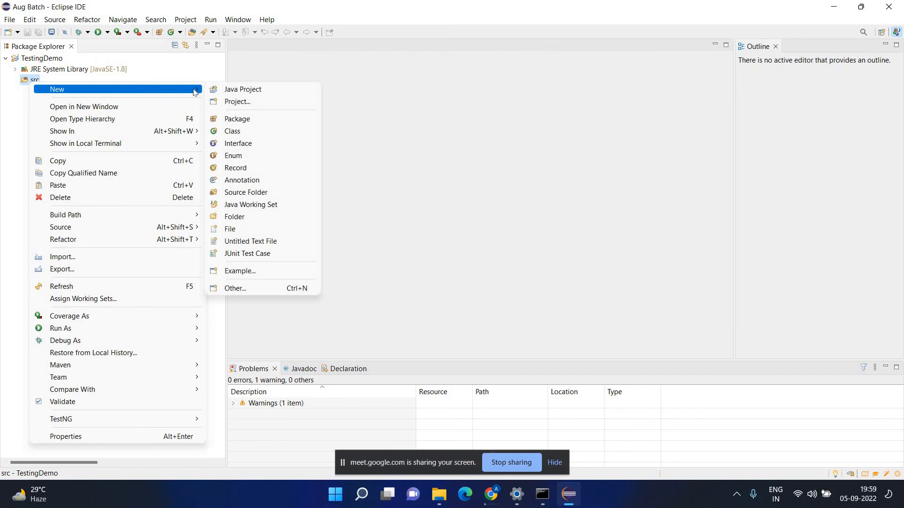
click(243, 120)
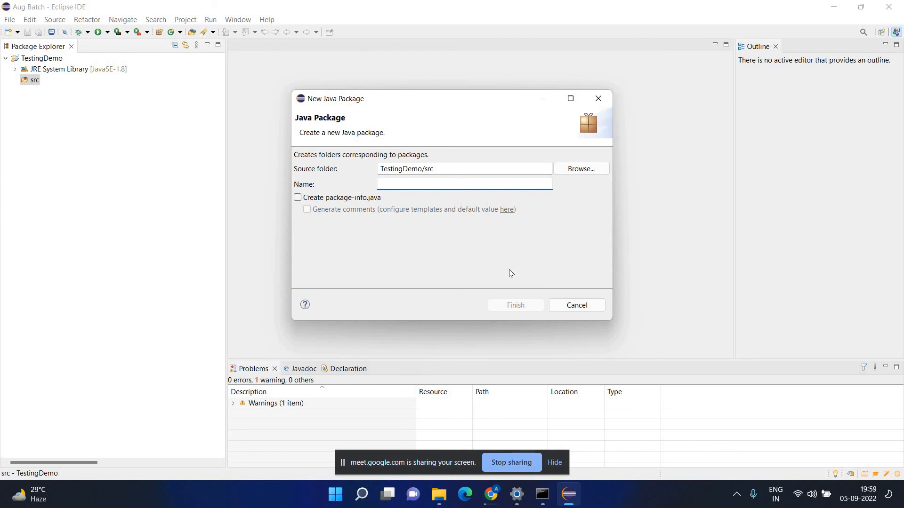
Name the package basicPrograms, leave package-info.java unchecked, and finish.
text(basicProg)
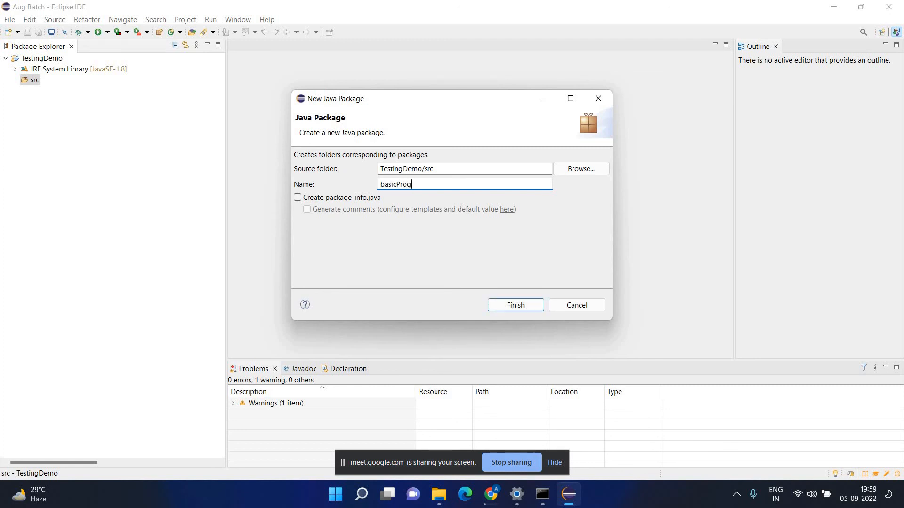
text(rams)
click(325, 199)
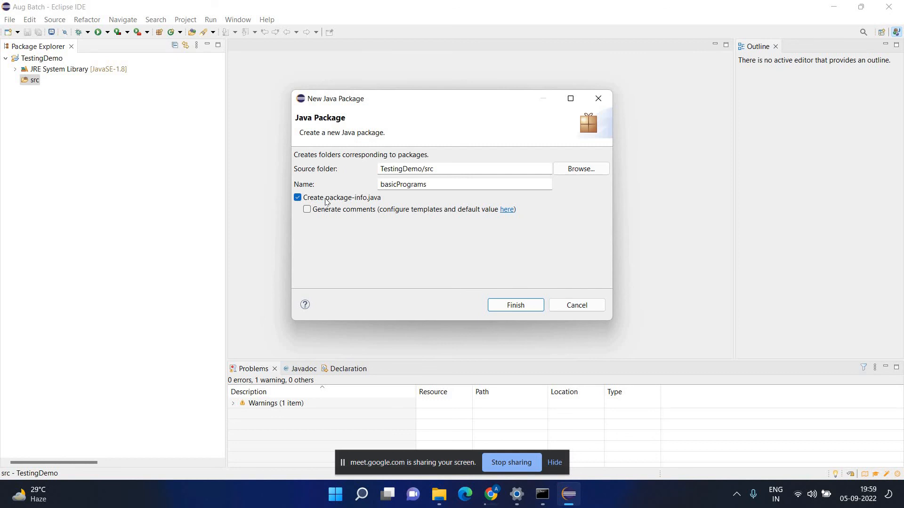
click(327, 199)
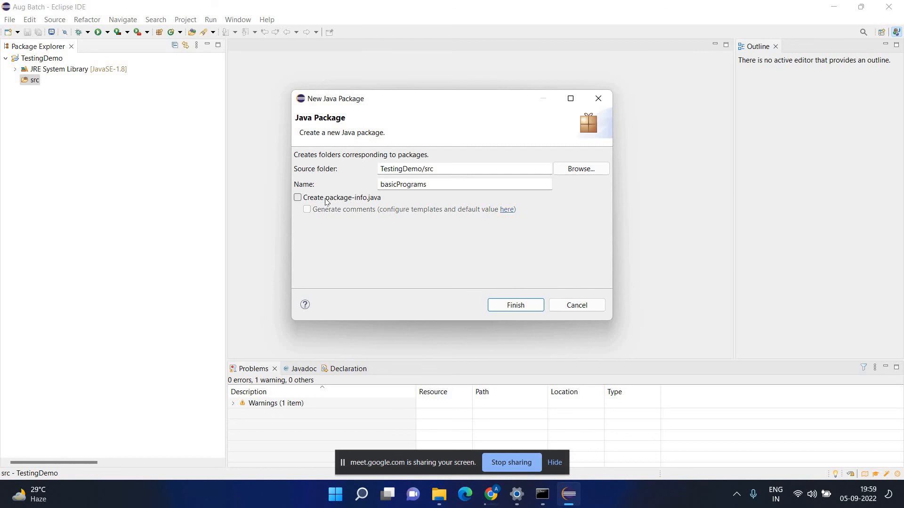
click(521, 307)
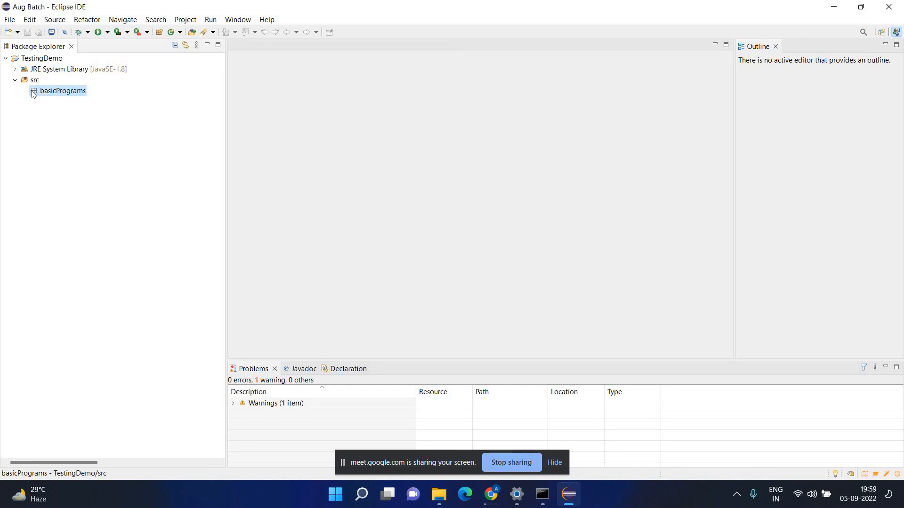
Open the New Java Class dialog for basicPrograms via New > Class, reopening it after closing once.
right_click(56, 93)
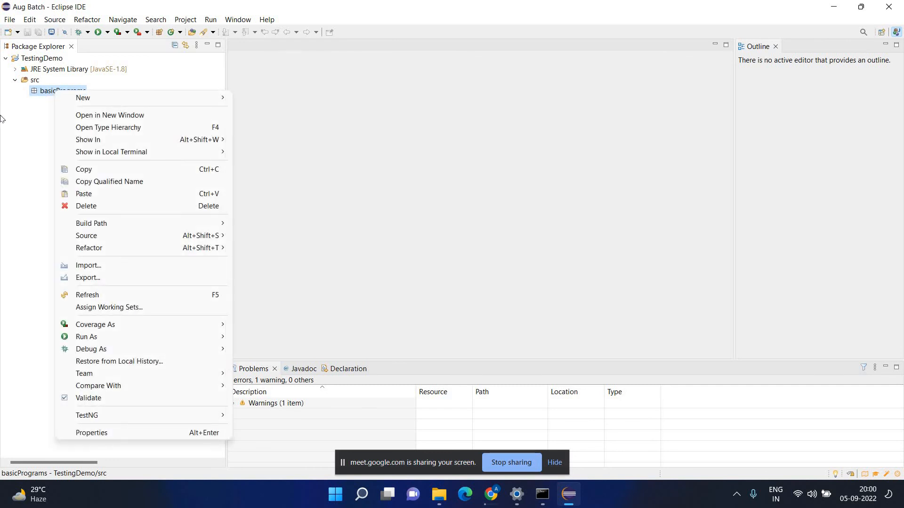
click(21, 83)
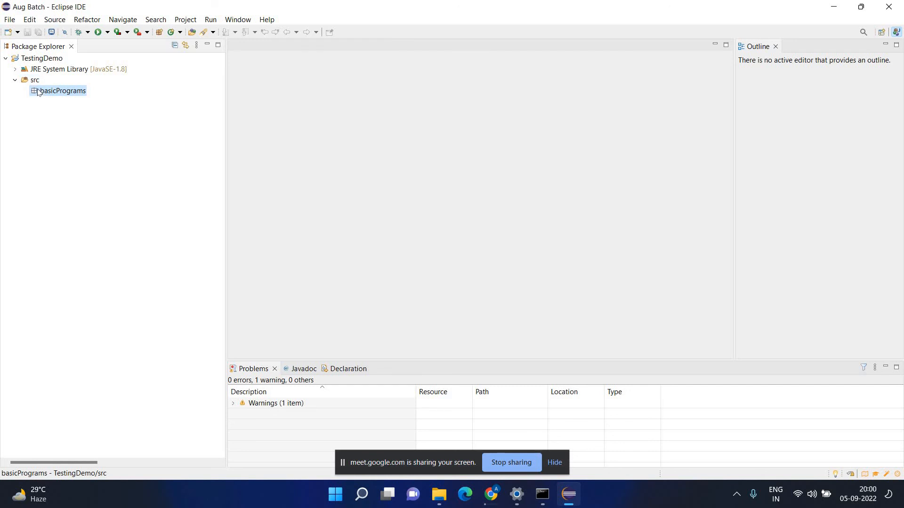
right_click(38, 91)
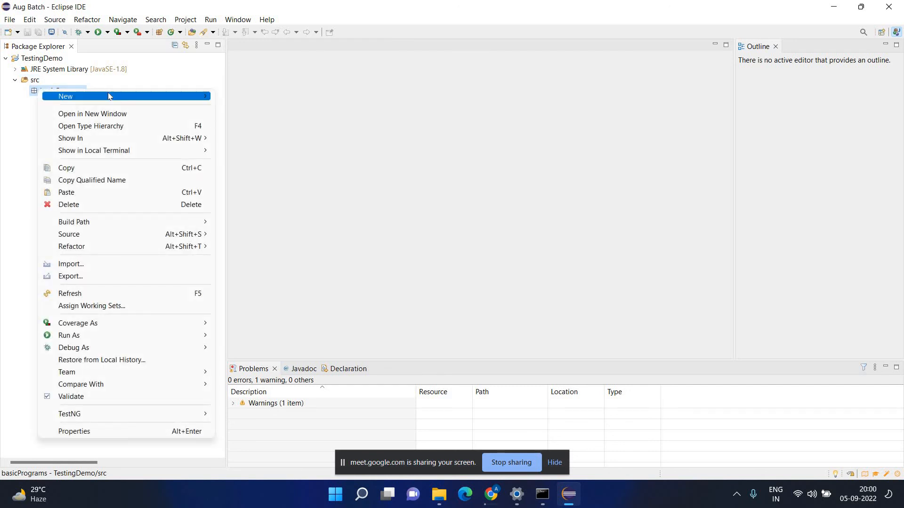
mouse_move(109, 96)
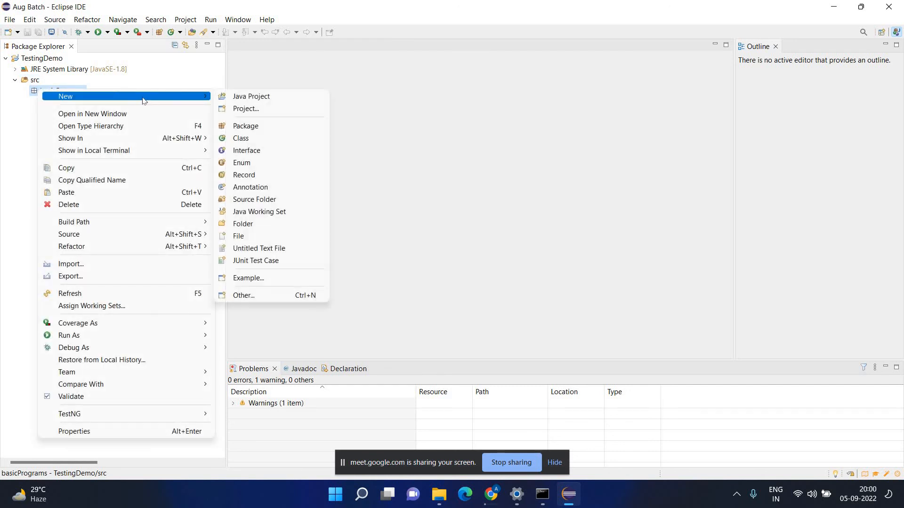
click(245, 138)
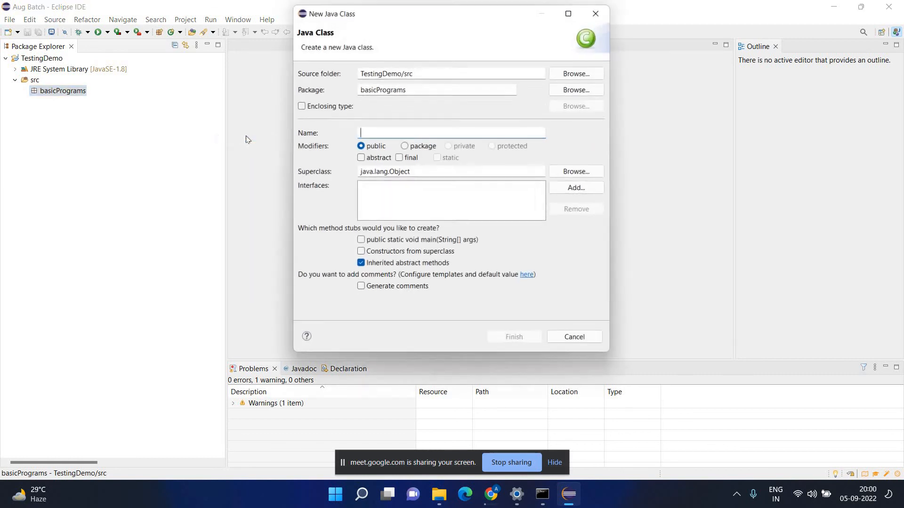
click(598, 11)
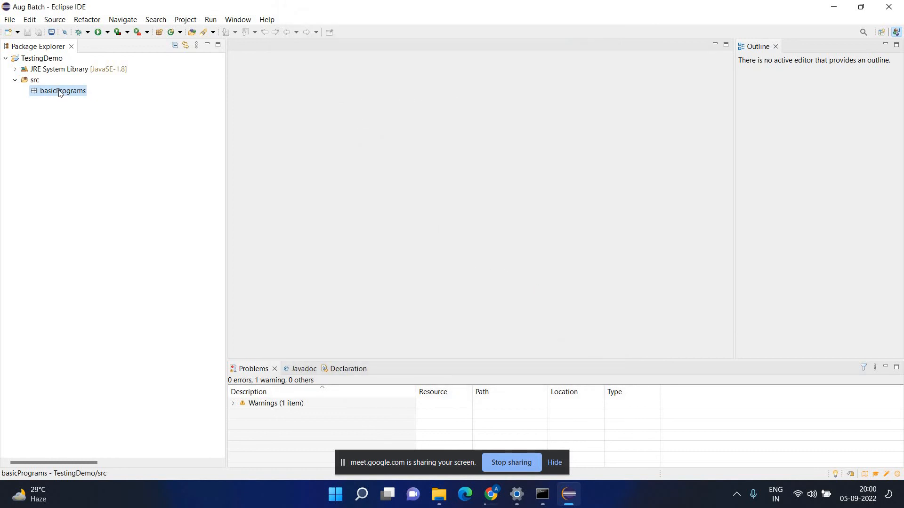
right_click(61, 92)
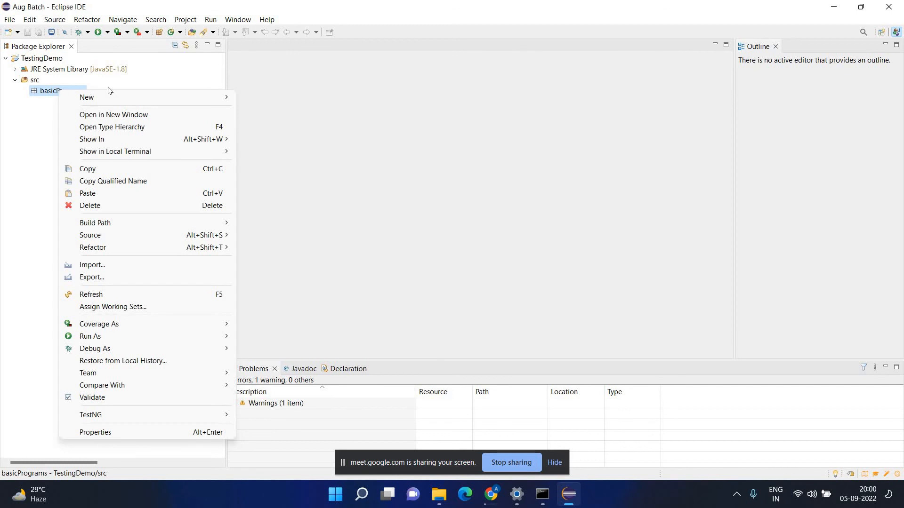
mouse_move(160, 97)
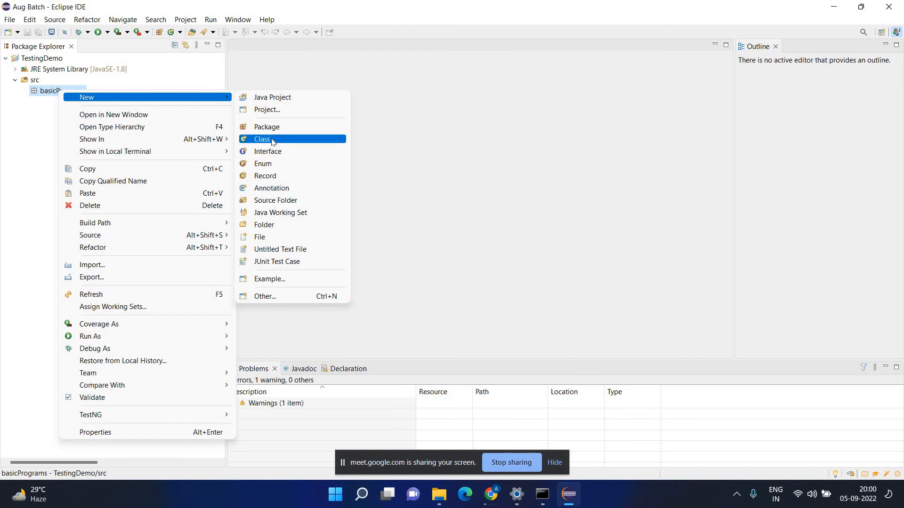
click(272, 140)
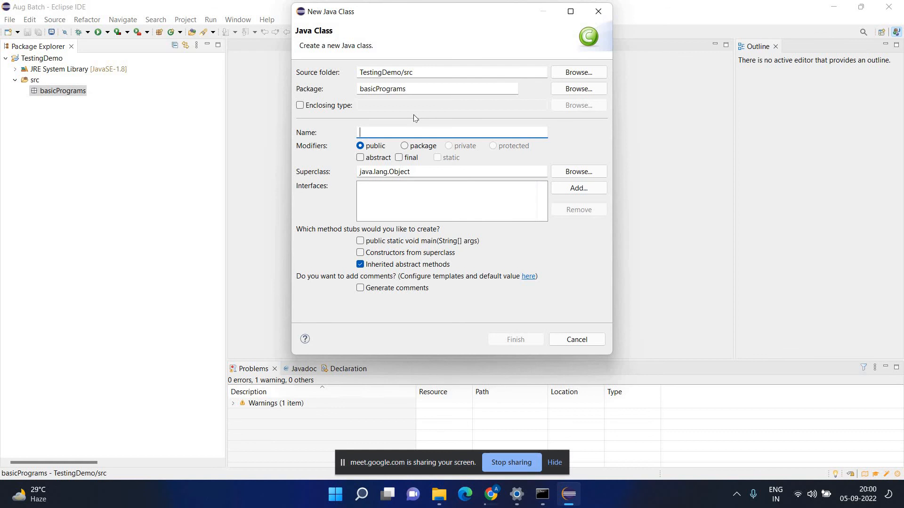
Enter FirstProg as the new class name, retyping it after a lowercase attempt.
text(FirstProg)
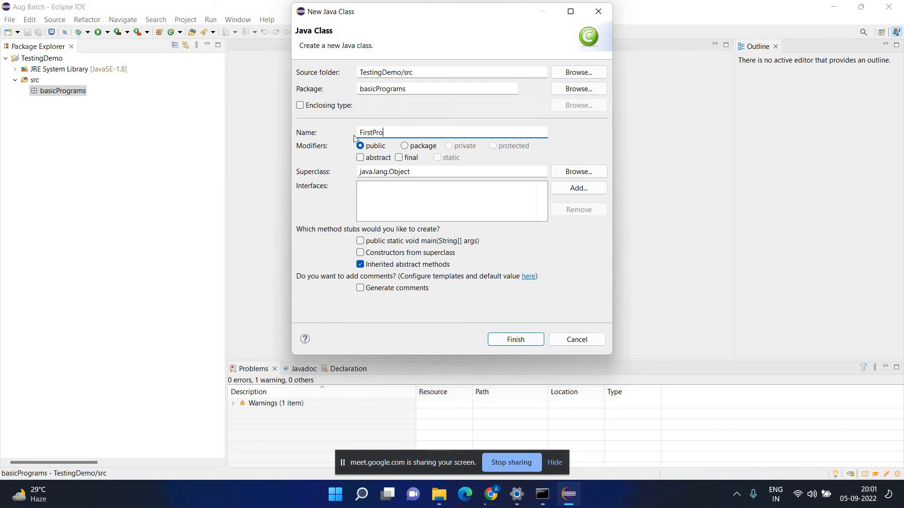
key(ctrl+a)
key(BackSpace)
text(first)
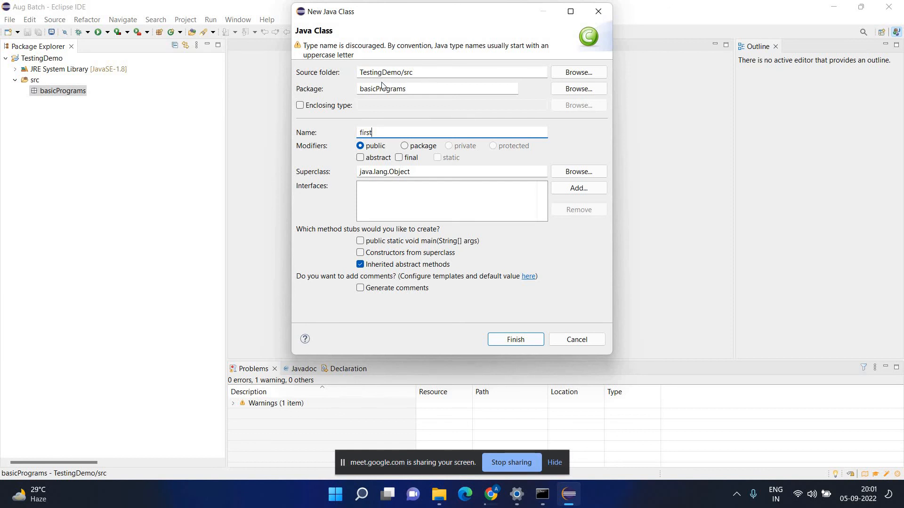
key(BackSpace)
key(BackSpace)
key(BackSpace)
key(BackSpace)
key(BackSpace)
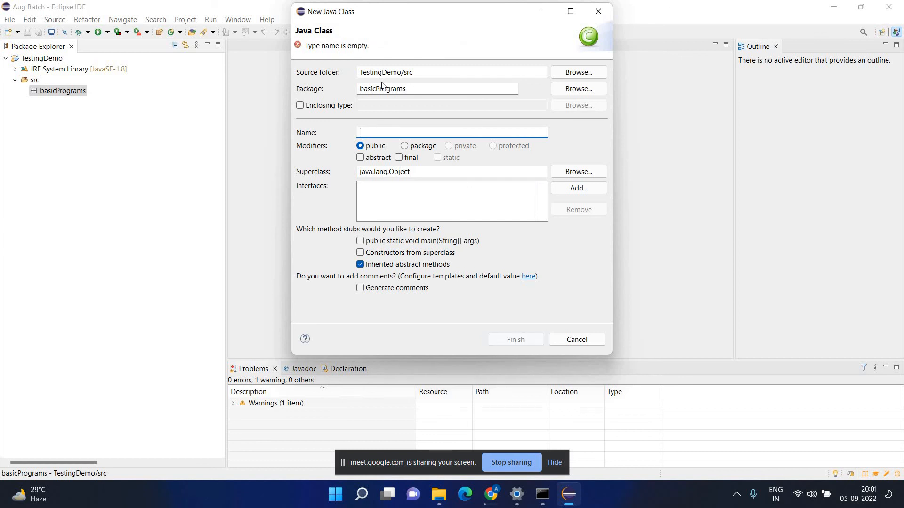
text(FirstPr)
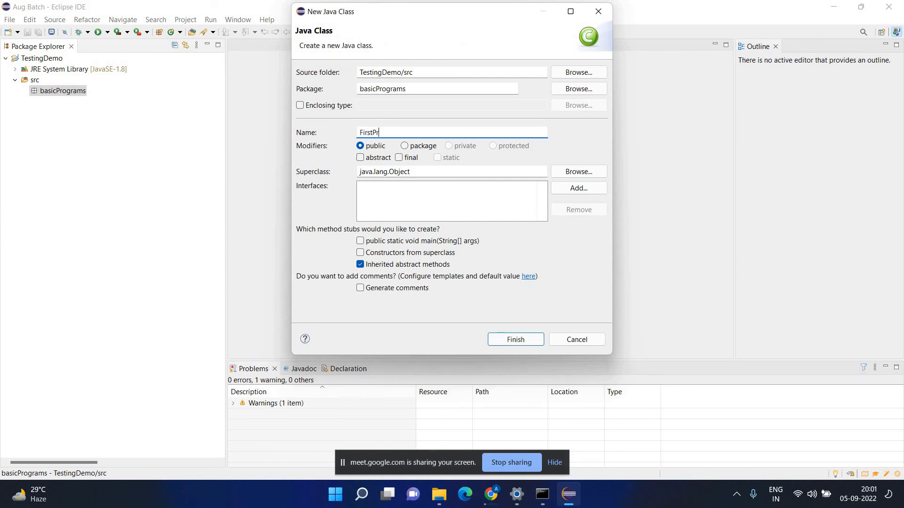
text(og)
Untick inherited abstract methods, tick the public static void main stub, and finish.
click(393, 268)
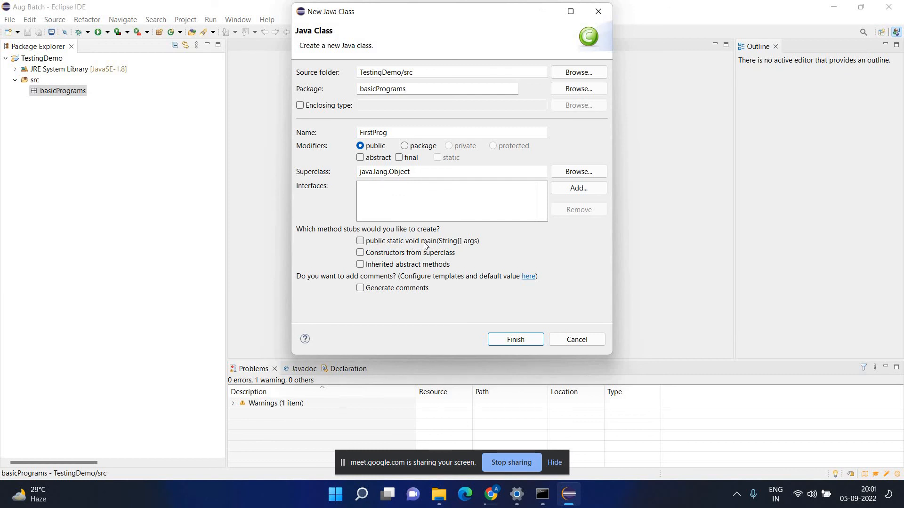
click(377, 249)
click(400, 251)
click(361, 242)
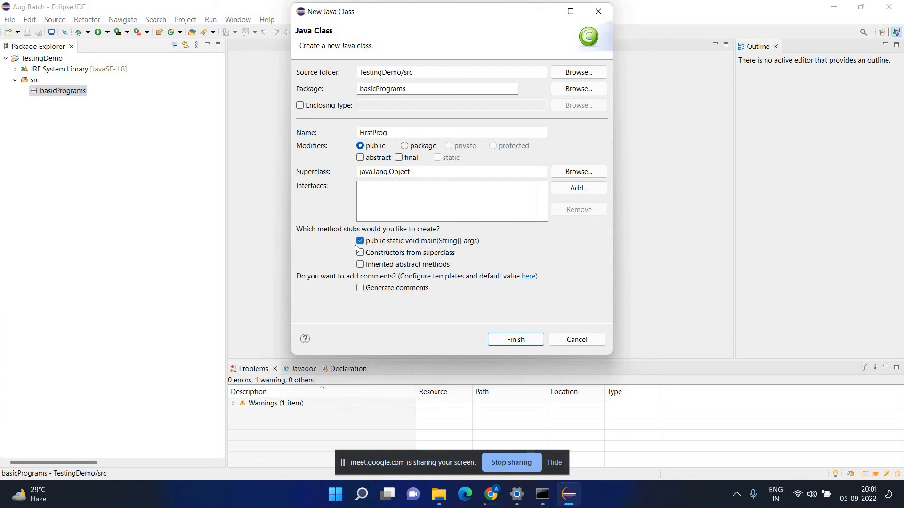
click(532, 343)
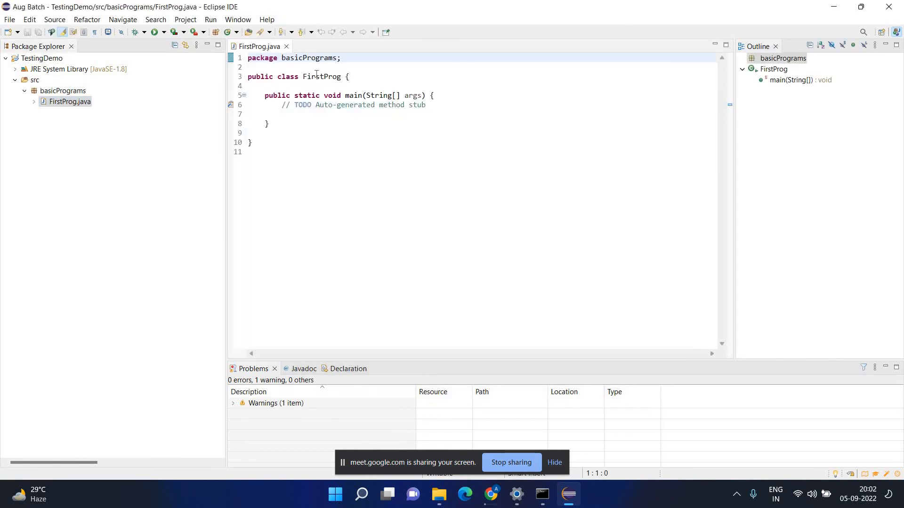
Select the FirstProg class name and main method lines, then clear the selection.
double_click(316, 77)
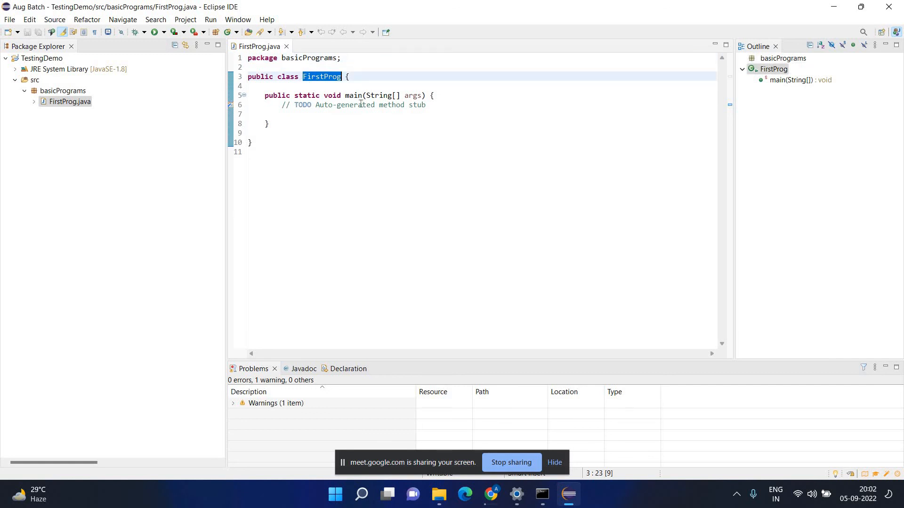
click(71, 106)
drag(262, 96, 281, 126)
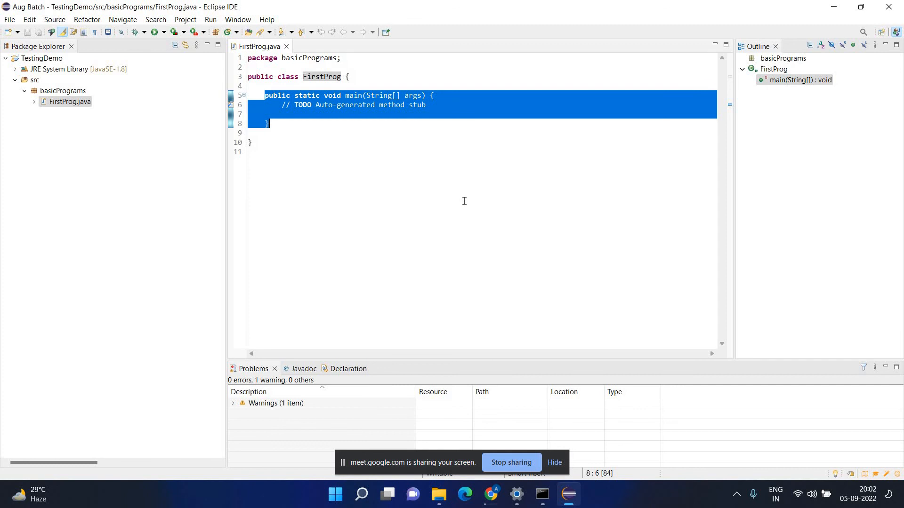
click(365, 173)
Enlarge the FirstProg.java editor font by two zoom steps, then deselect the code.
key(ctrl+a)
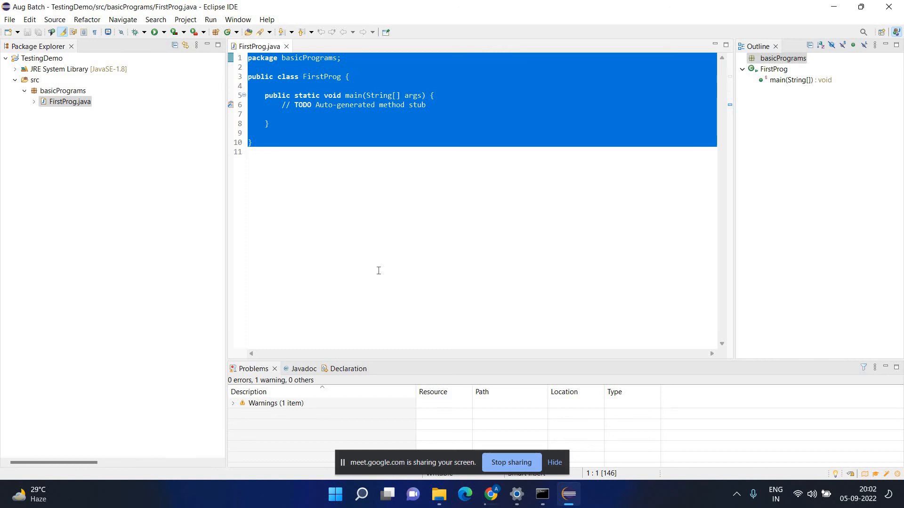
key(ctrl+plus)
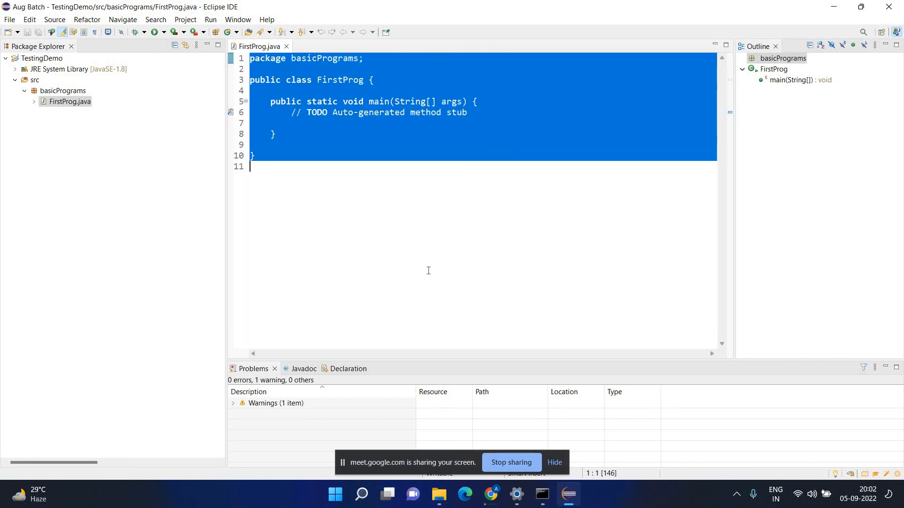
key(ctrl+plus)
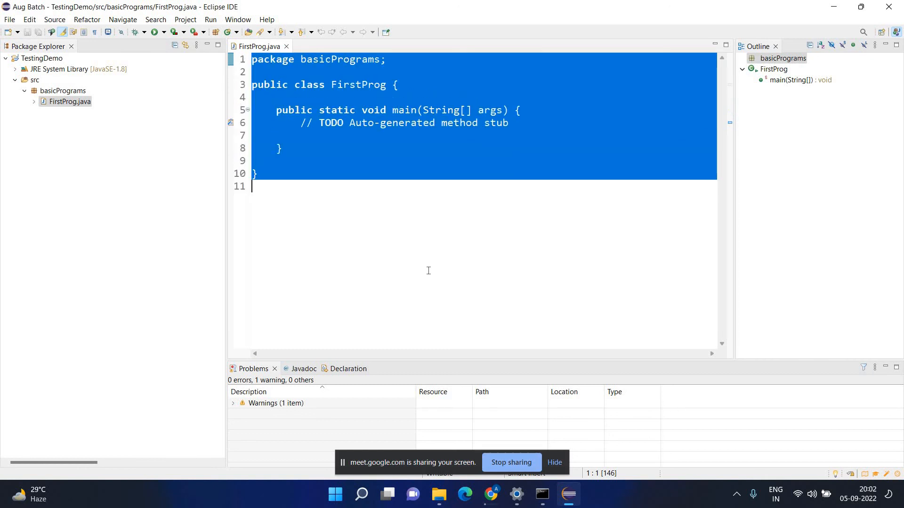
click(402, 191)
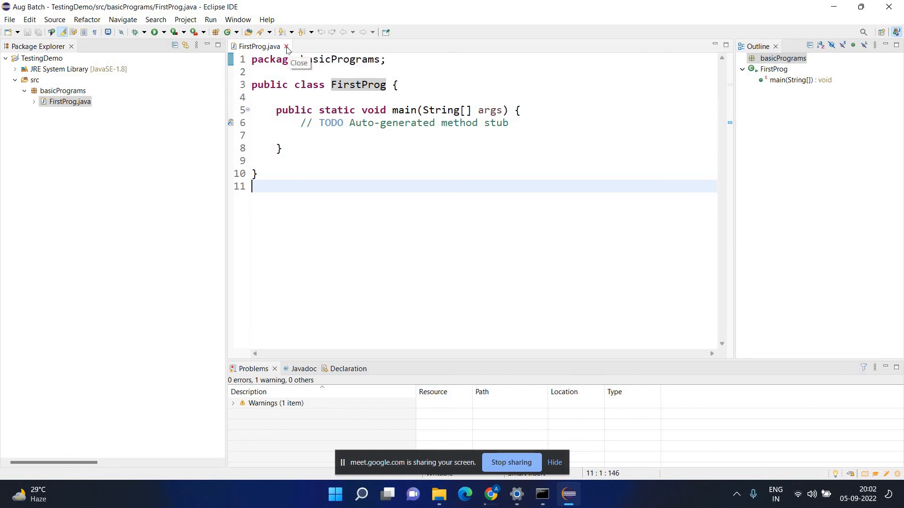
Check the JavaSE-1.8 JRE in a New Java Project wizard, cancel it, and collapse TestingDemo.
click(7, 21)
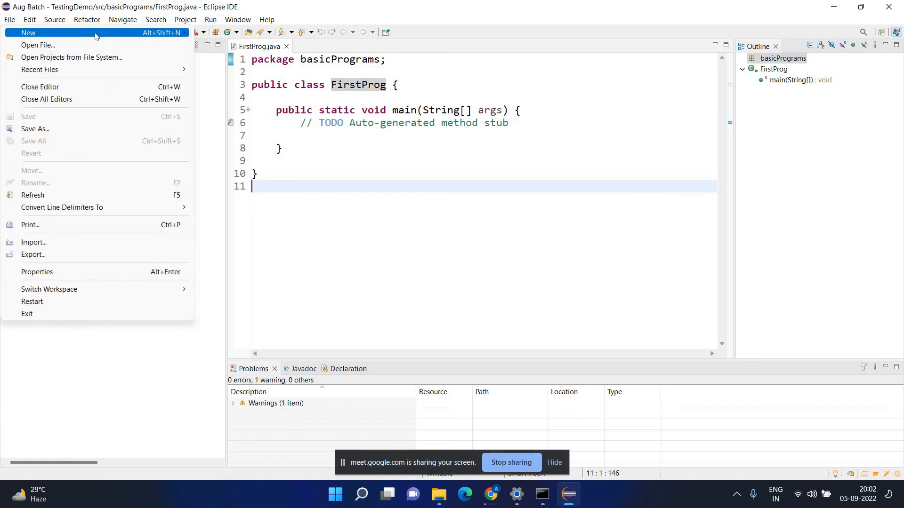
mouse_move(127, 34)
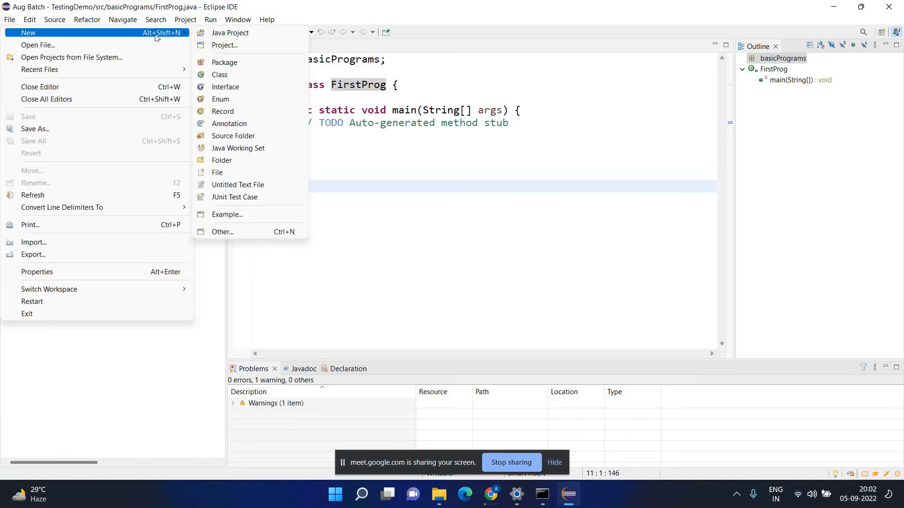
click(237, 33)
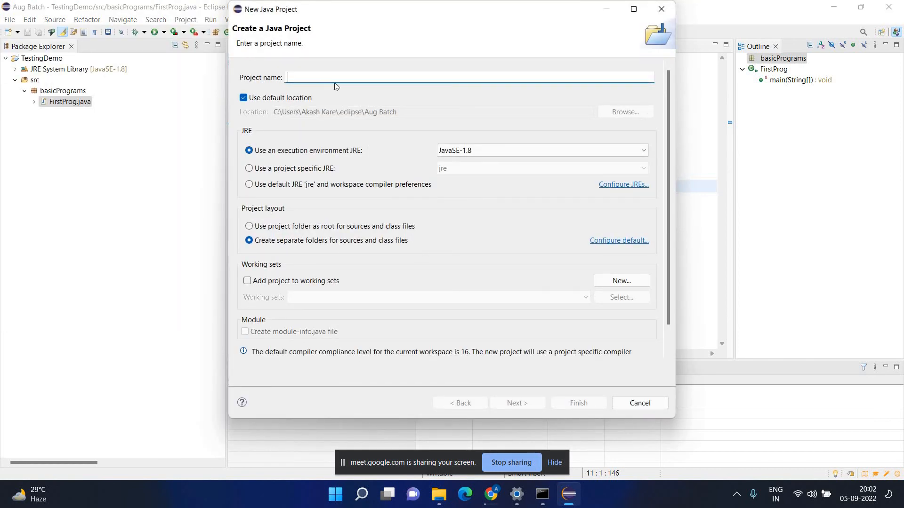
click(540, 151)
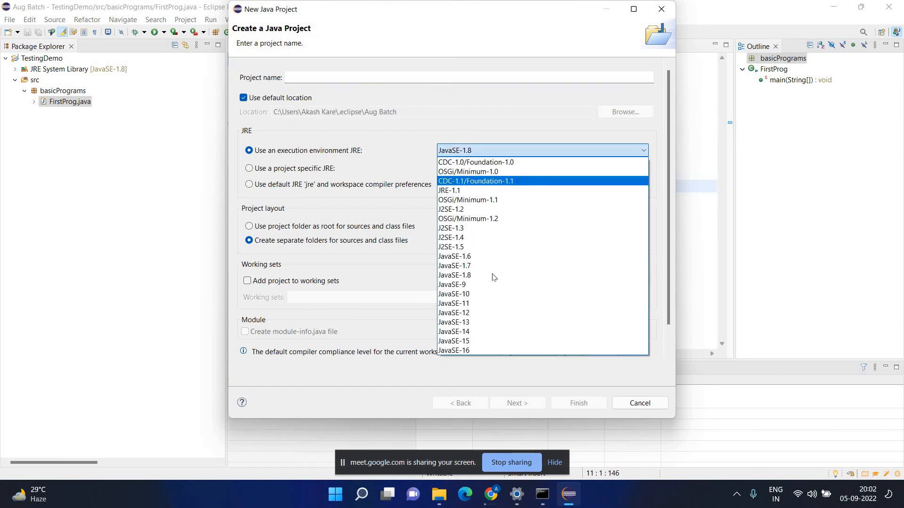
click(389, 227)
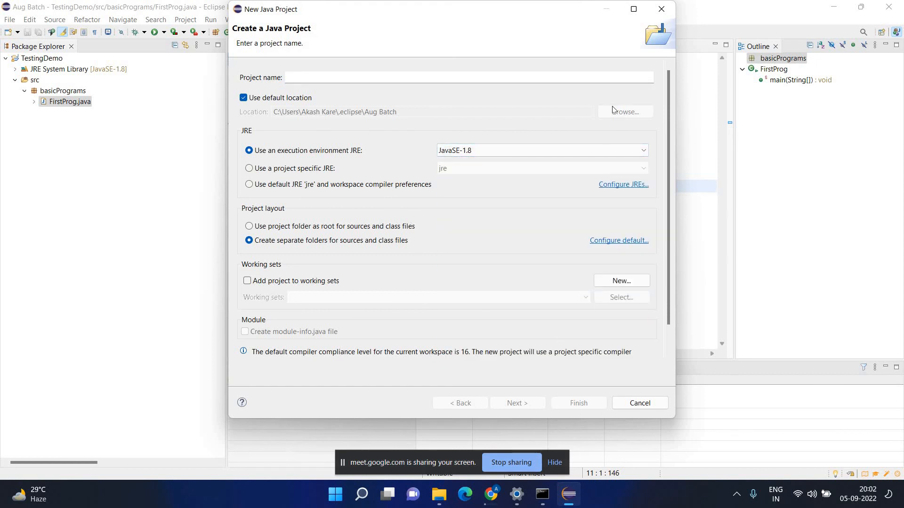
click(661, 9)
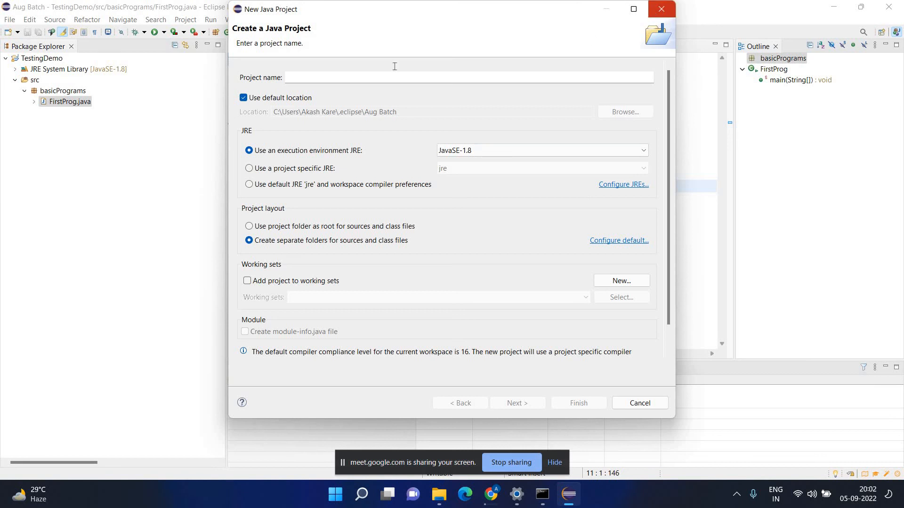
double_click(48, 60)
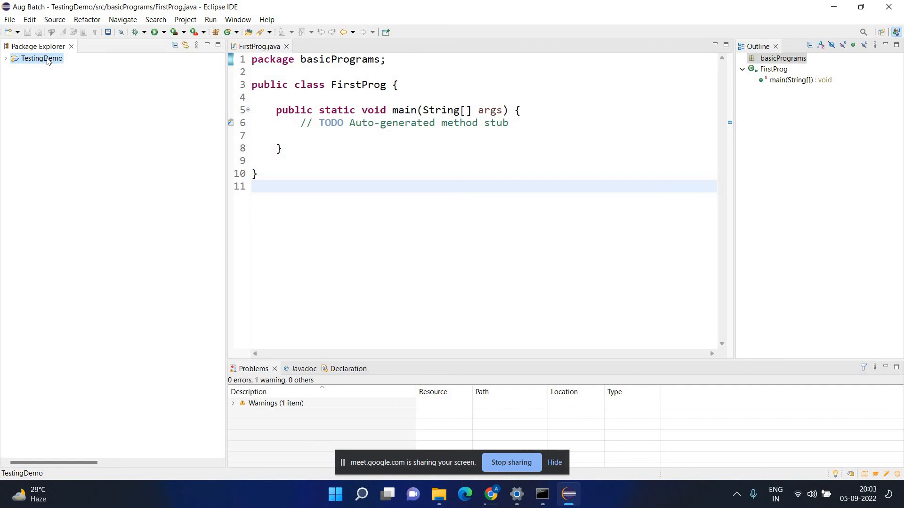
right_click(47, 60)
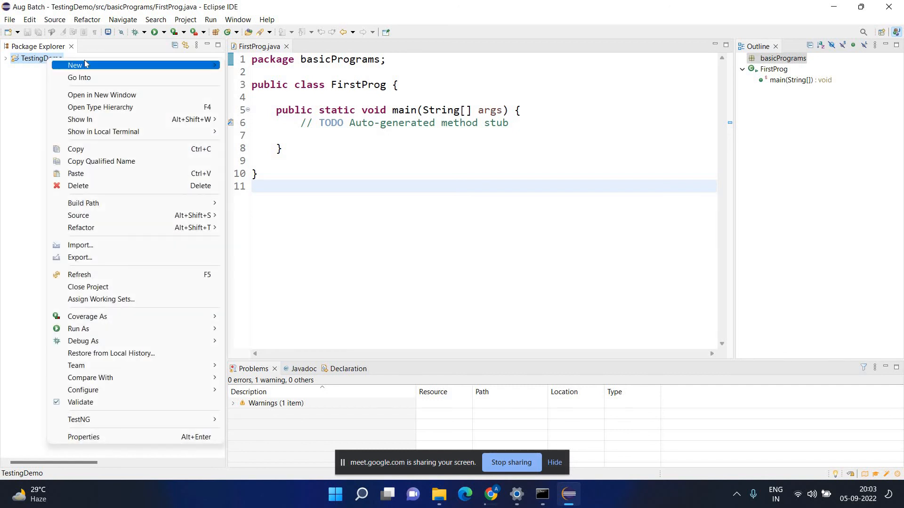
mouse_move(85, 64)
key(Escape)
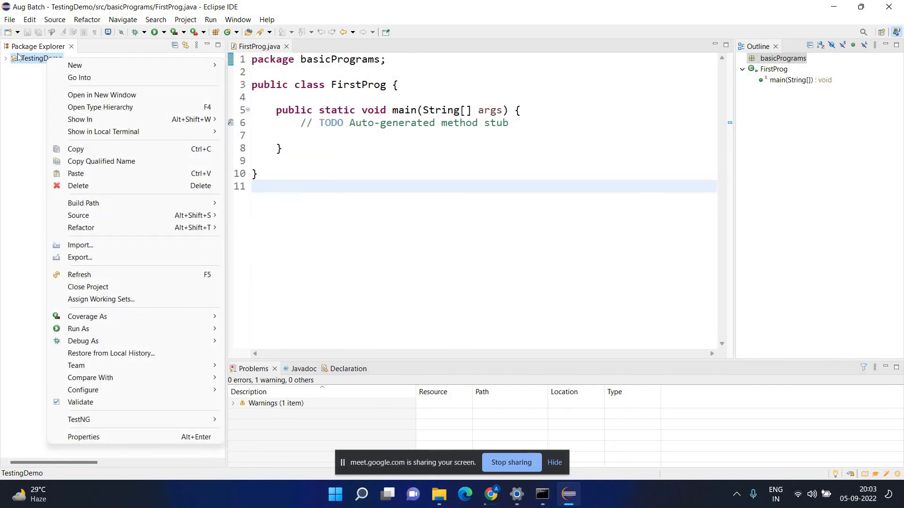
key(Escape)
double_click(19, 56)
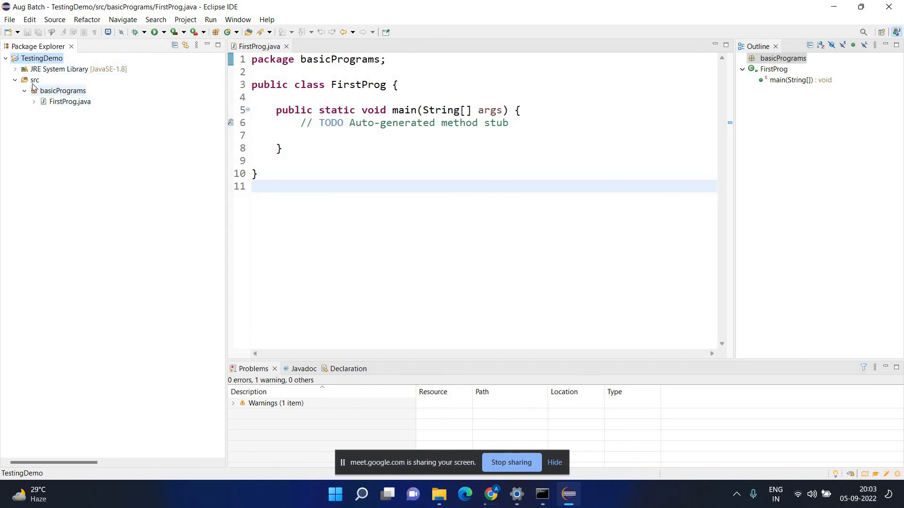
double_click(34, 81)
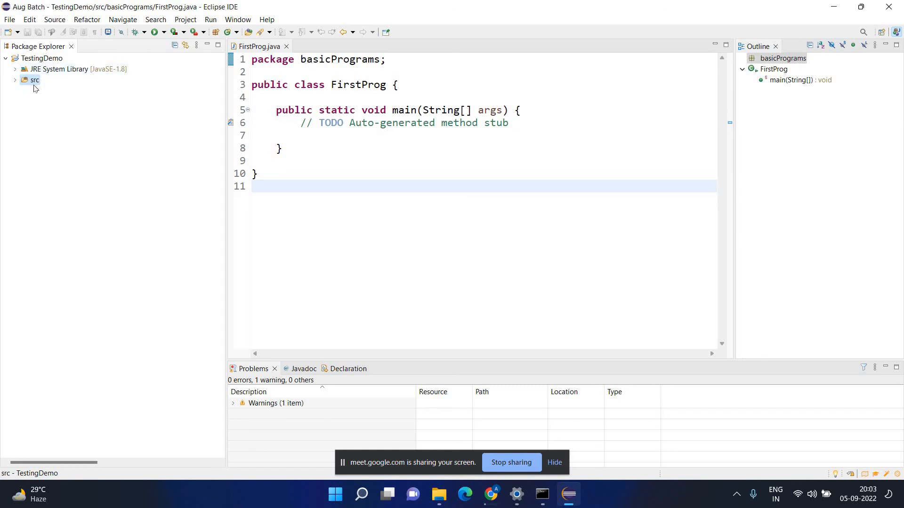
right_click(33, 81)
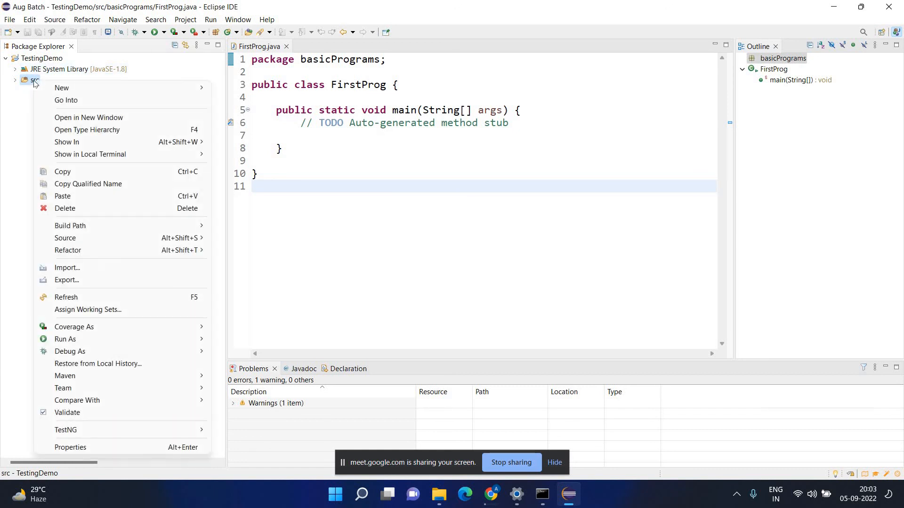
mouse_move(123, 88)
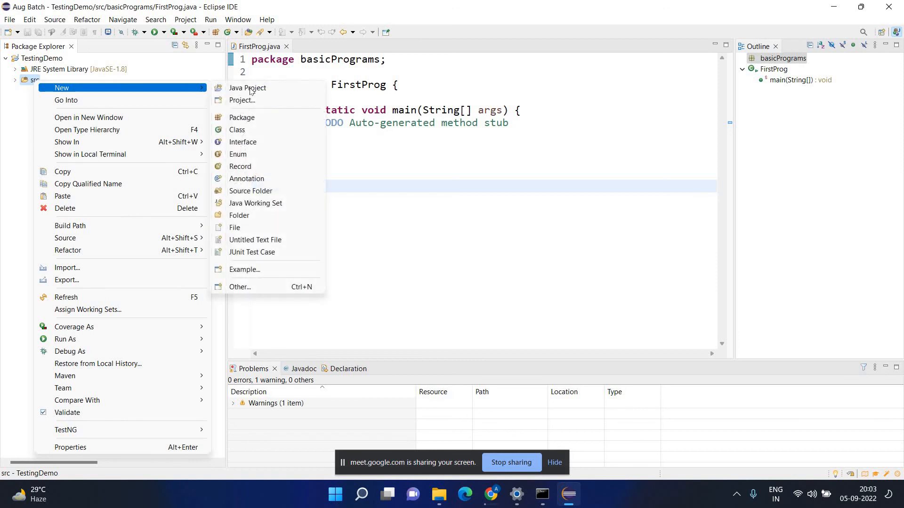
click(249, 122)
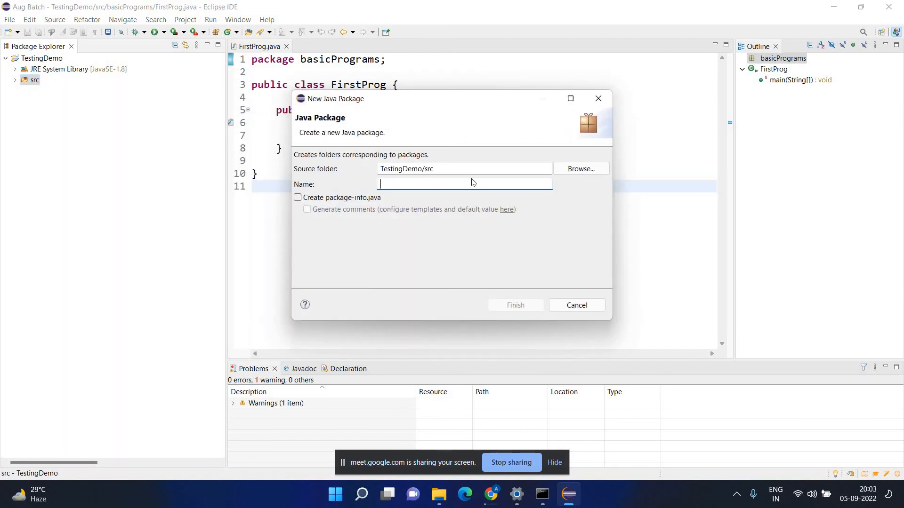
text(Dem)
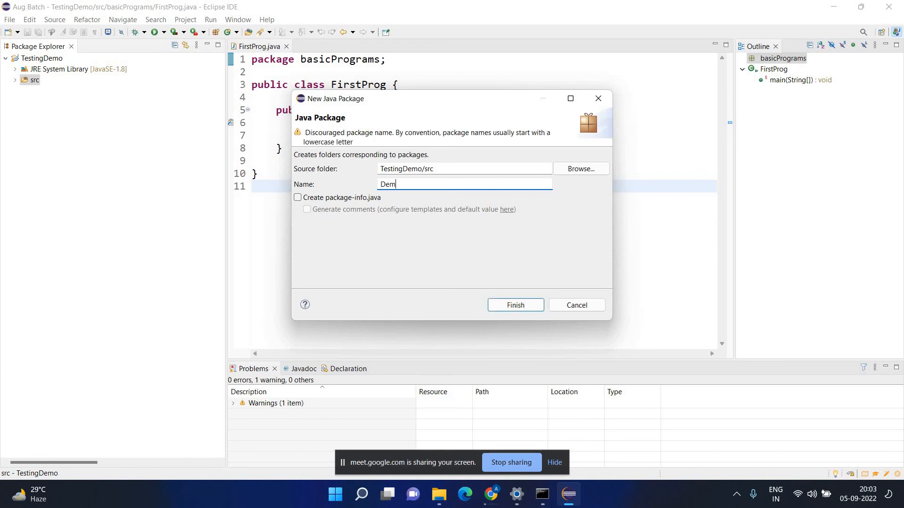
key(BackSpace)
key(BackSpace)
text(demo)
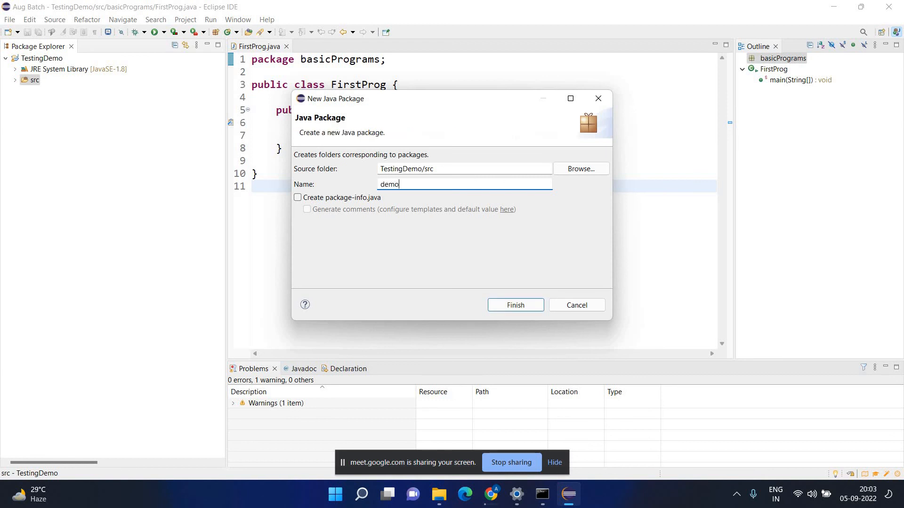
click(512, 307)
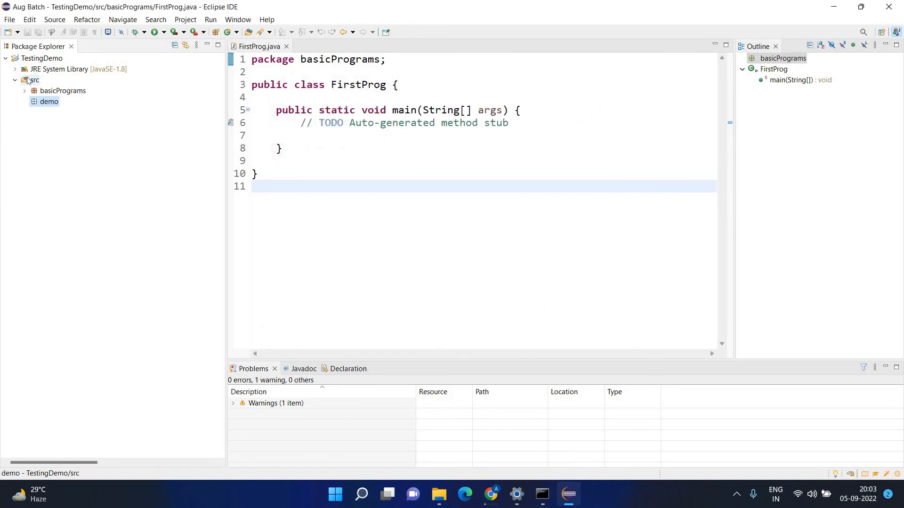
right_click(36, 103)
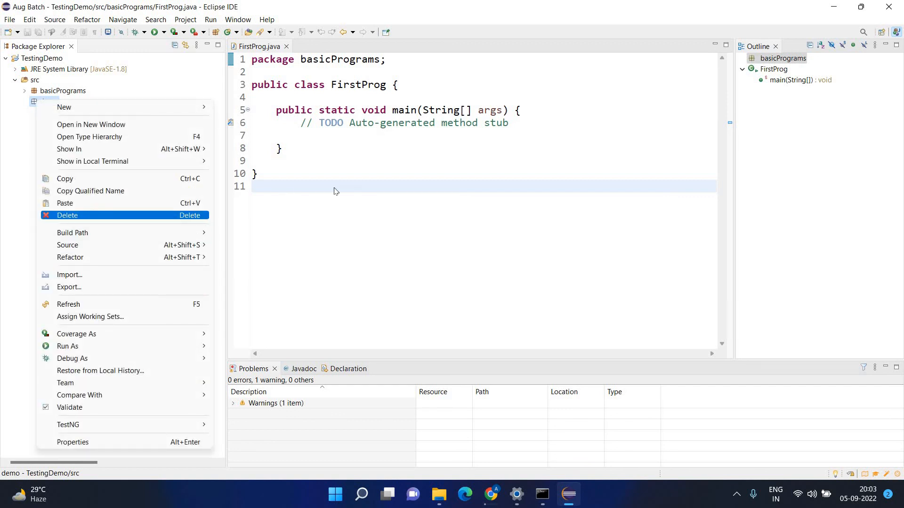
key(Return)
click(509, 267)
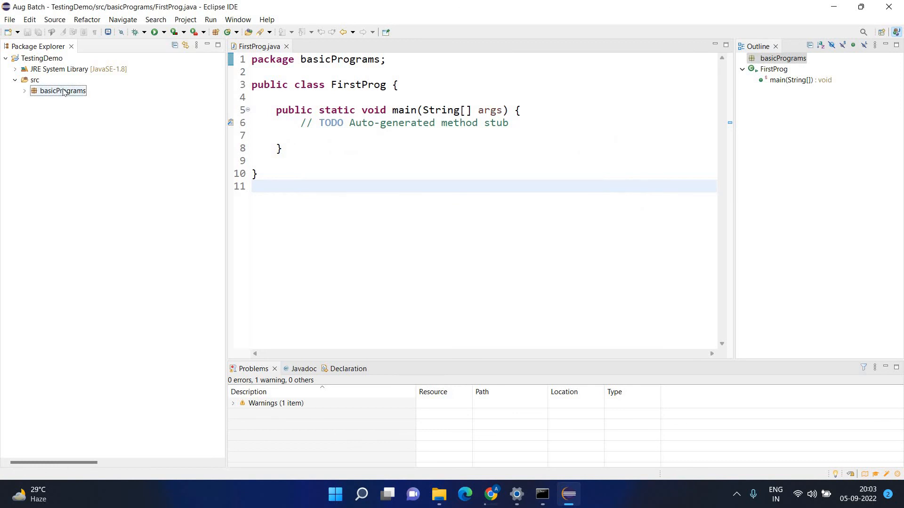
double_click(64, 92)
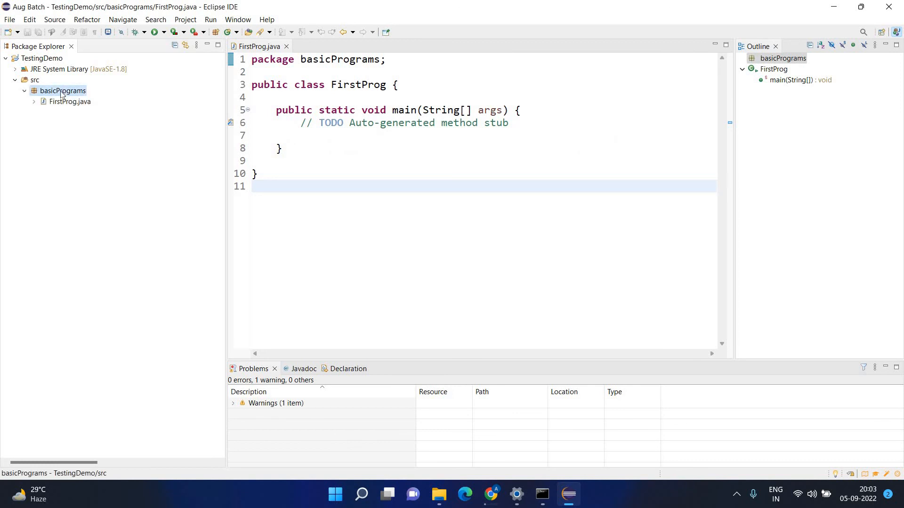
double_click(55, 93)
right_click(55, 93)
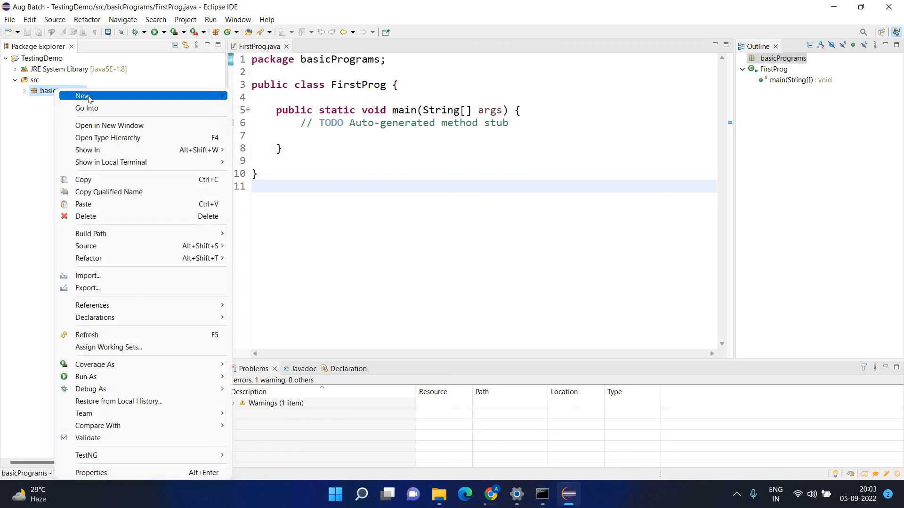
mouse_move(216, 95)
click(293, 138)
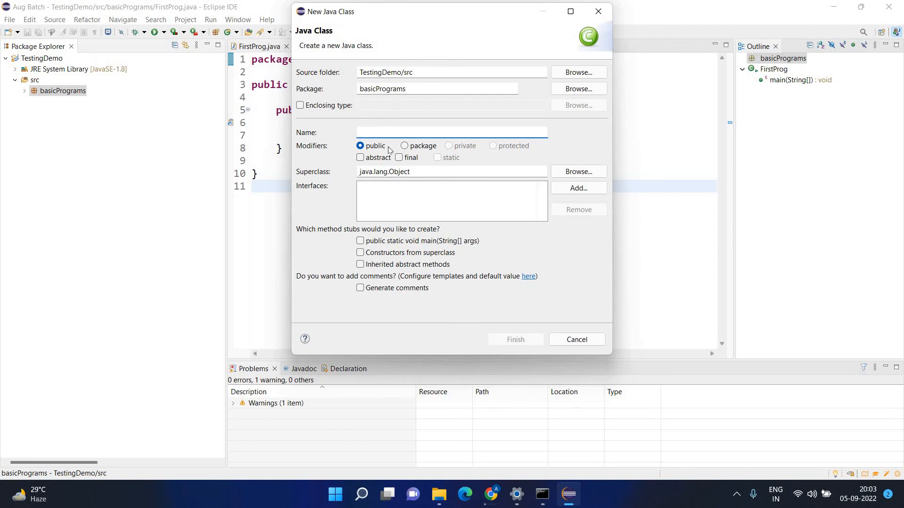
text(SecondProg)
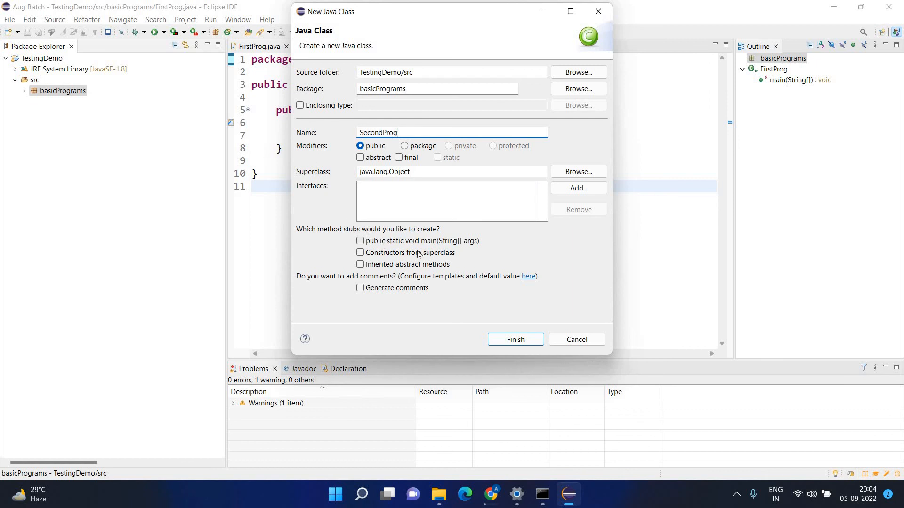
click(386, 241)
click(516, 339)
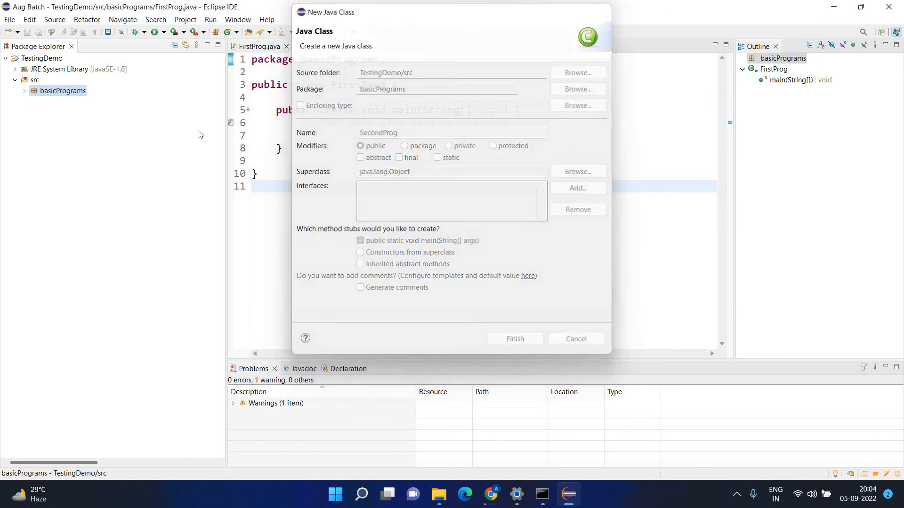
click(55, 114)
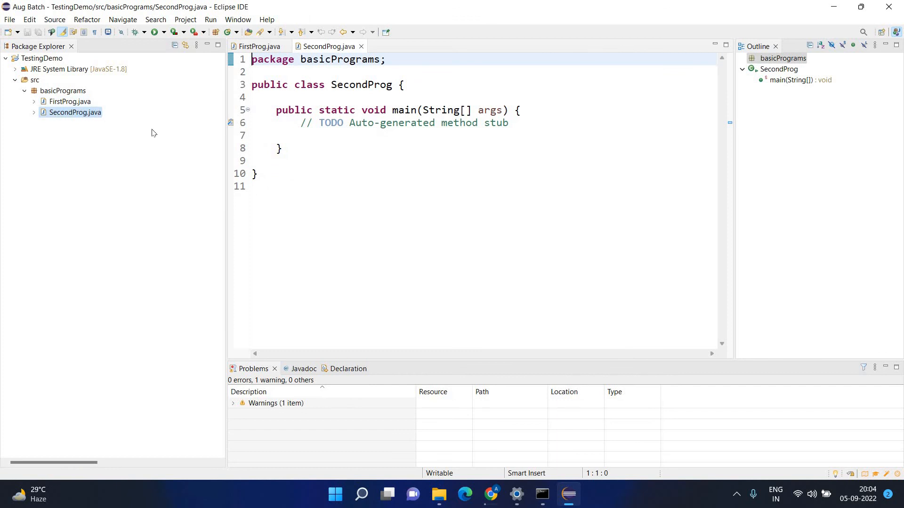
click(362, 46)
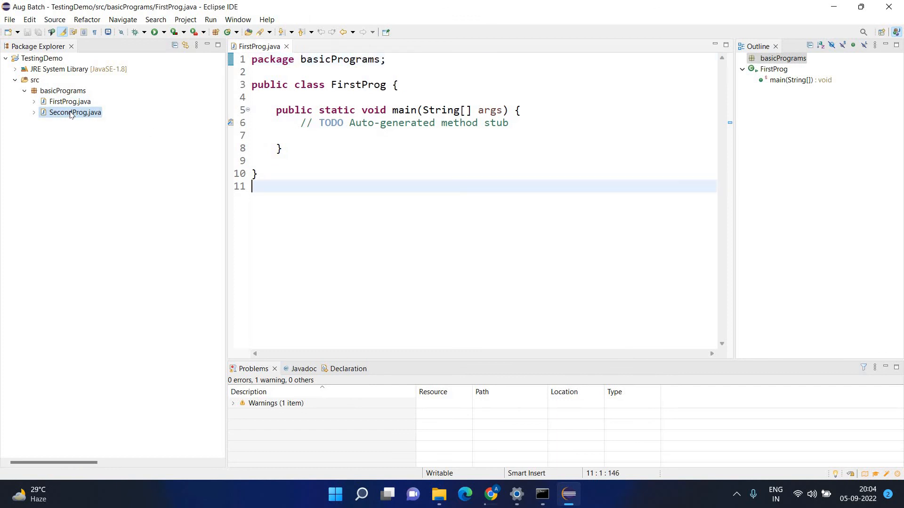
right_click(71, 114)
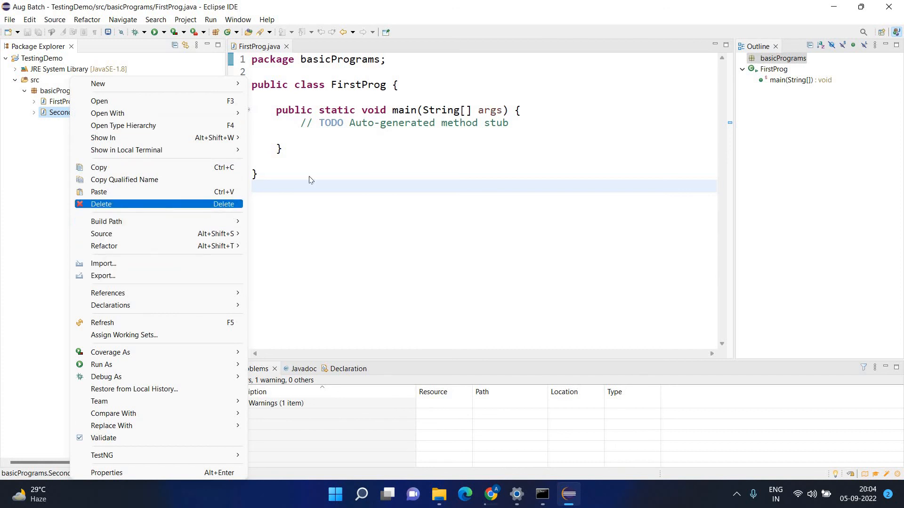
key(Return)
click(517, 262)
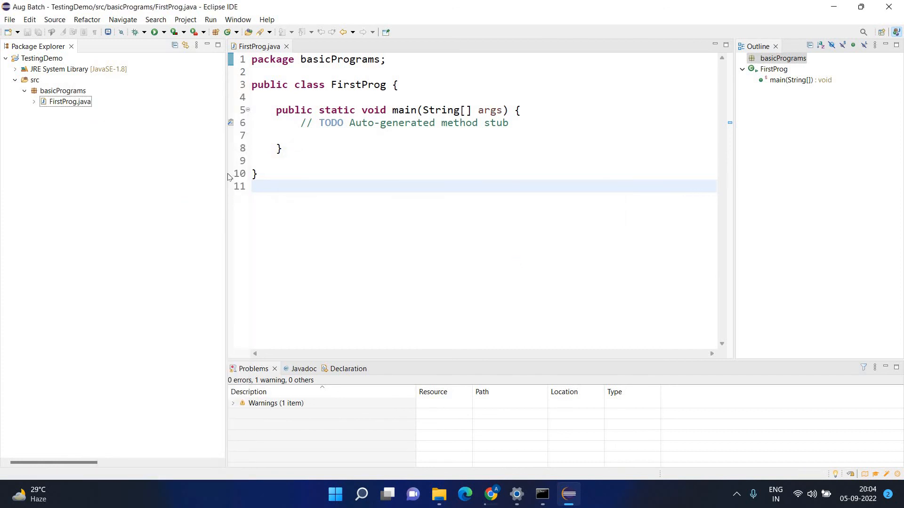